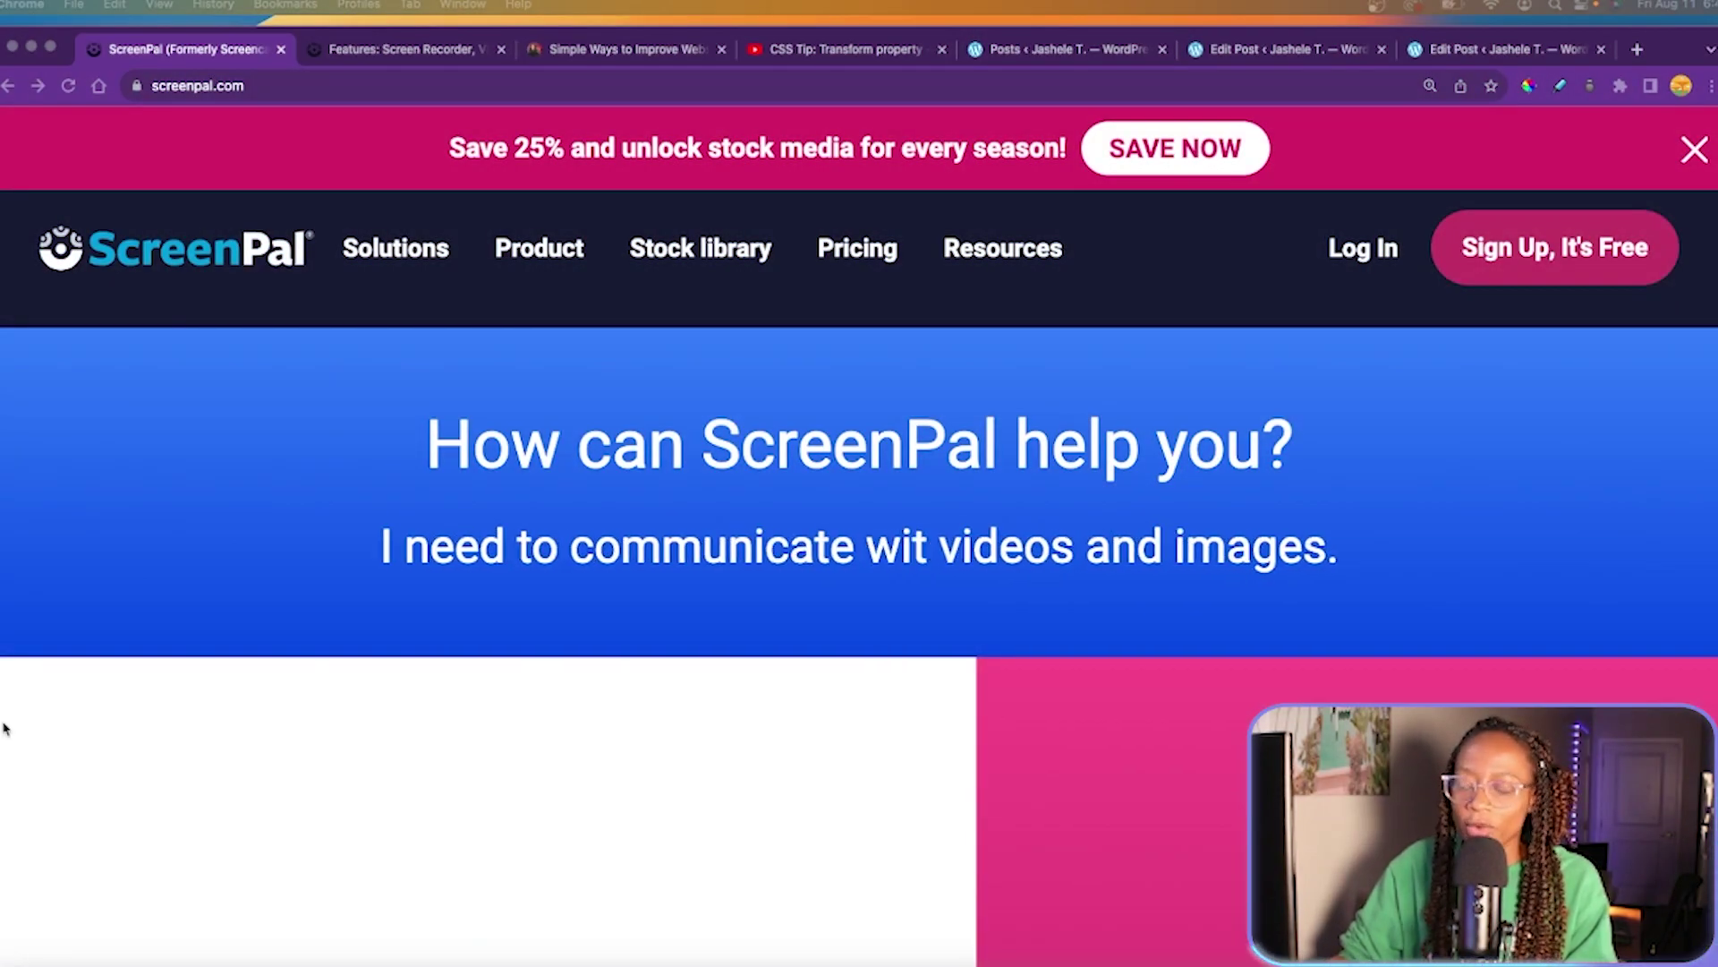
Step: Look through the ScreenPal homepage, the website image performance article, the CSS tip Shorts and the "How to Login to GitHub" draft
{"action": "scroll", "coordinate": [104, 793], "scroll_direction": "down", "scroll_amount": 2}
{"action": "scroll", "coordinate": [64, 840], "scroll_direction": "down", "scroll_amount": 5}
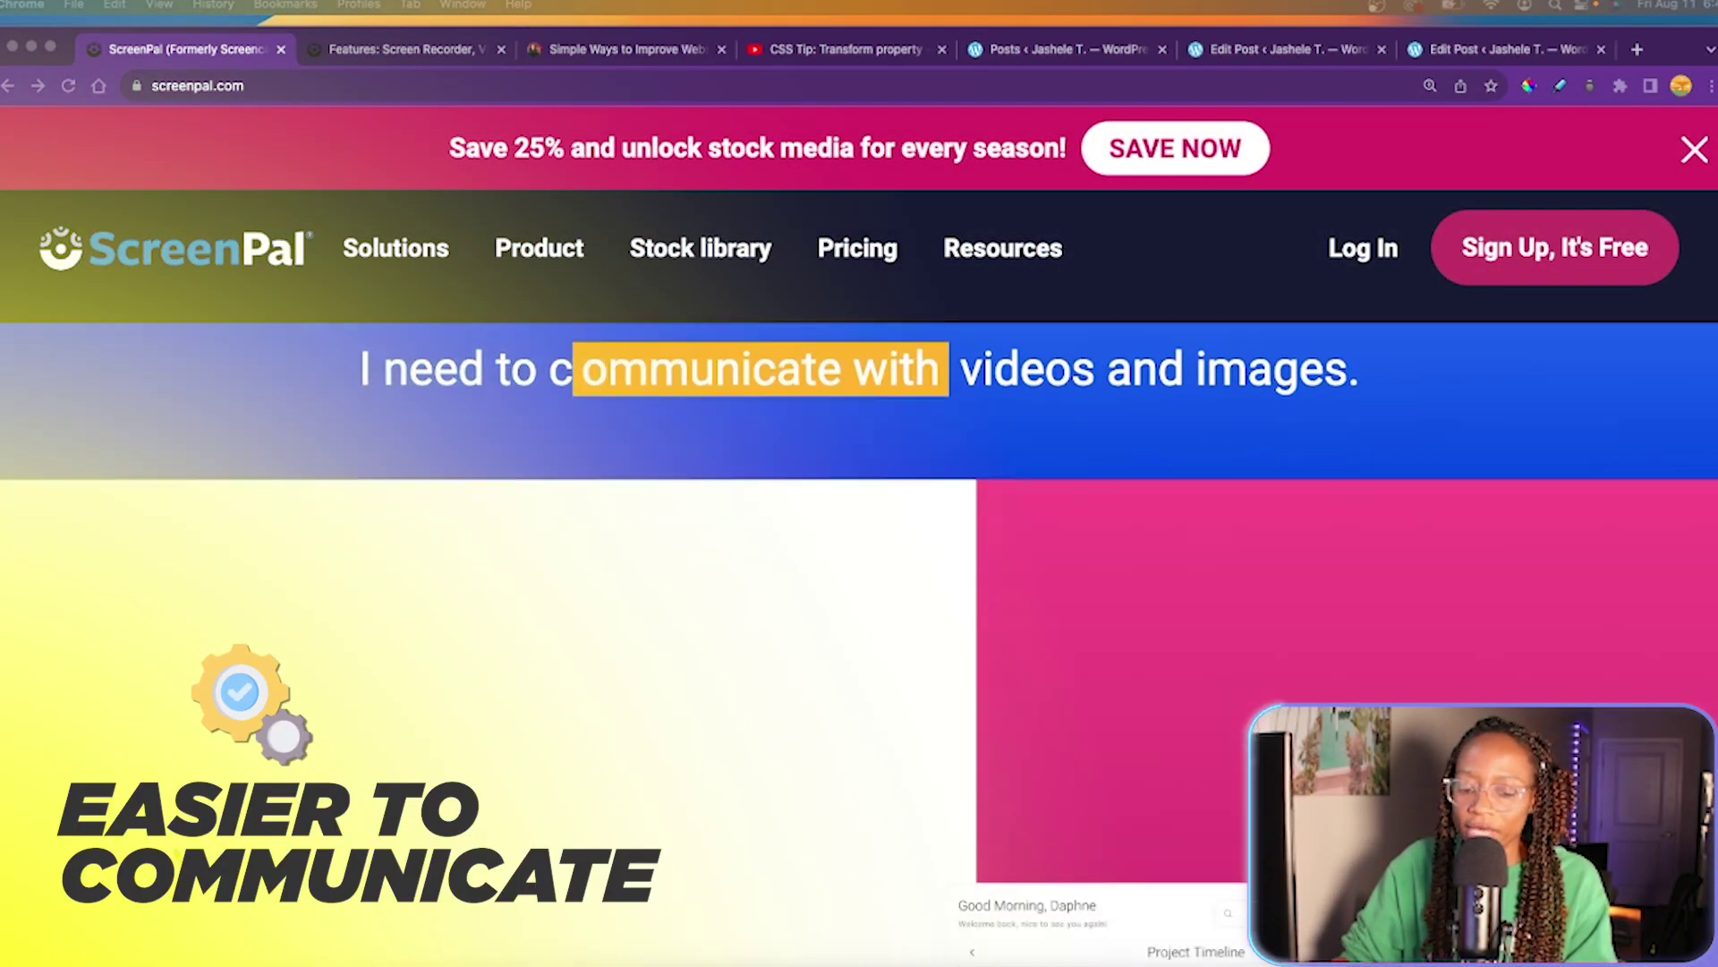
{"action": "scroll", "coordinate": [94, 826], "scroll_direction": "down", "scroll_amount": 5}
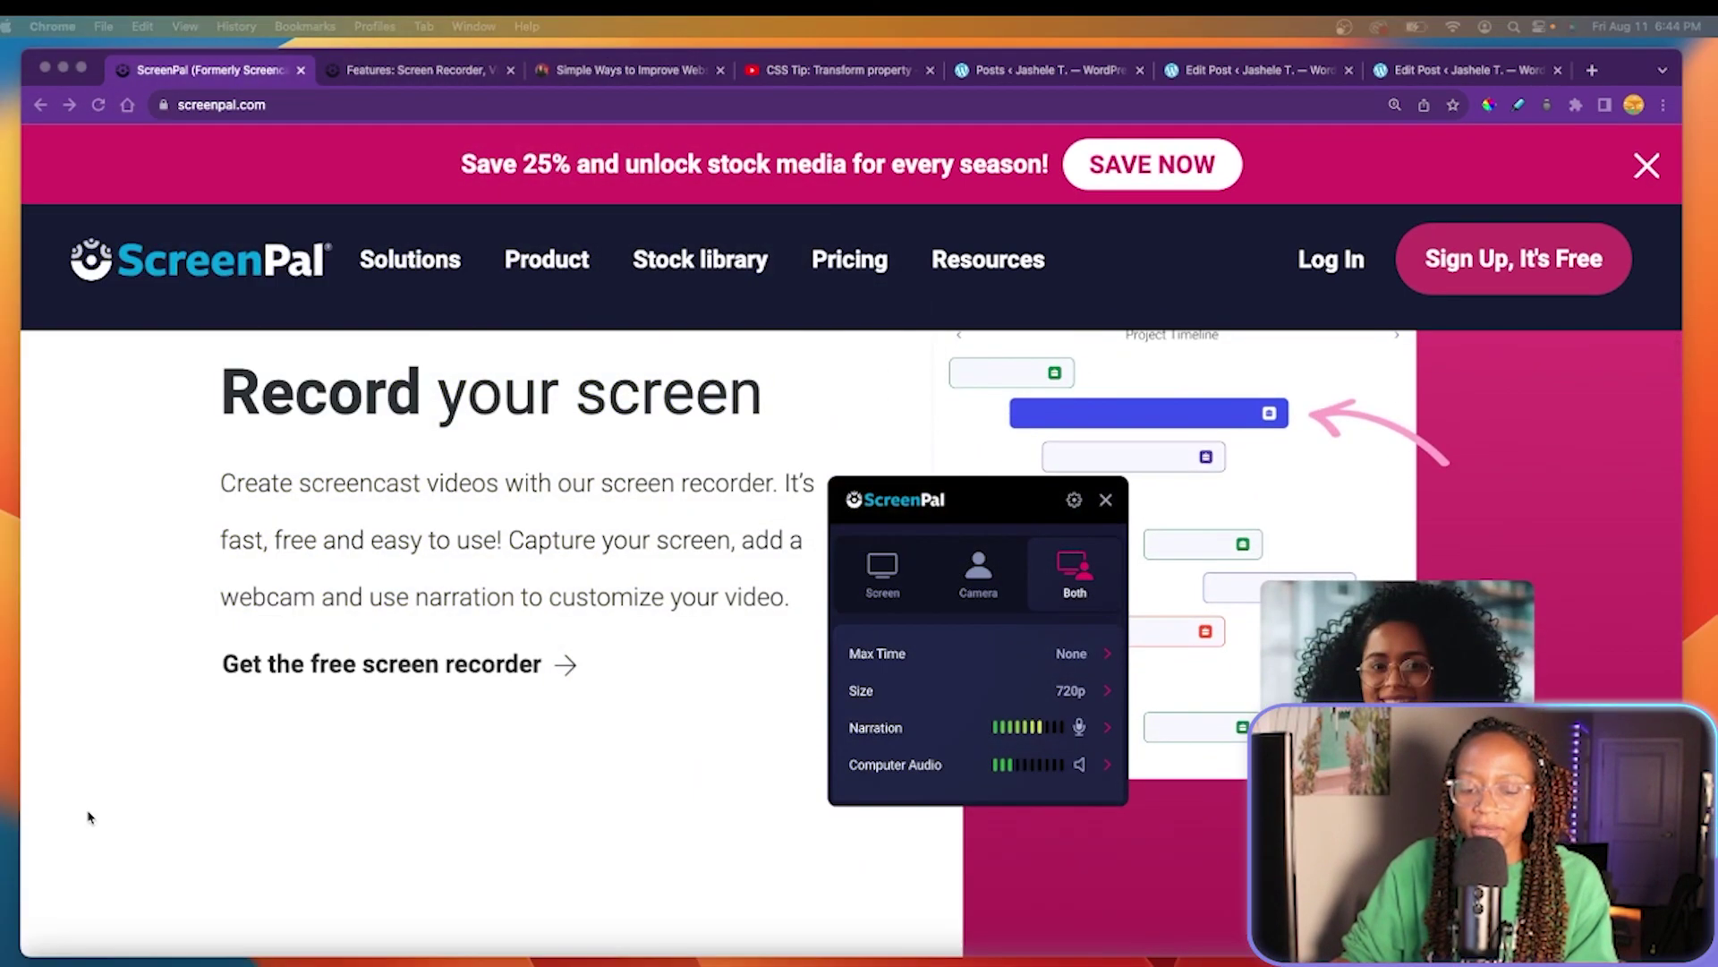
{"action": "scroll", "coordinate": [89, 816], "scroll_direction": "down", "scroll_amount": 3}
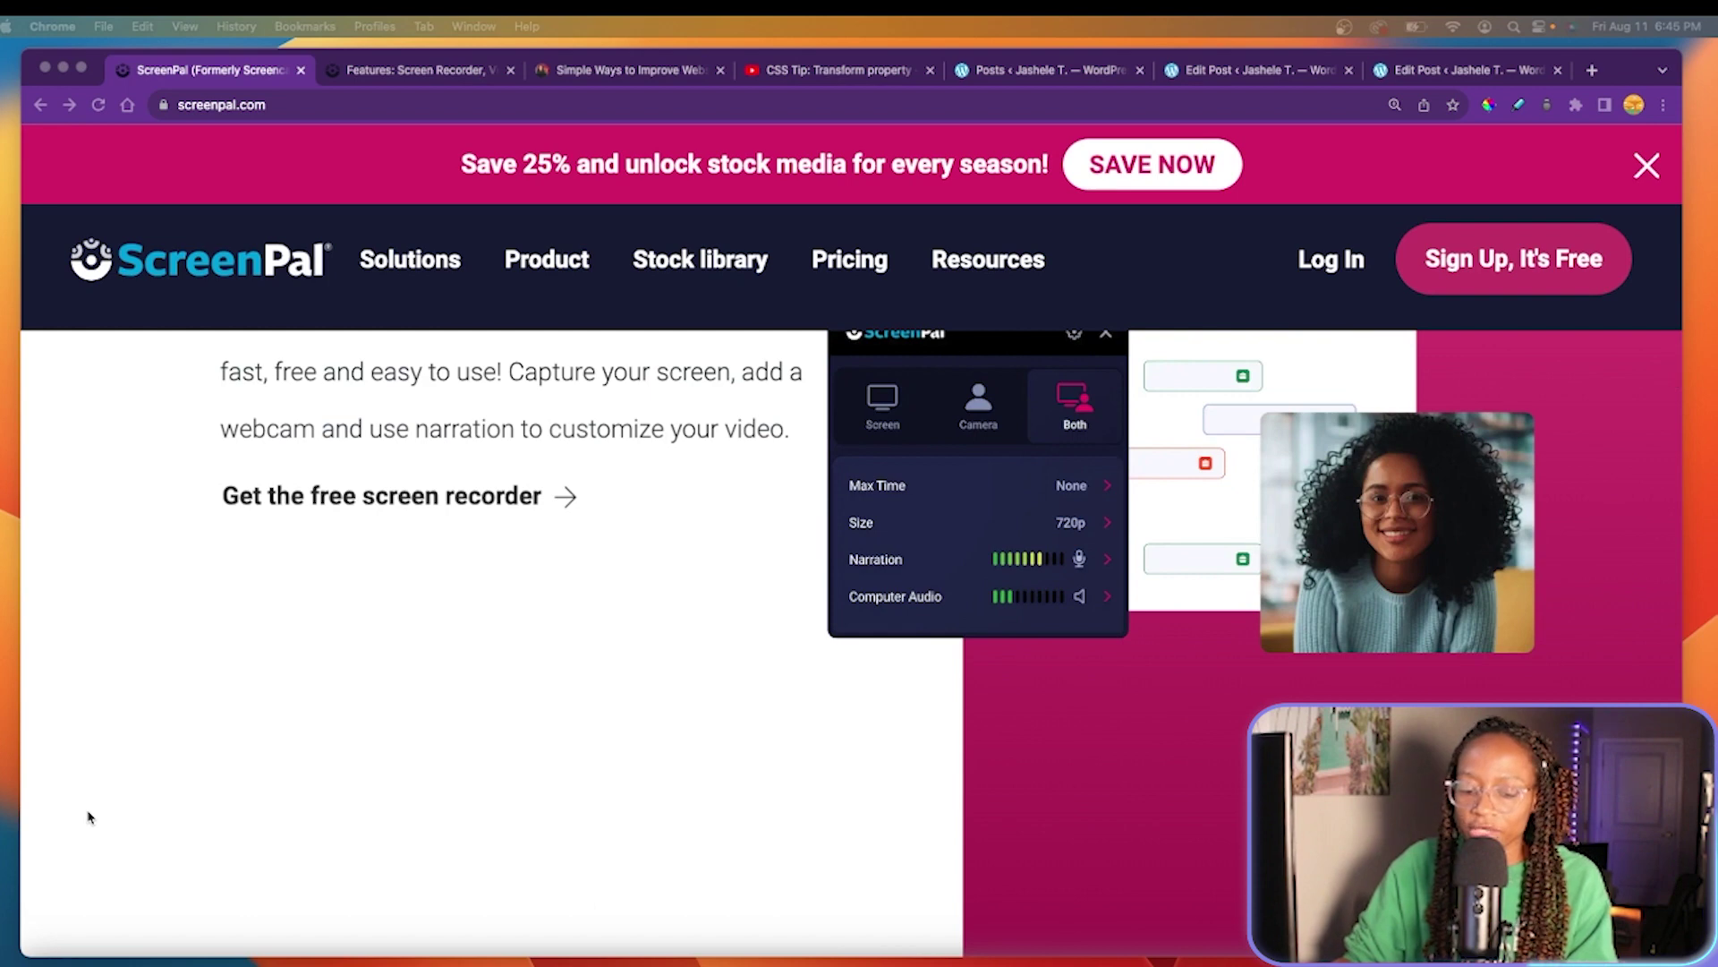
{"action": "scroll", "coordinate": [89, 817], "scroll_direction": "down", "scroll_amount": 10}
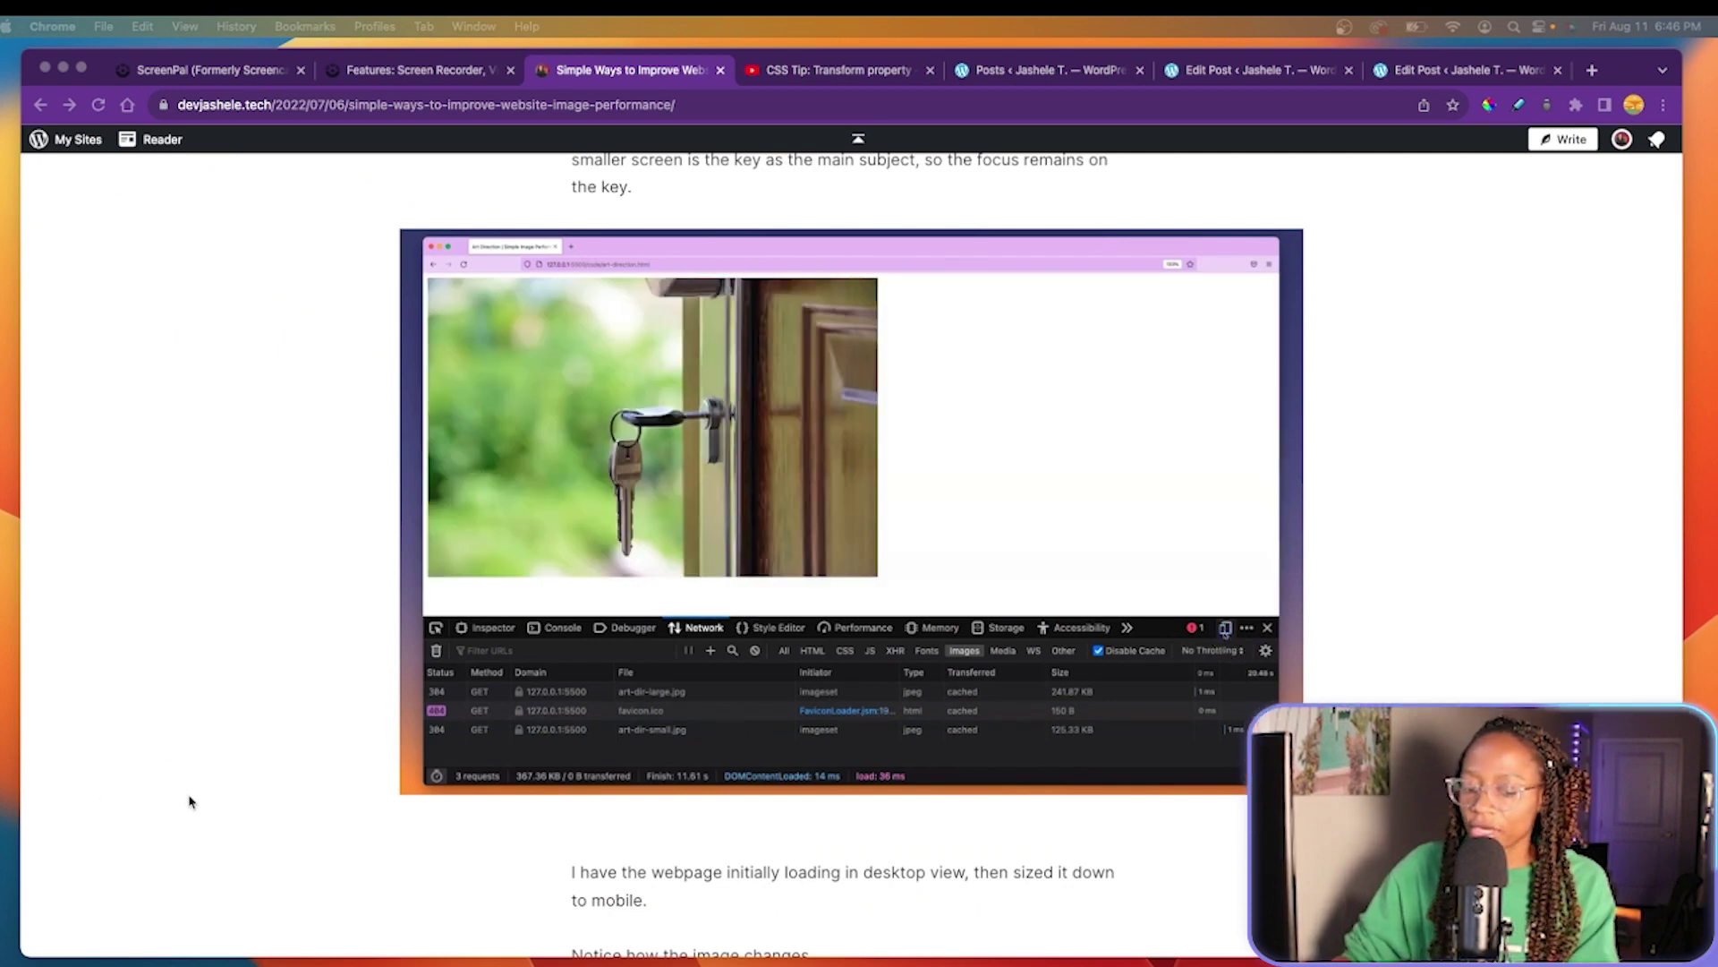
{"action": "scroll", "coordinate": [190, 801], "scroll_direction": "down", "scroll_amount": 1}
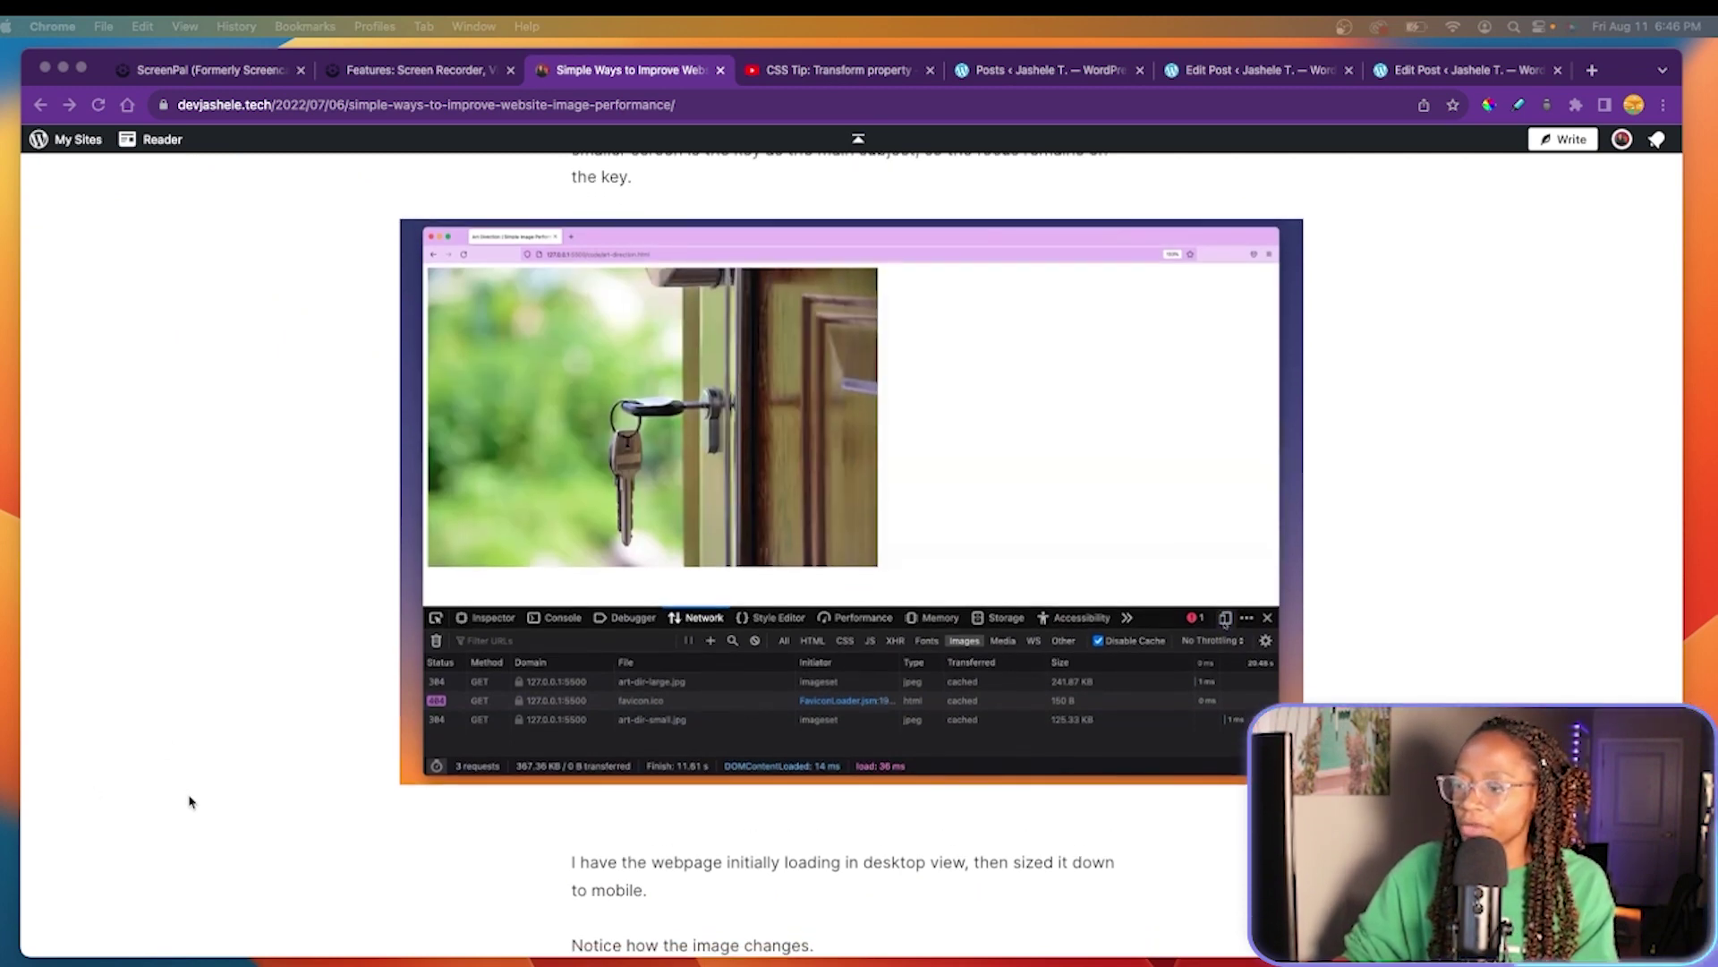
{"action": "scroll", "coordinate": [190, 801], "scroll_direction": "down", "scroll_amount": 5}
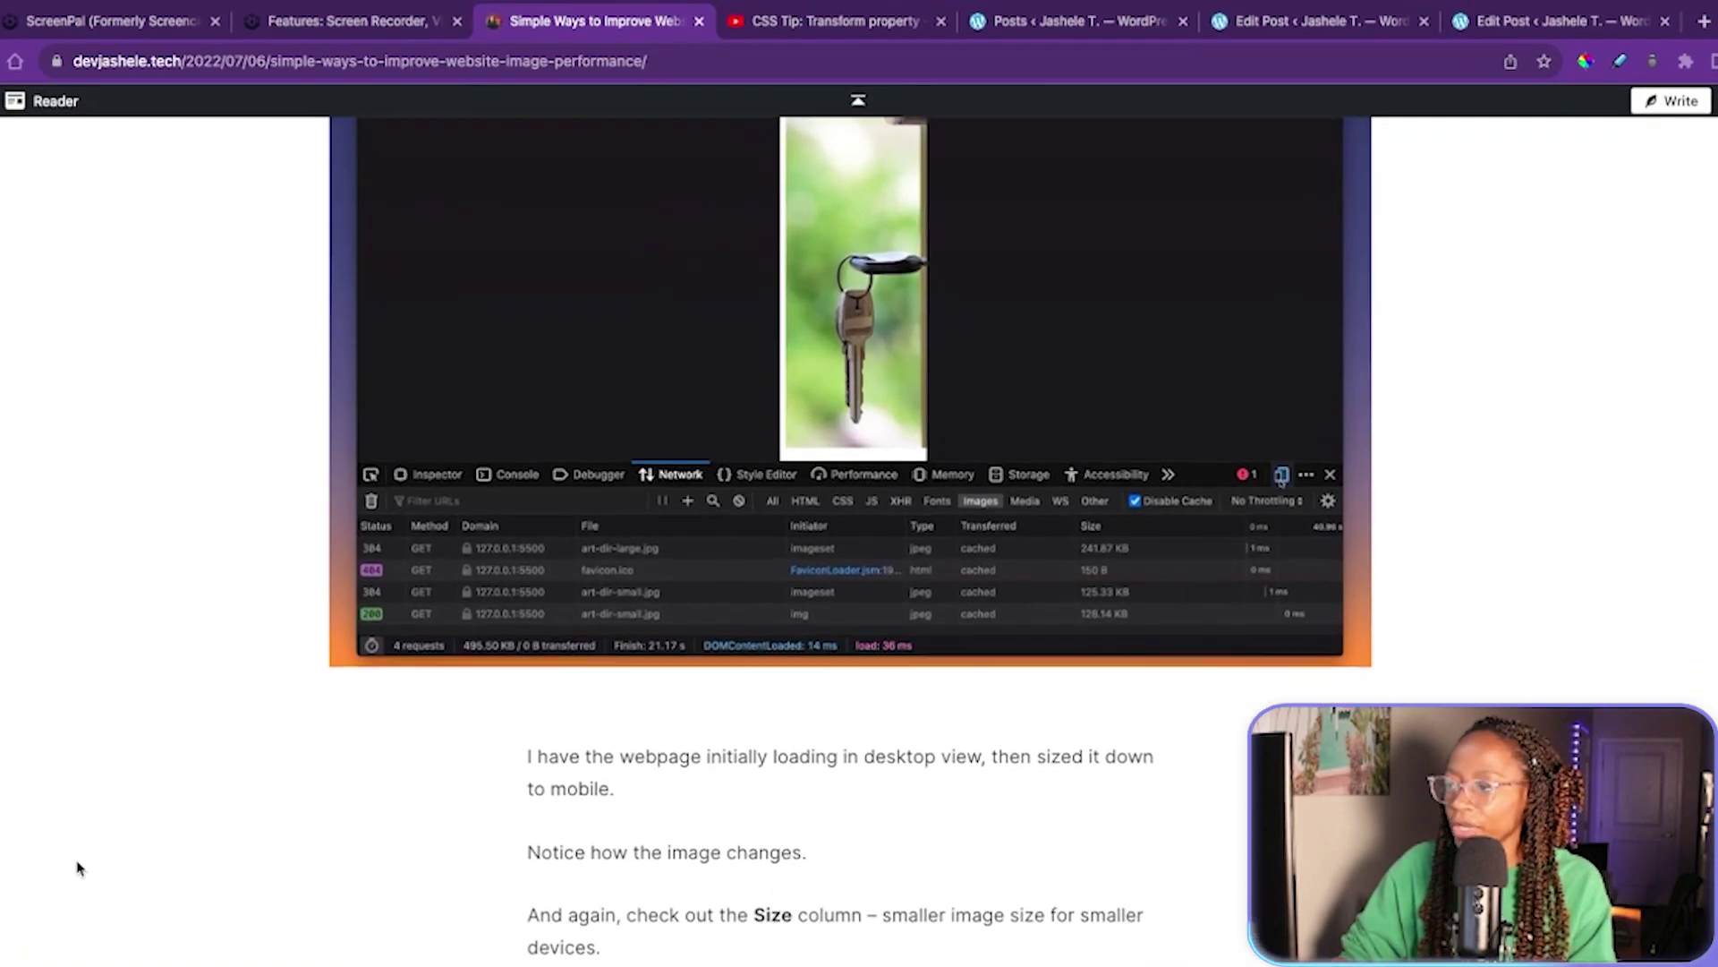
{"action": "scroll", "coordinate": [77, 866], "scroll_direction": "up", "scroll_amount": 3}
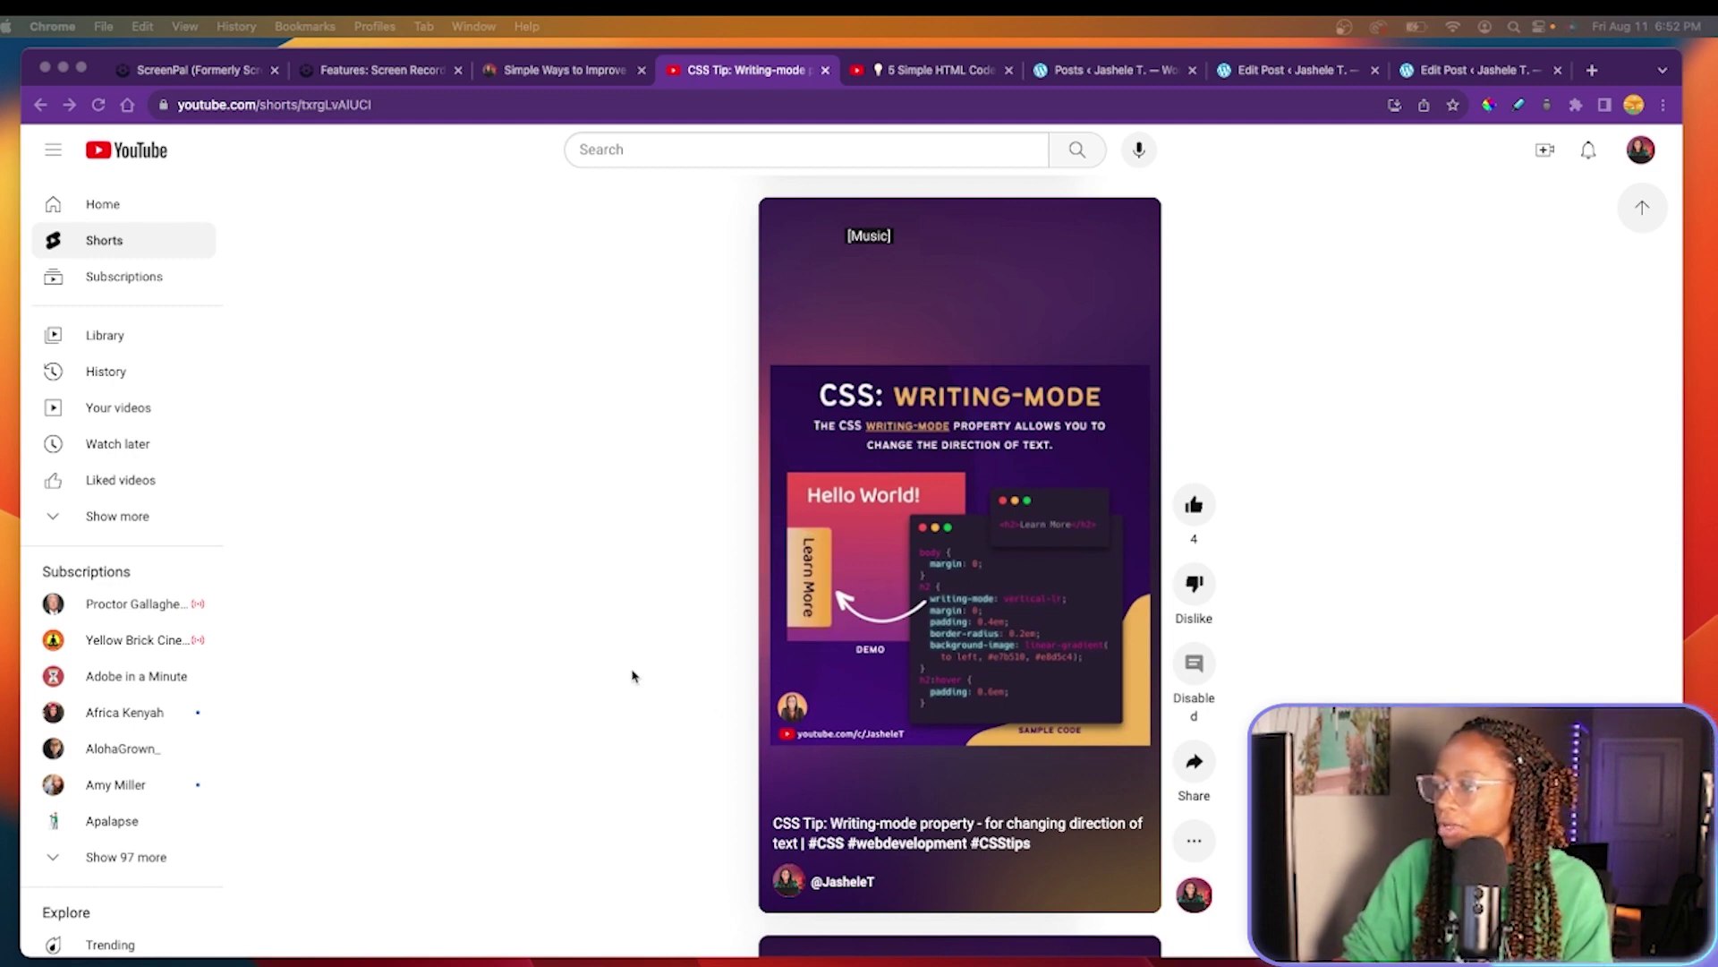
{"action": "scroll", "coordinate": [636, 671], "scroll_direction": "down", "scroll_amount": 2}
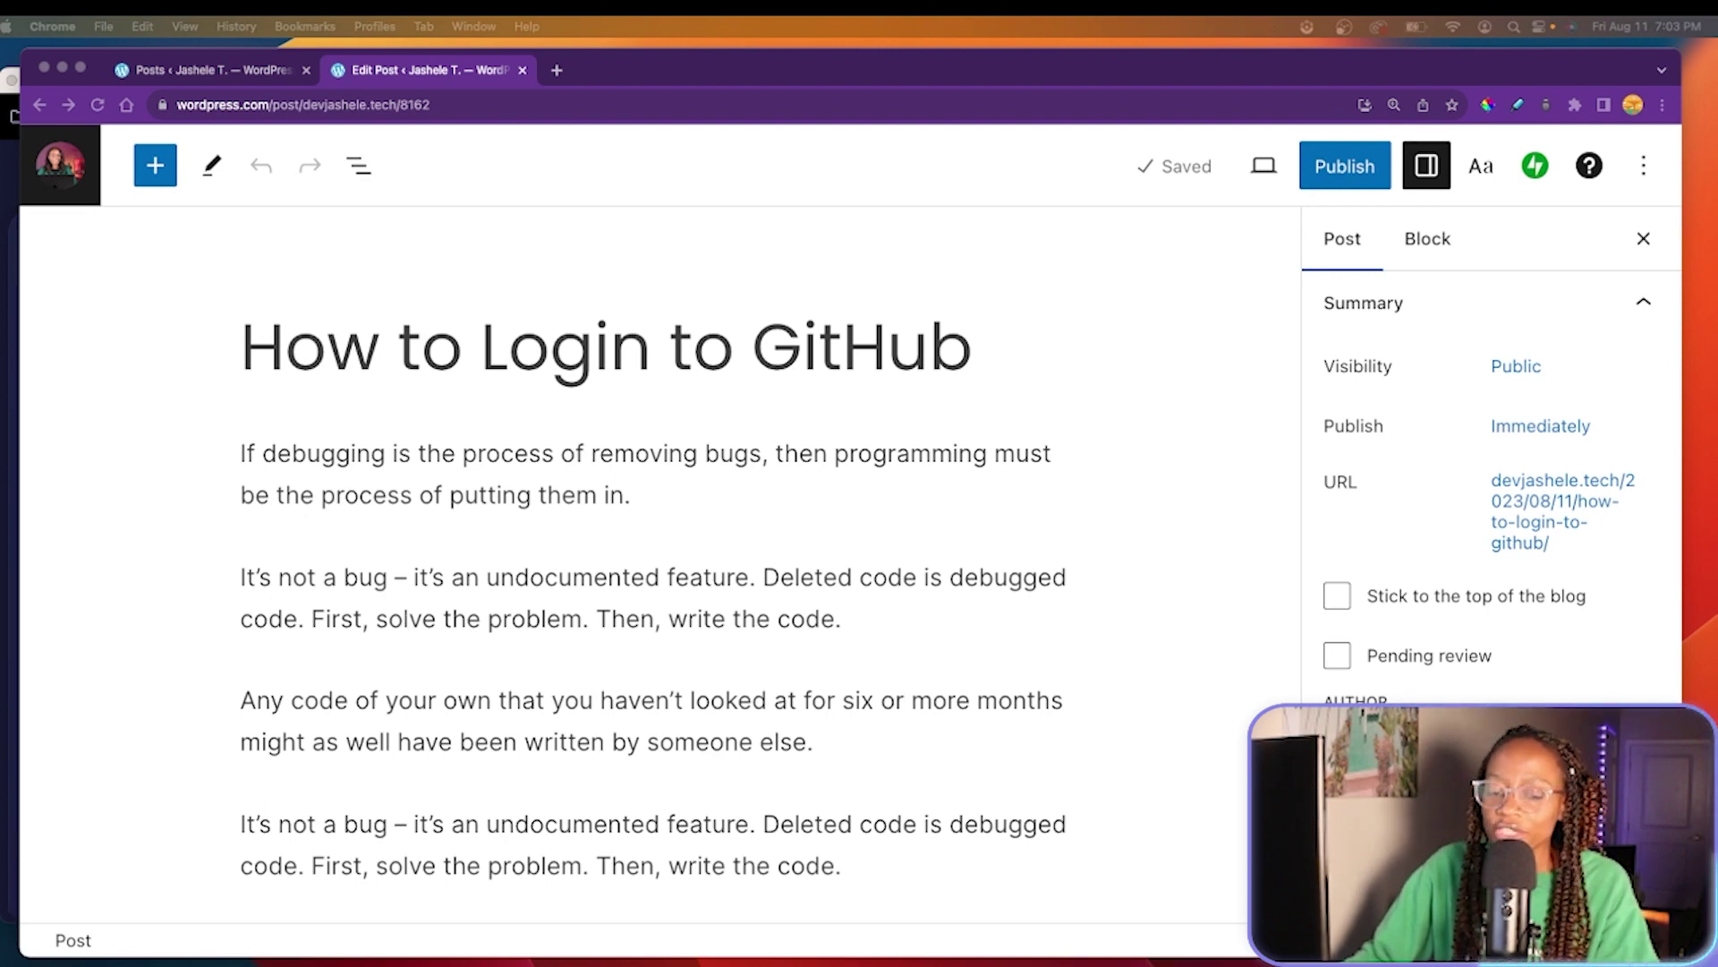
{"action": "scroll", "coordinate": [352, 812], "scroll_direction": "down", "scroll_amount": 2}
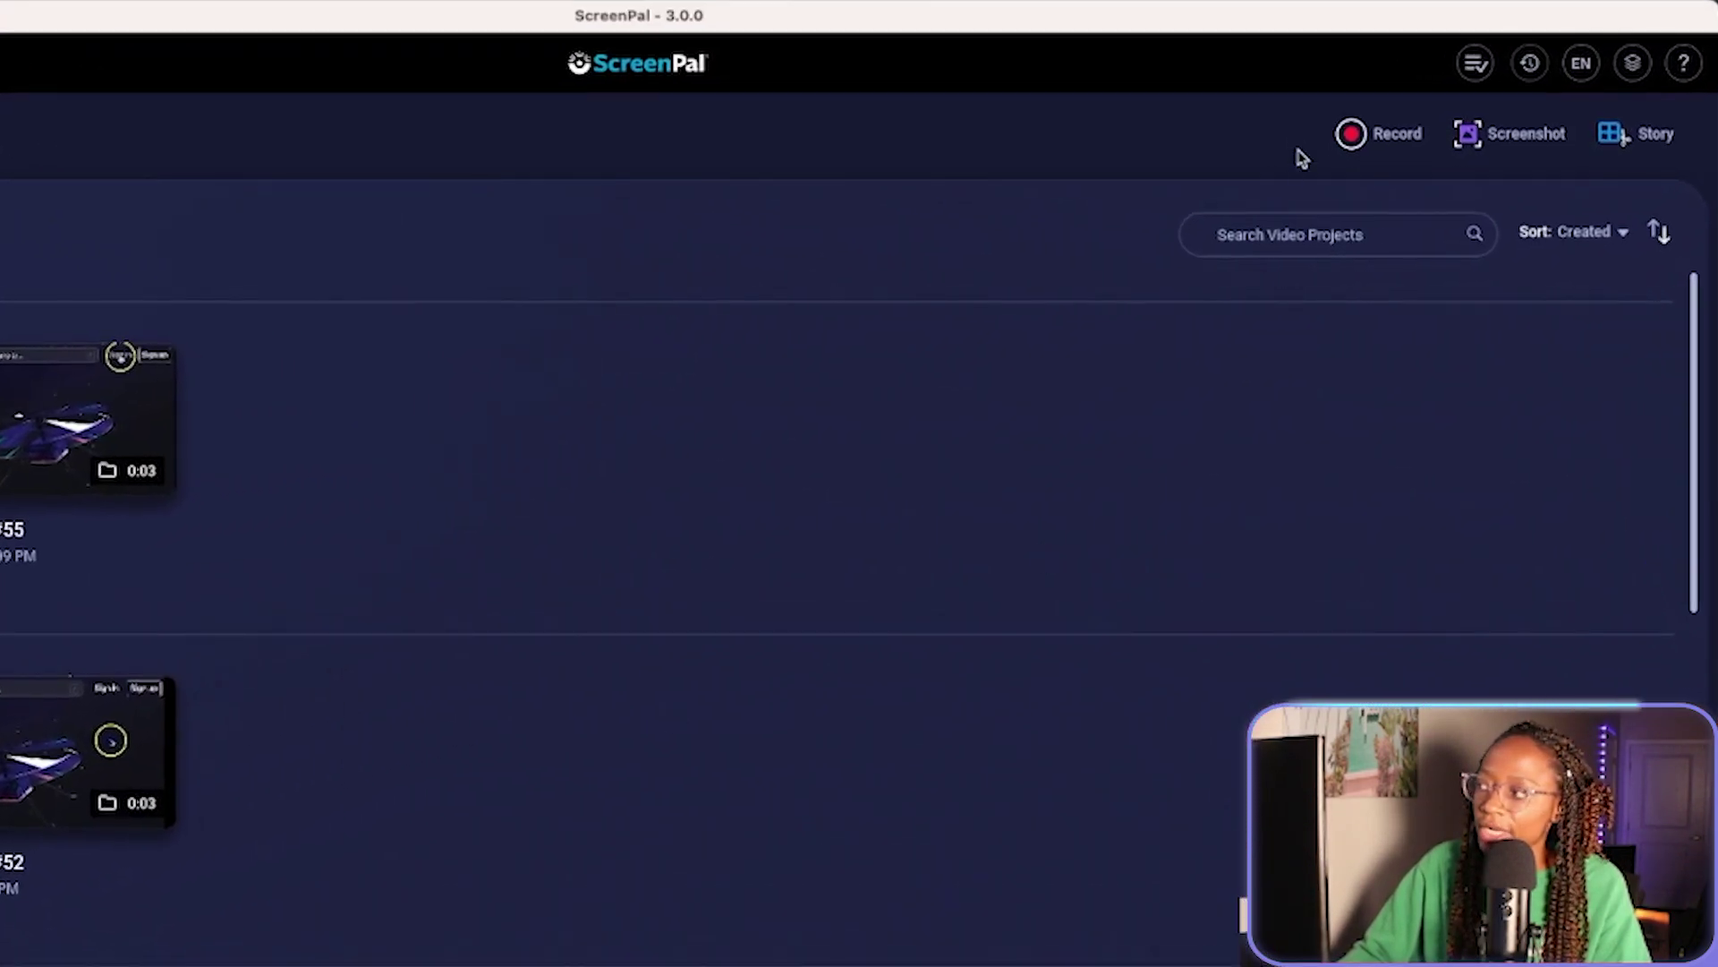
Step: Start a new screen recording, dismiss the recorder settings and place the recording frame over GitHub's Sign in and Sign up links
{"action": "left_click", "coordinate": [1369, 143]}
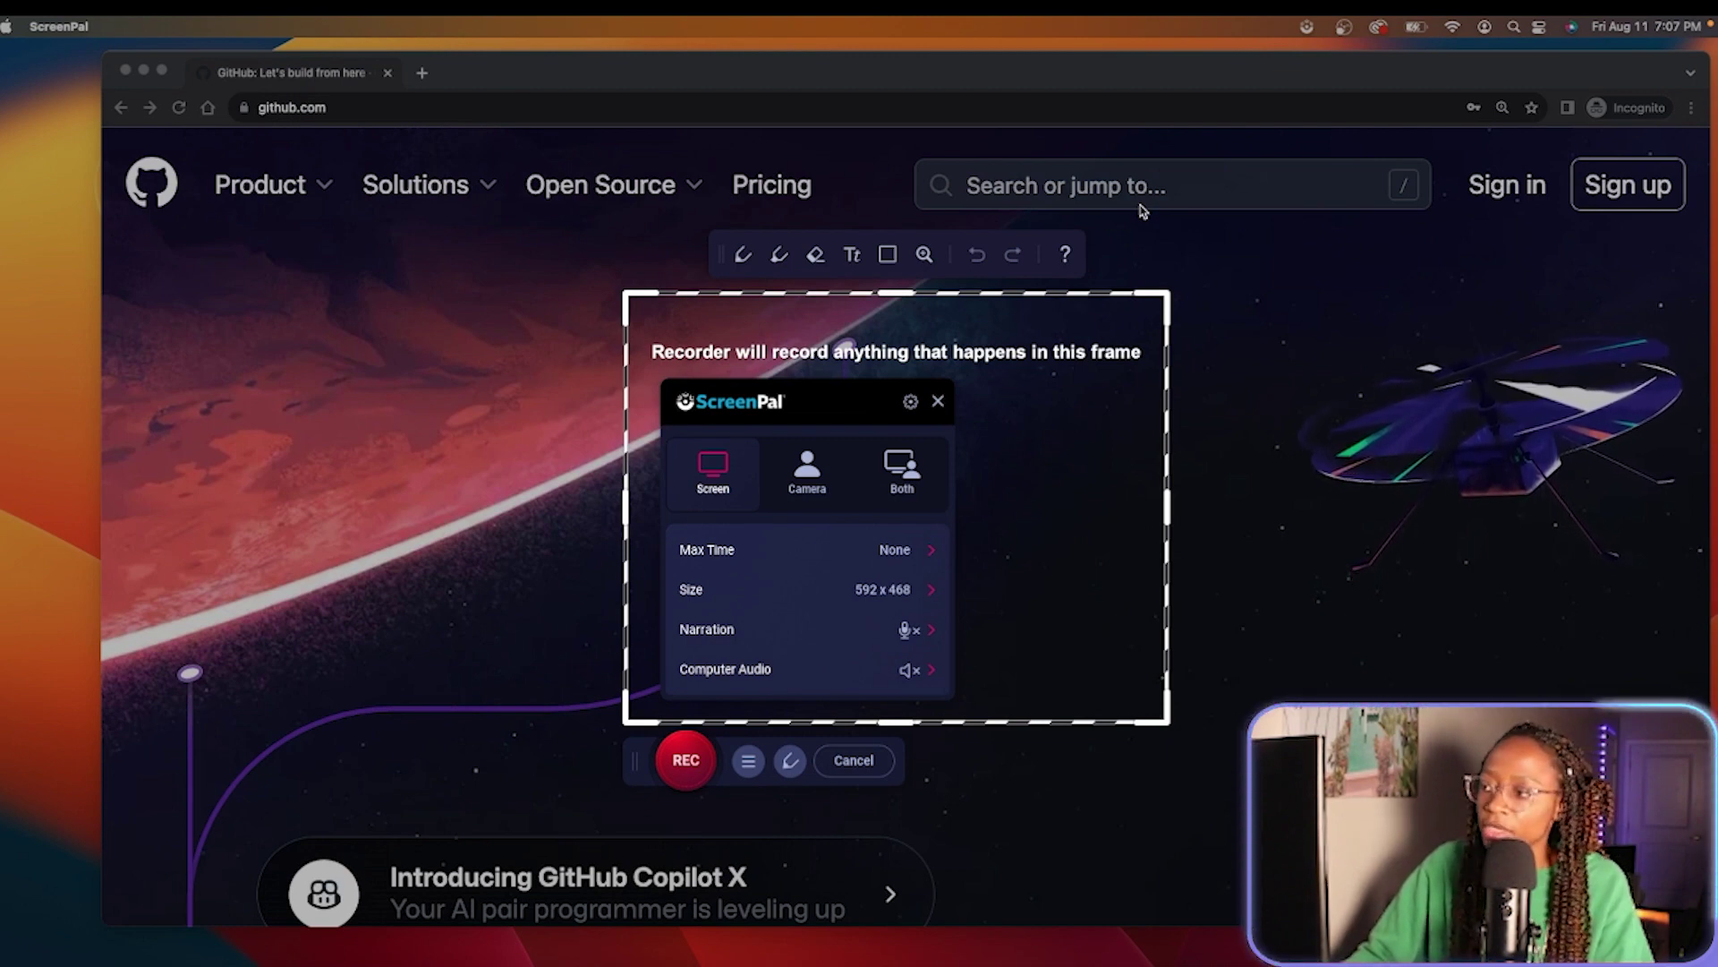
{"action": "left_click", "coordinate": [938, 401]}
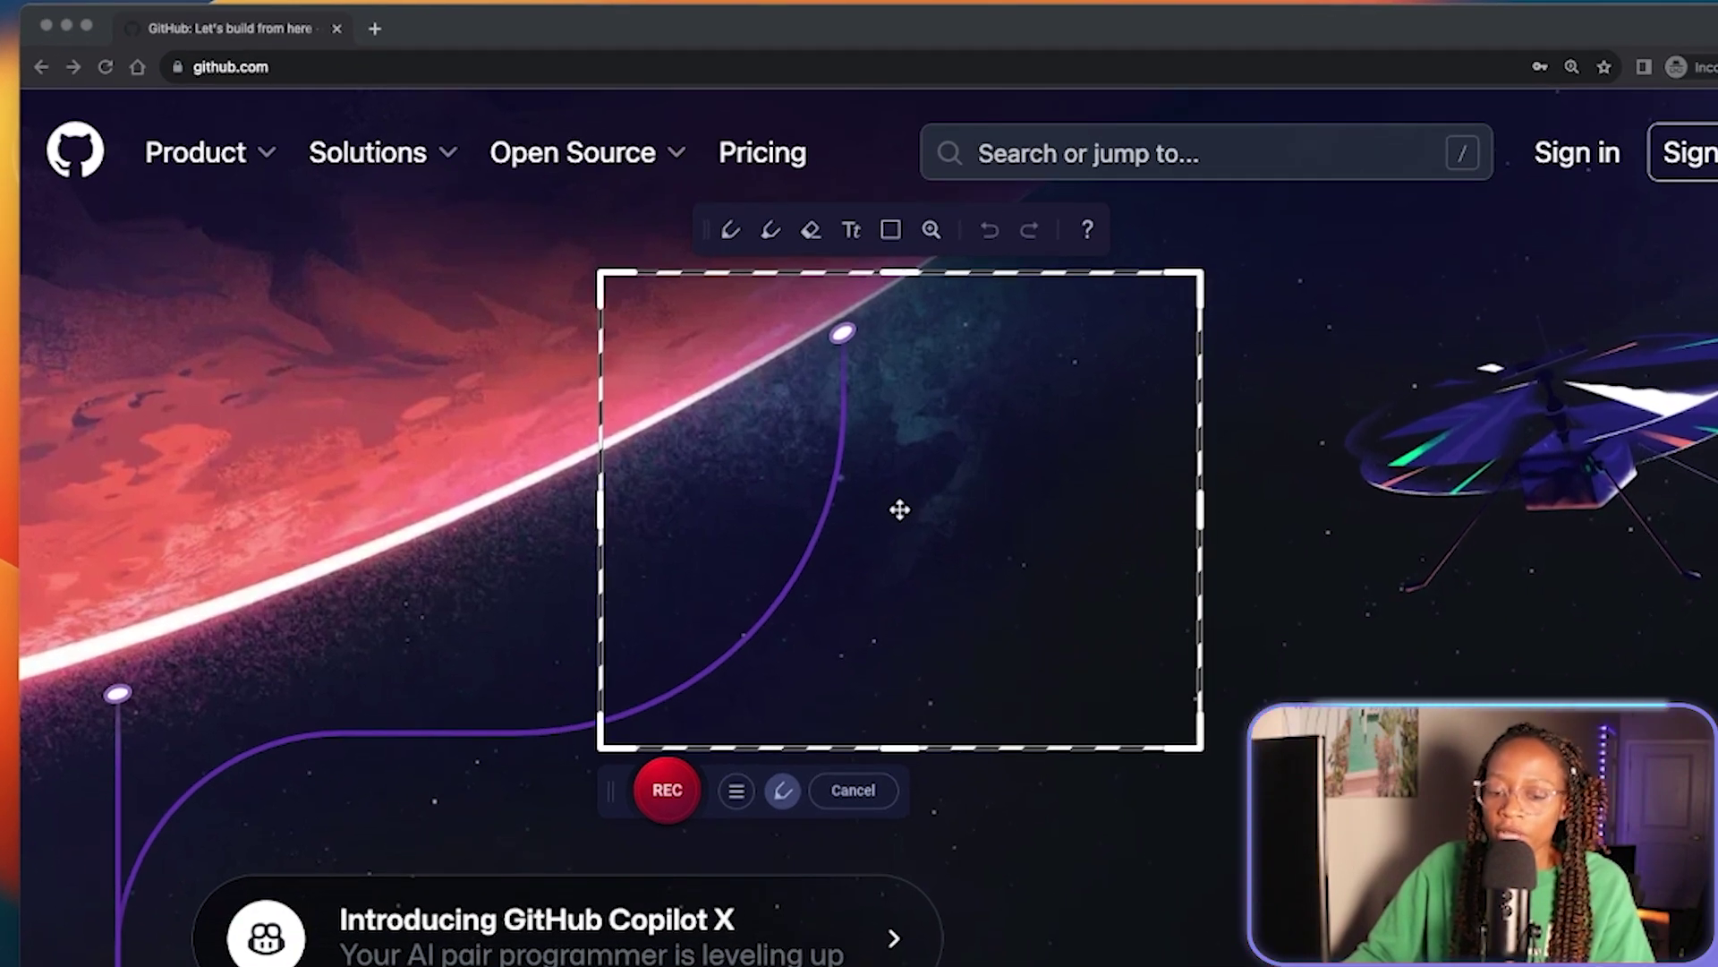
{"action": "left_click_drag", "start_coordinate": [859, 512], "coordinate": [1402, 349]}
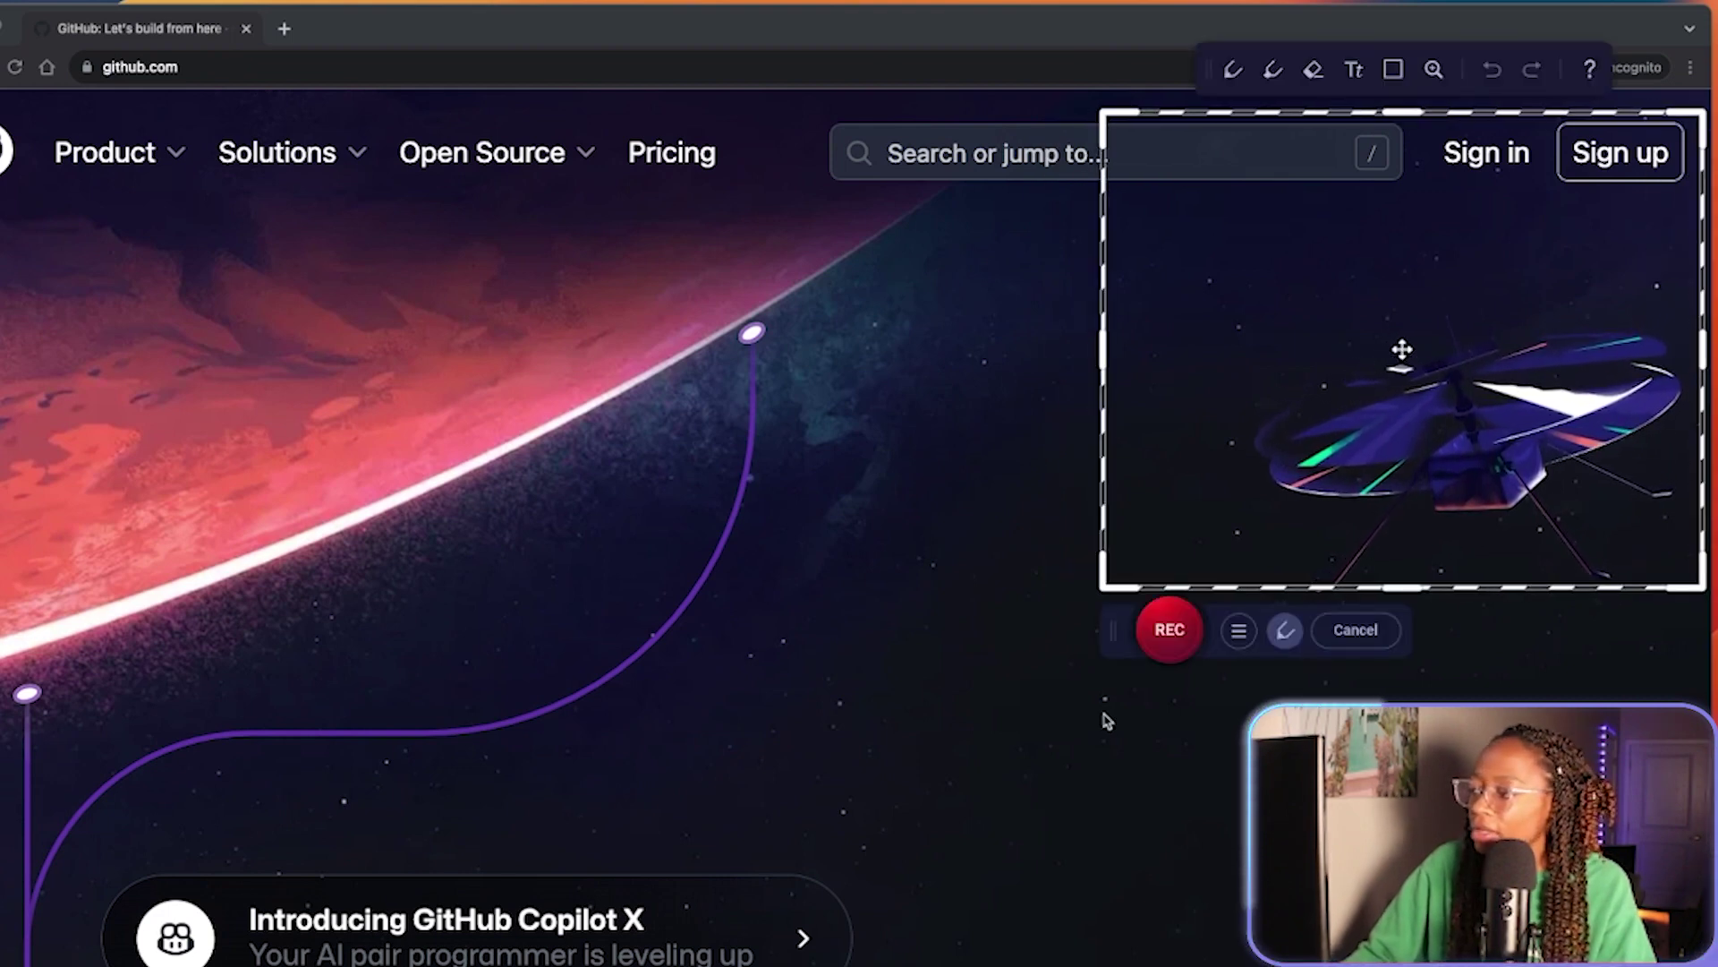
Step: Record opening the GitHub sign-in page from the homepage and pause the recording
{"action": "left_click", "coordinate": [1170, 629]}
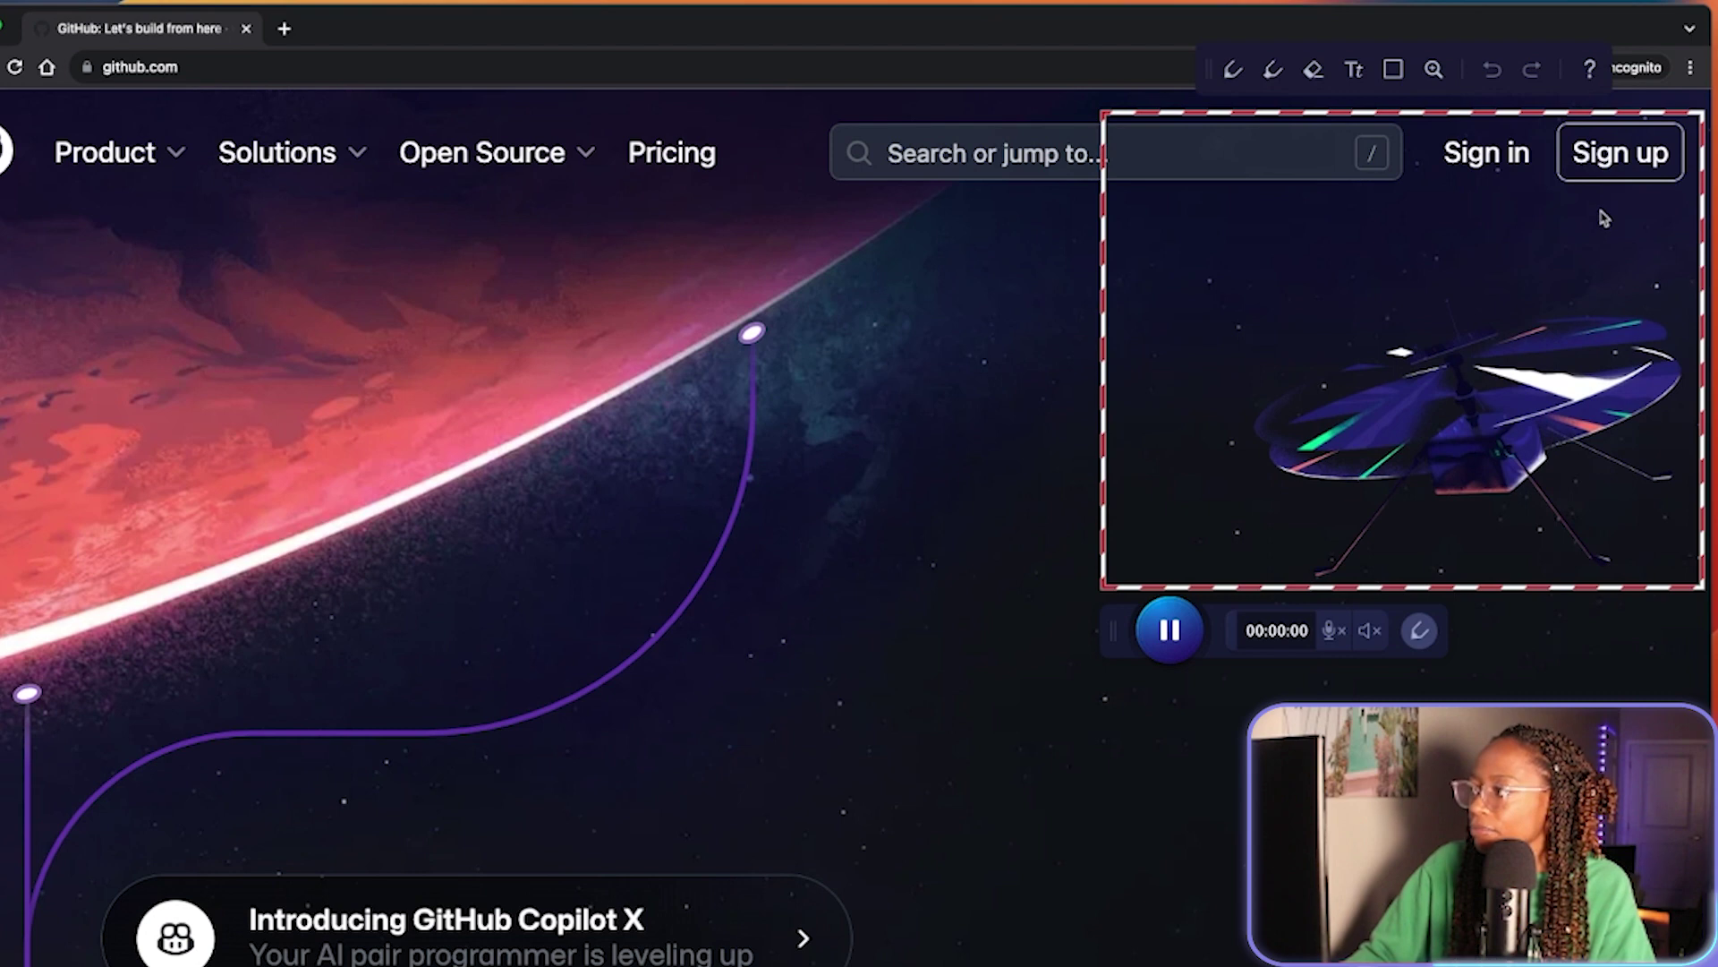
{"action": "left_click", "coordinate": [1490, 153]}
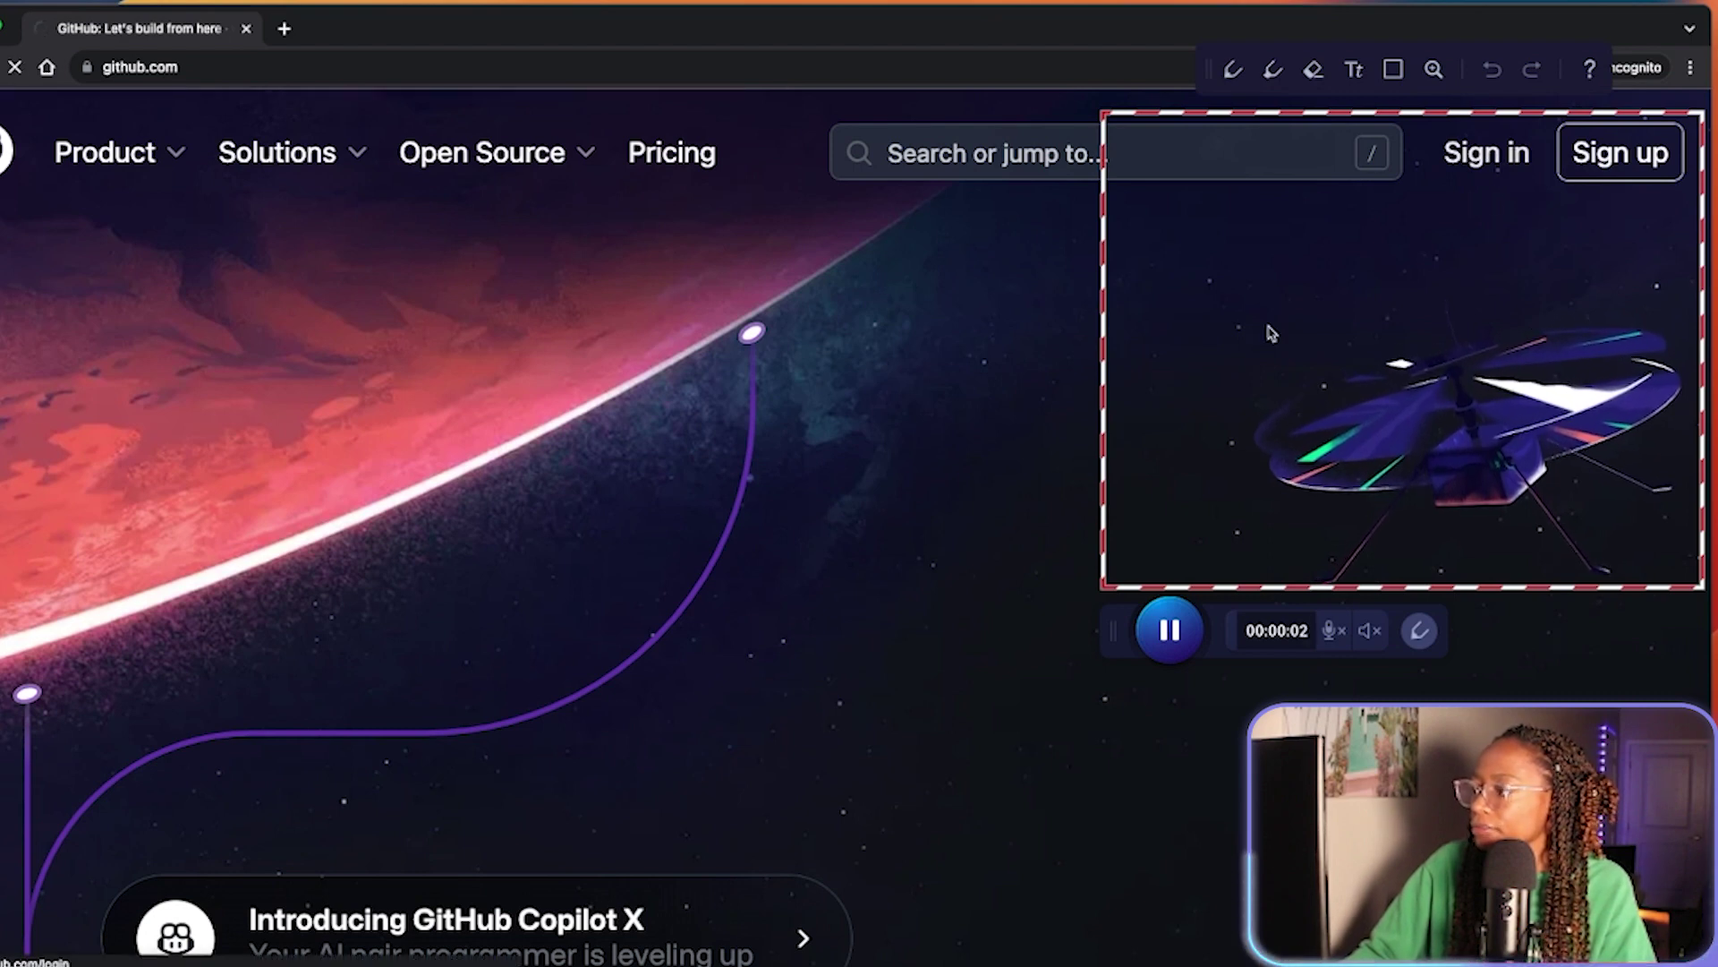
{"action": "left_click", "coordinate": [1171, 630]}
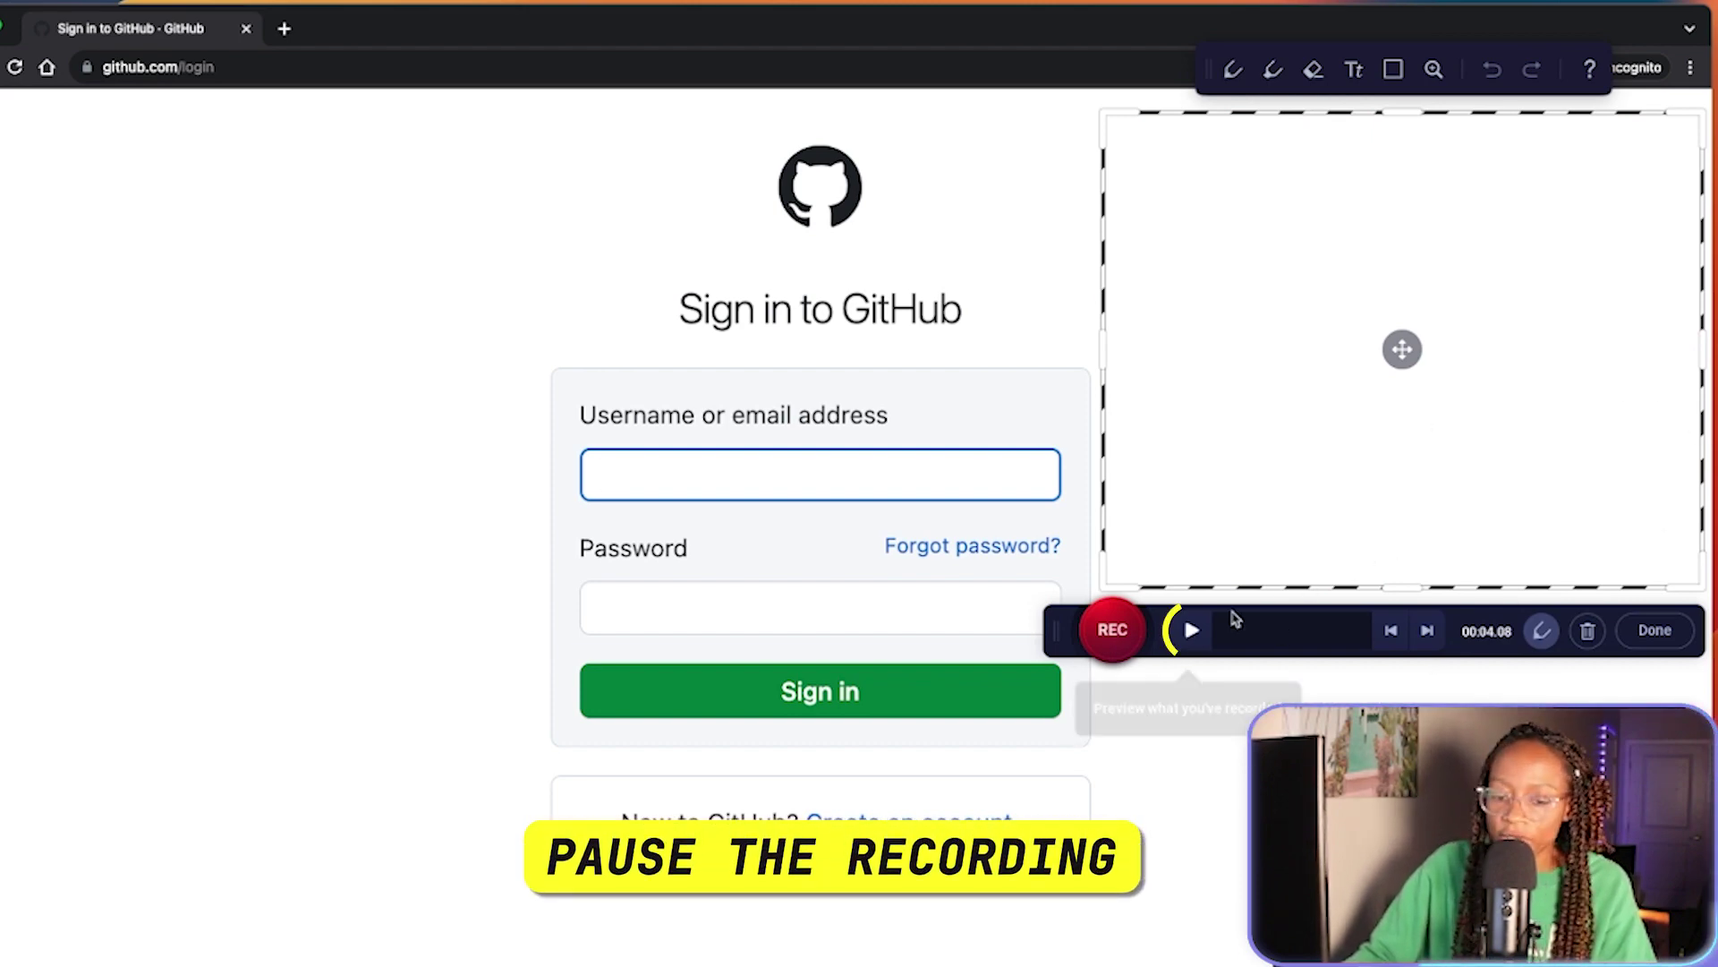
Step: Move the recording frame over the "Sign in to GitHub" form, record a few seconds of it and pause
{"action": "left_click_drag", "start_coordinate": [1398, 353], "coordinate": [806, 521]}
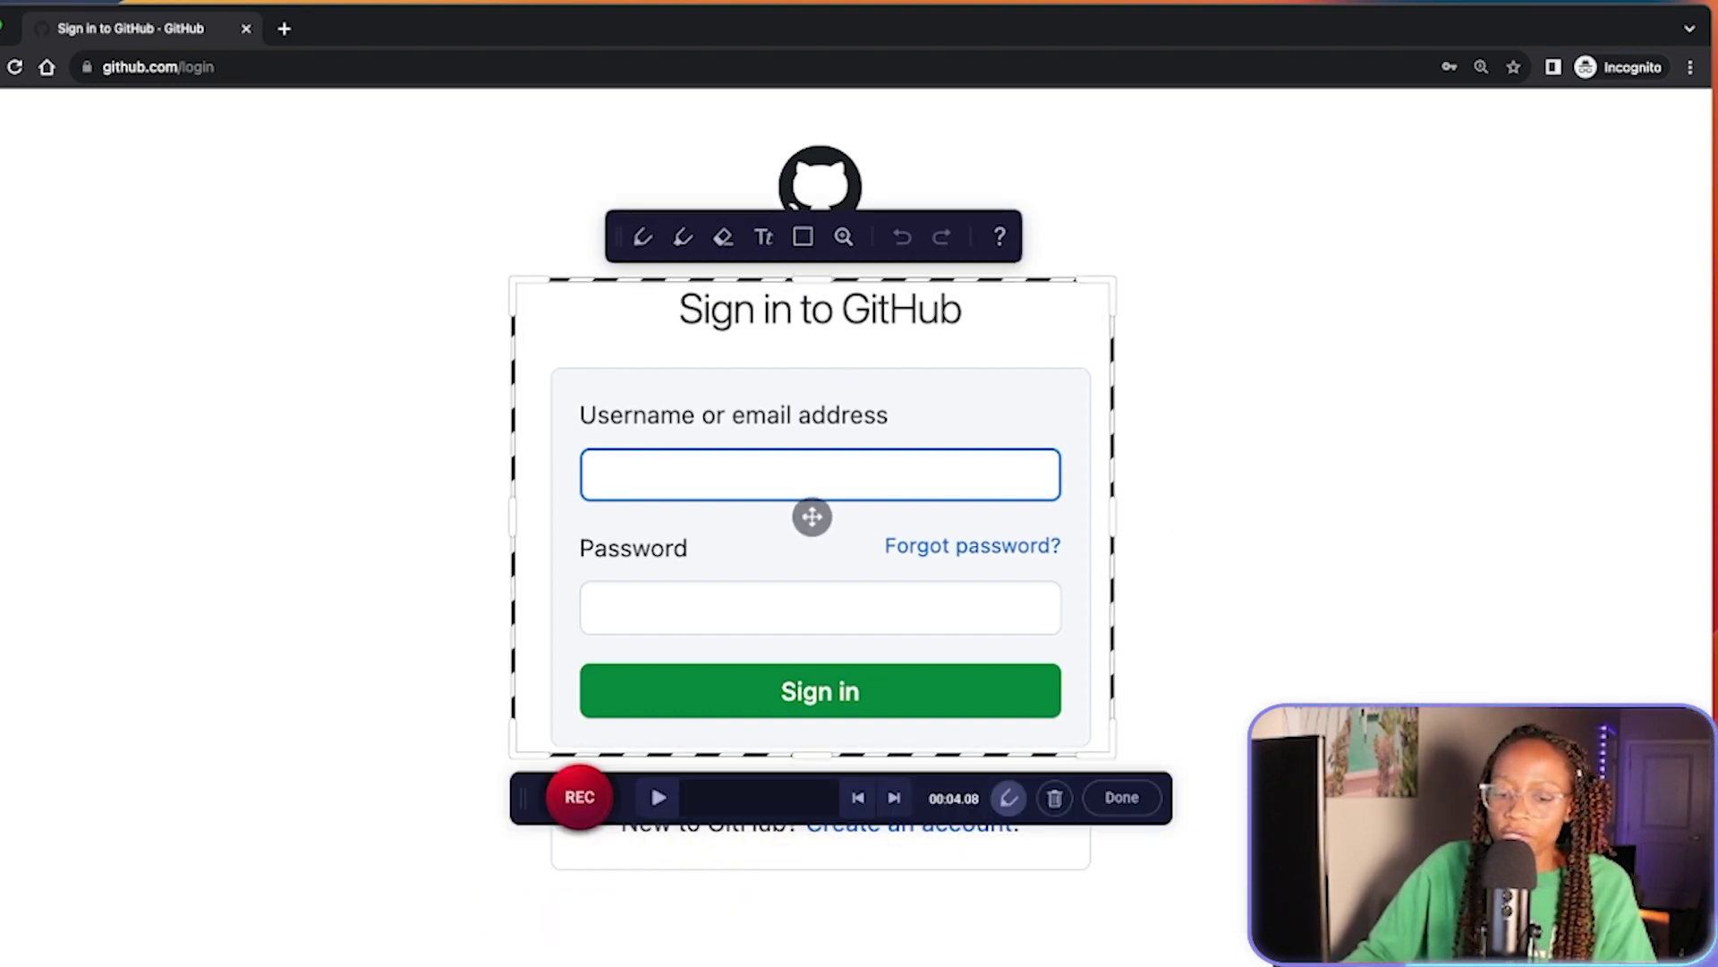
{"action": "left_click", "coordinate": [578, 799]}
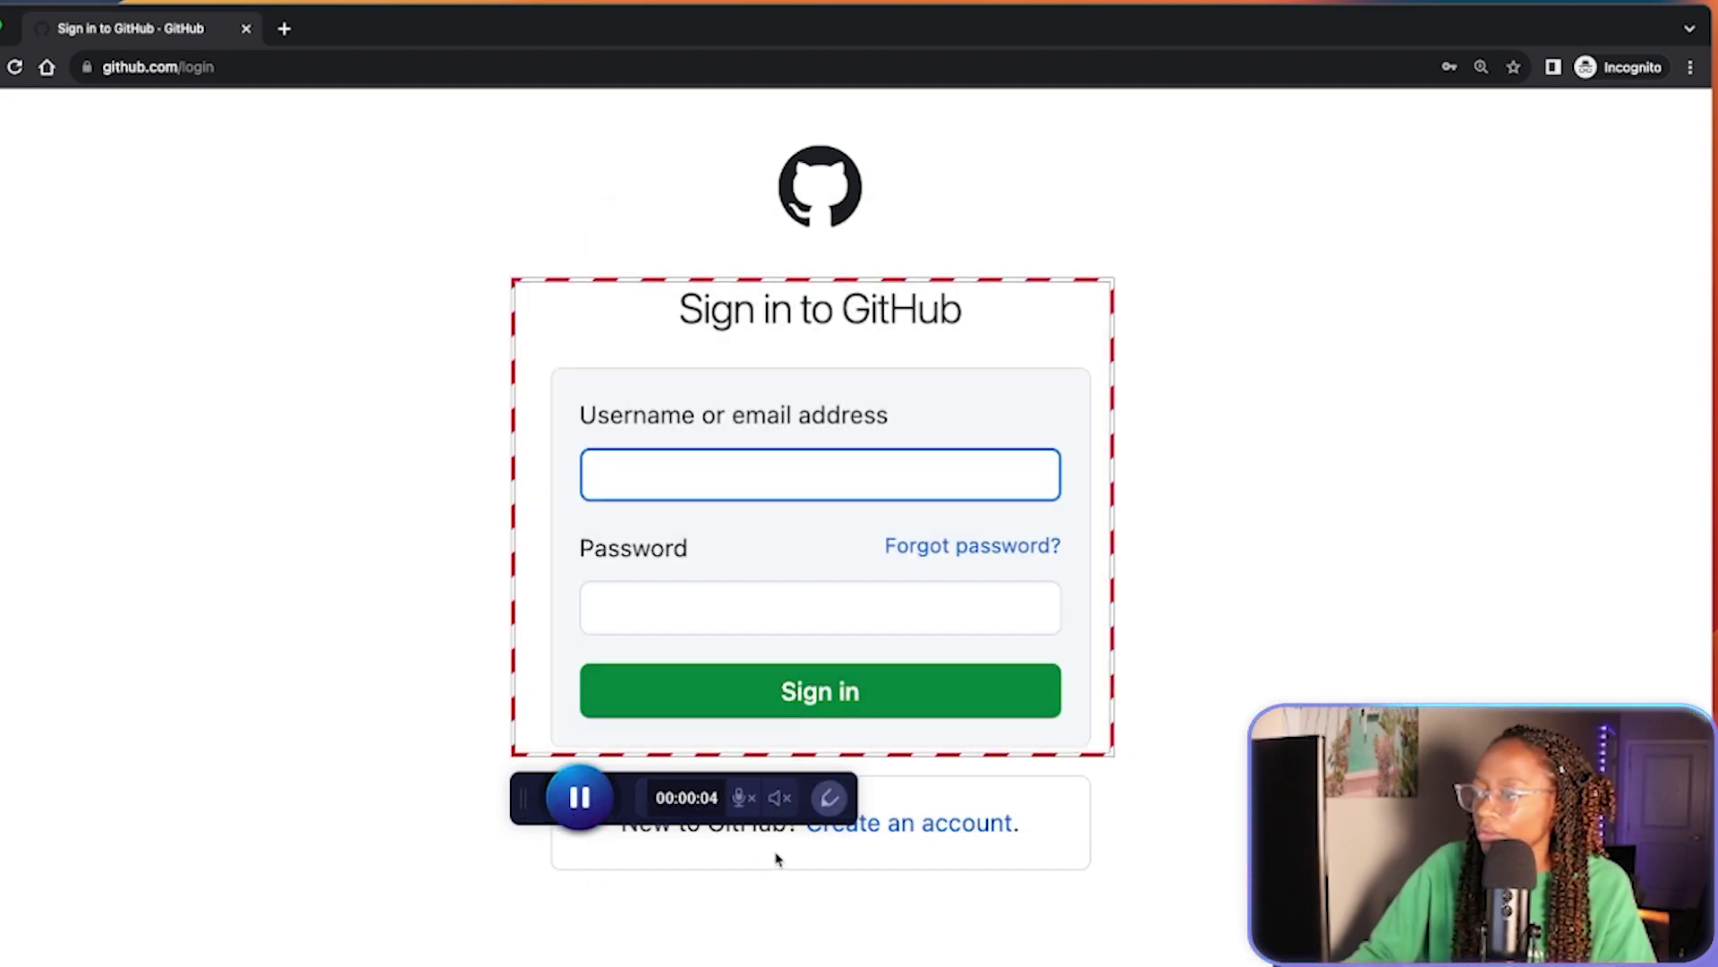
{"action": "left_click", "coordinate": [580, 798]}
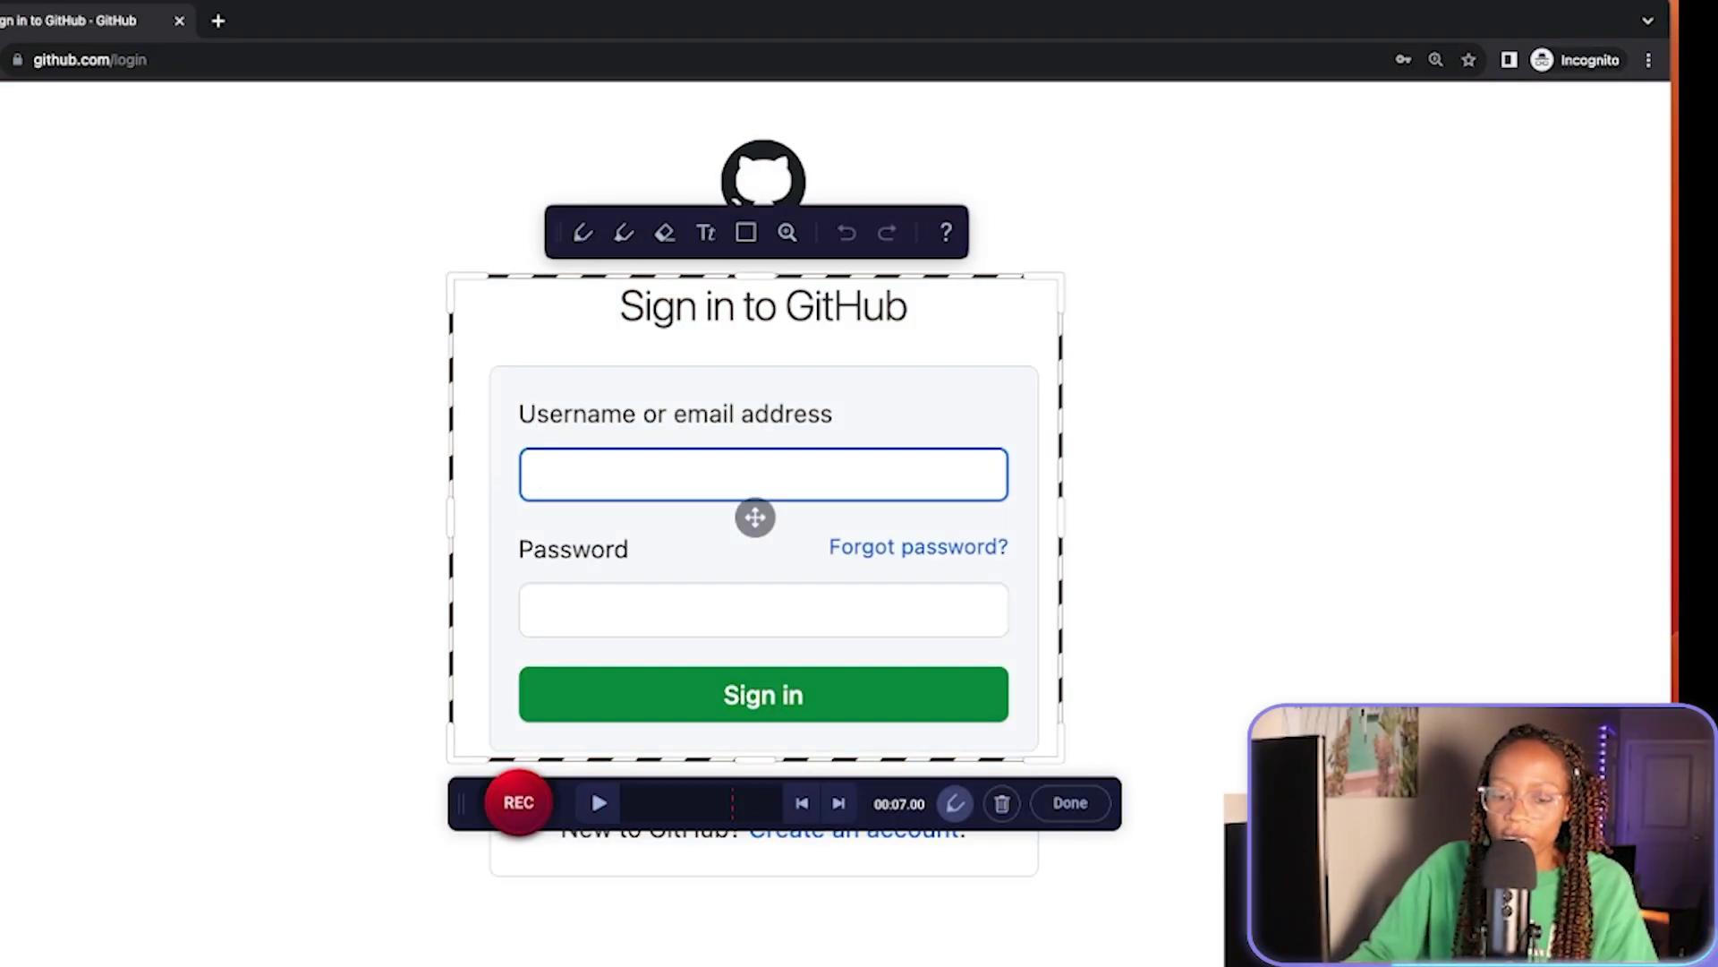
Step: Finish the recording, open it for editing and cut the 1.68 sec blank section from about 0:03.20 to 0:04.88
{"action": "left_click", "coordinate": [1071, 803]}
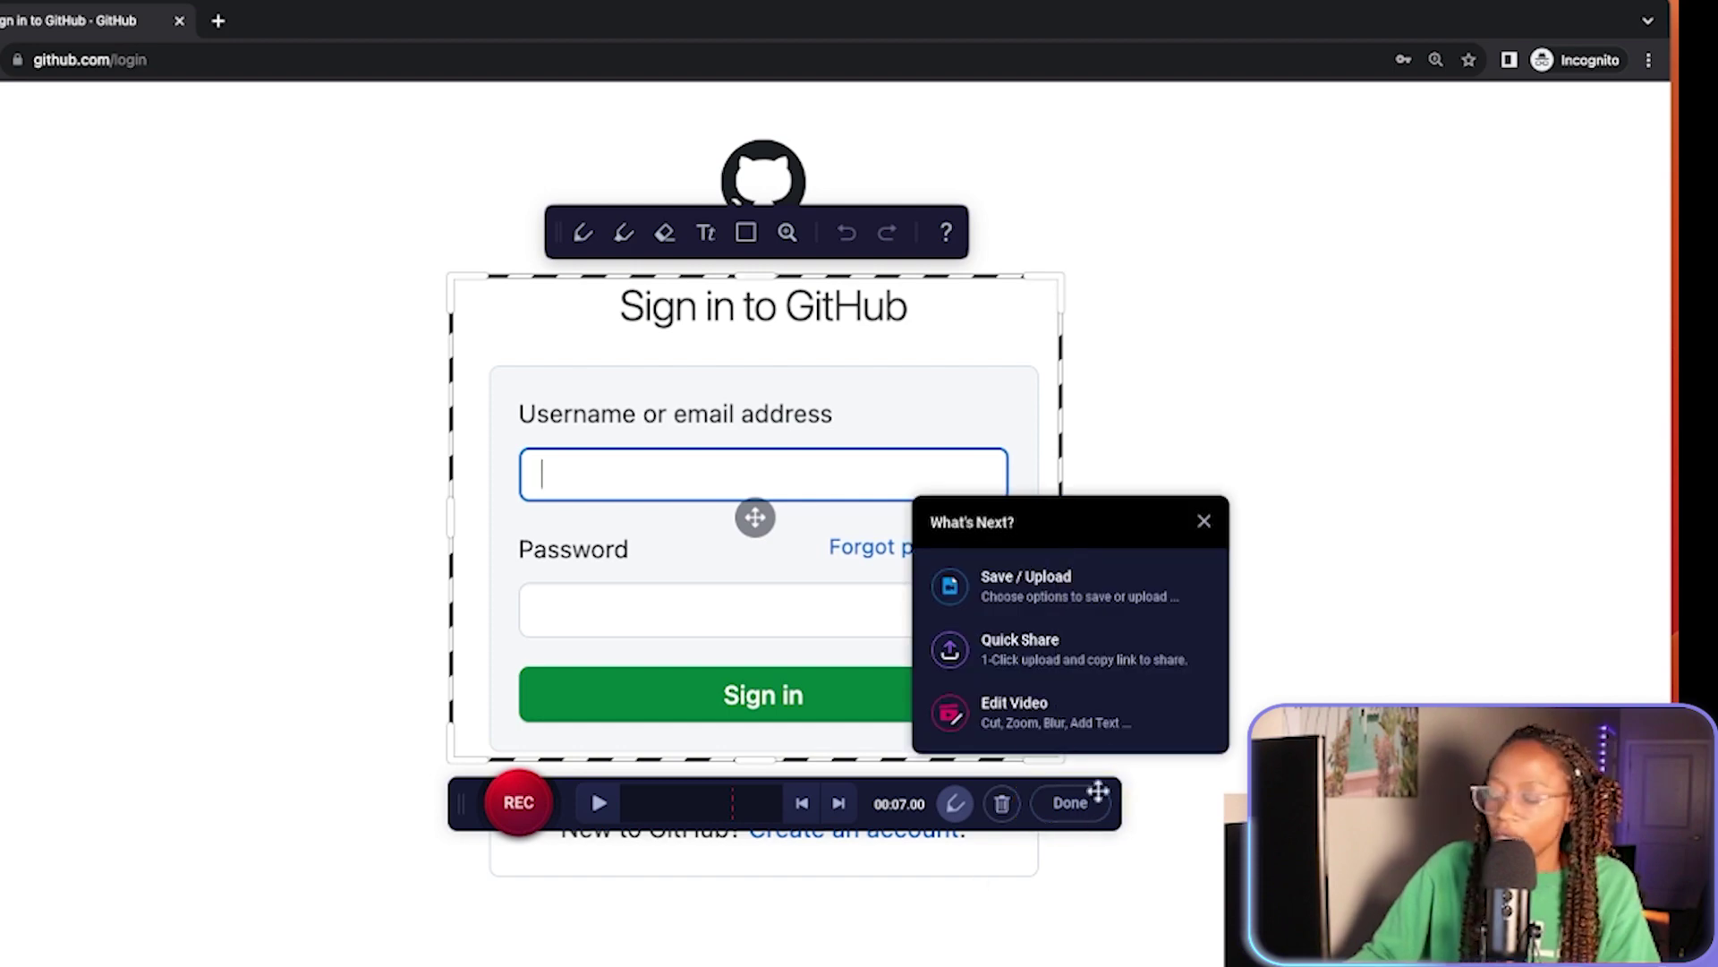
{"action": "left_click", "coordinate": [1011, 716]}
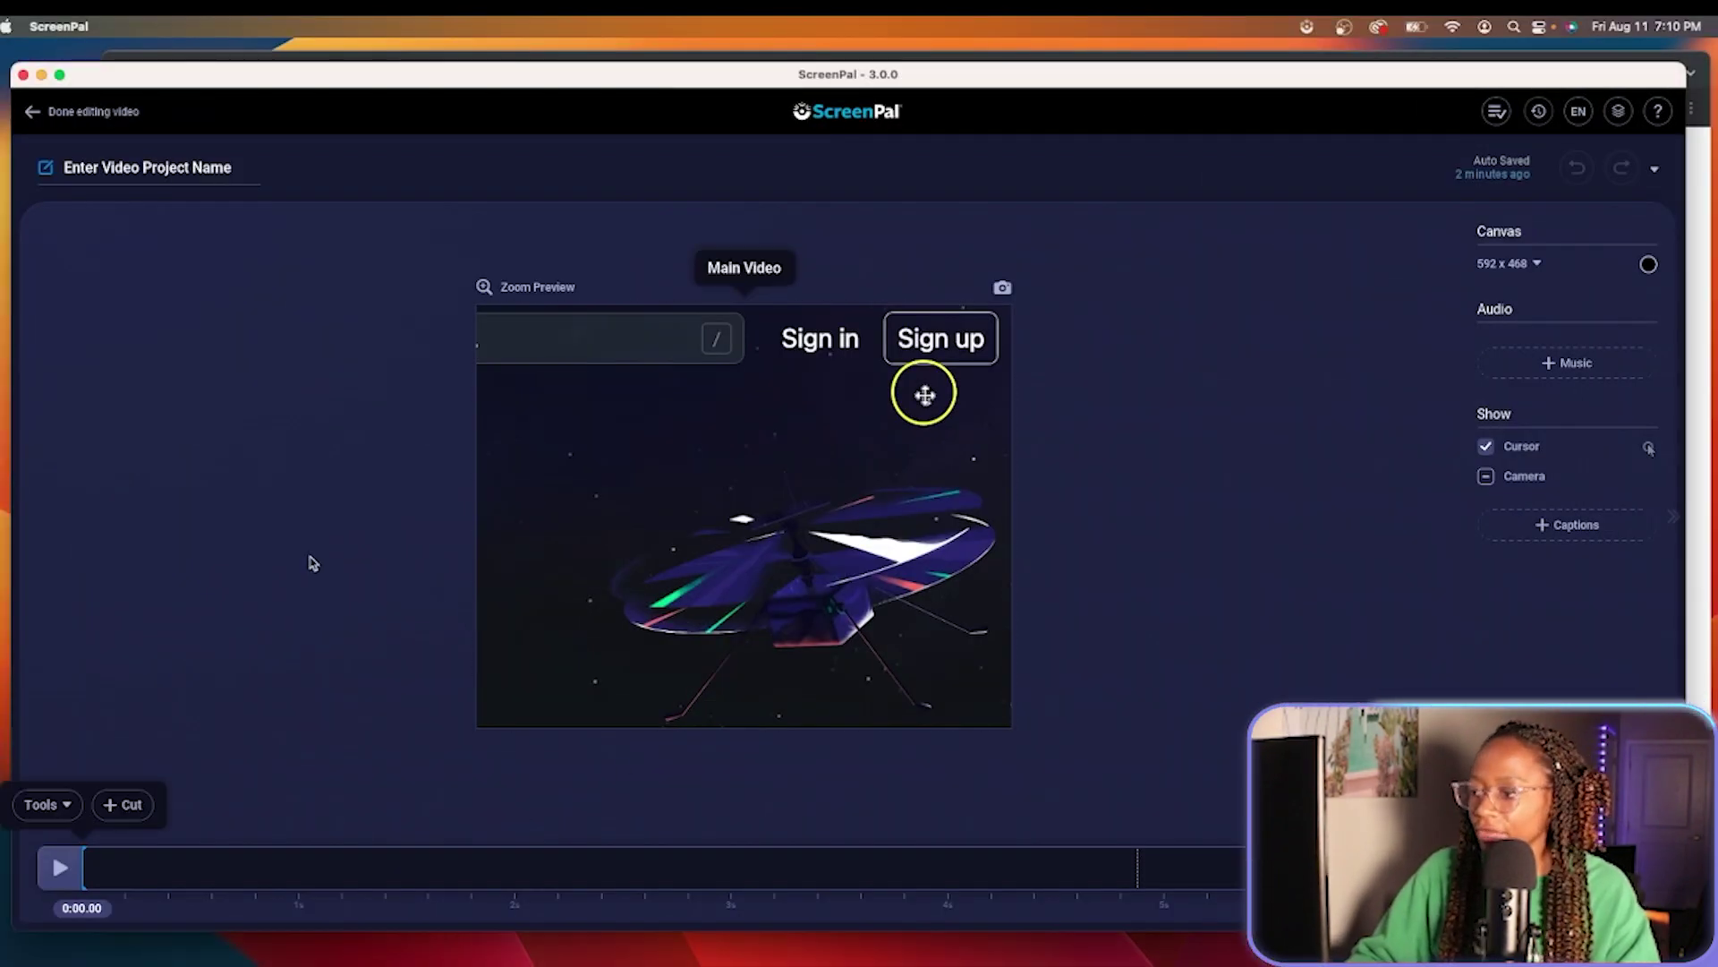
{"action": "left_click", "coordinate": [783, 873]}
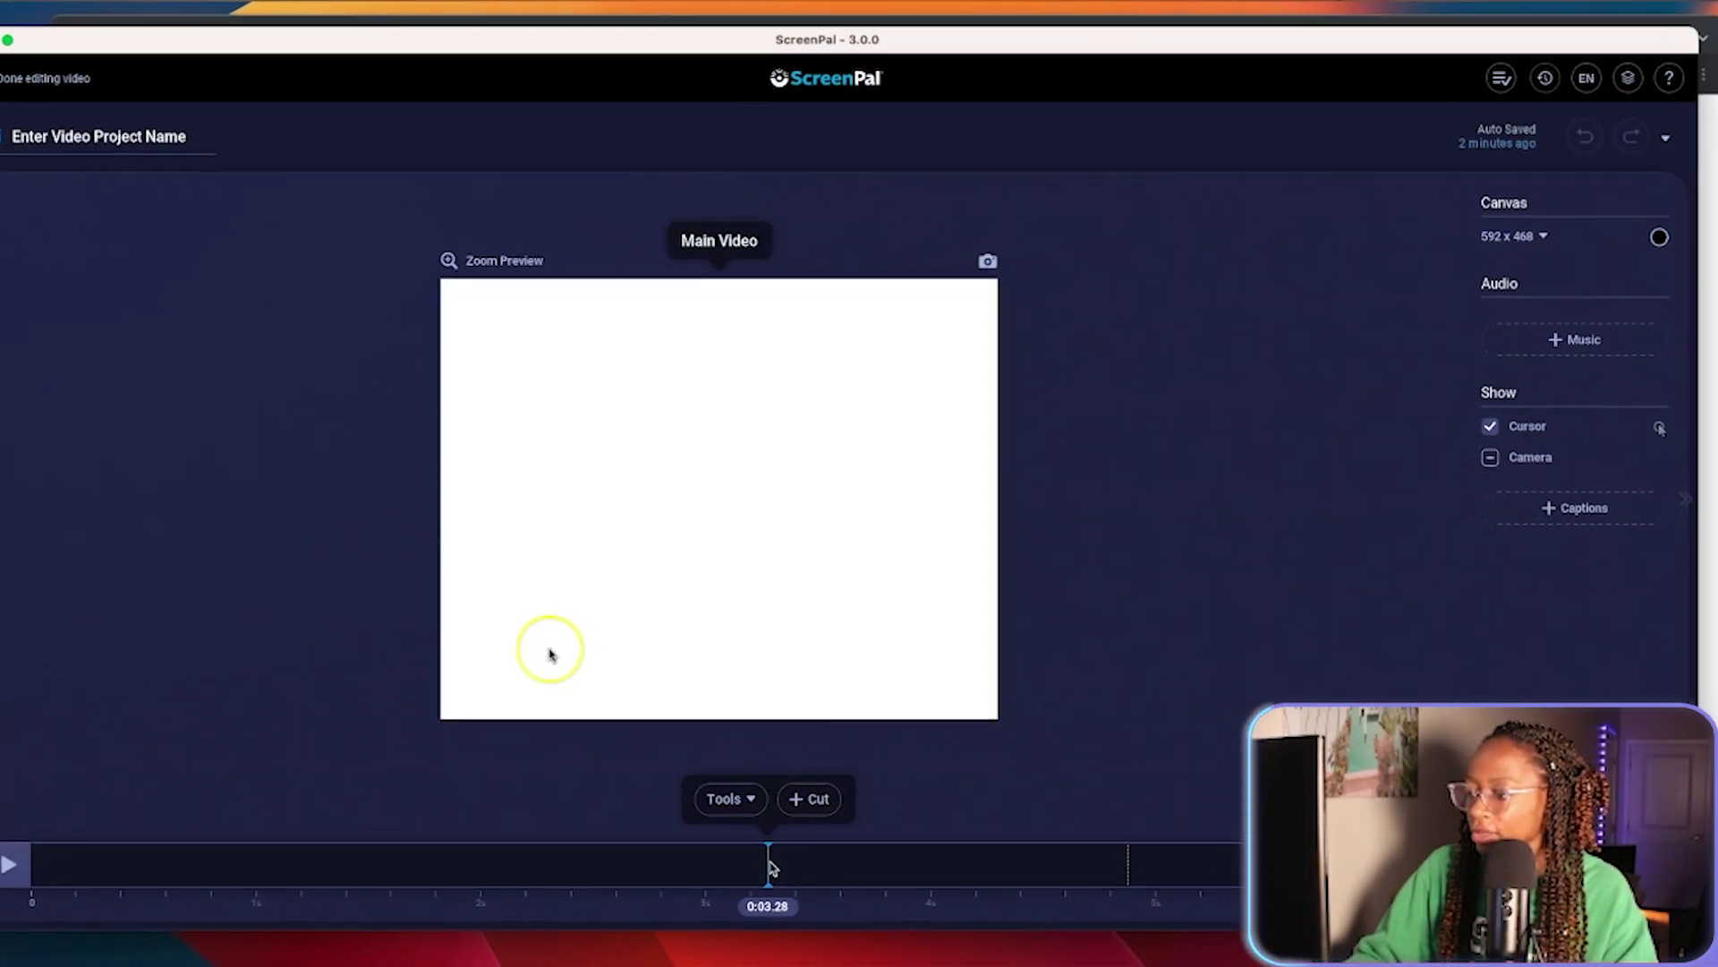
{"action": "left_click", "coordinate": [822, 805]}
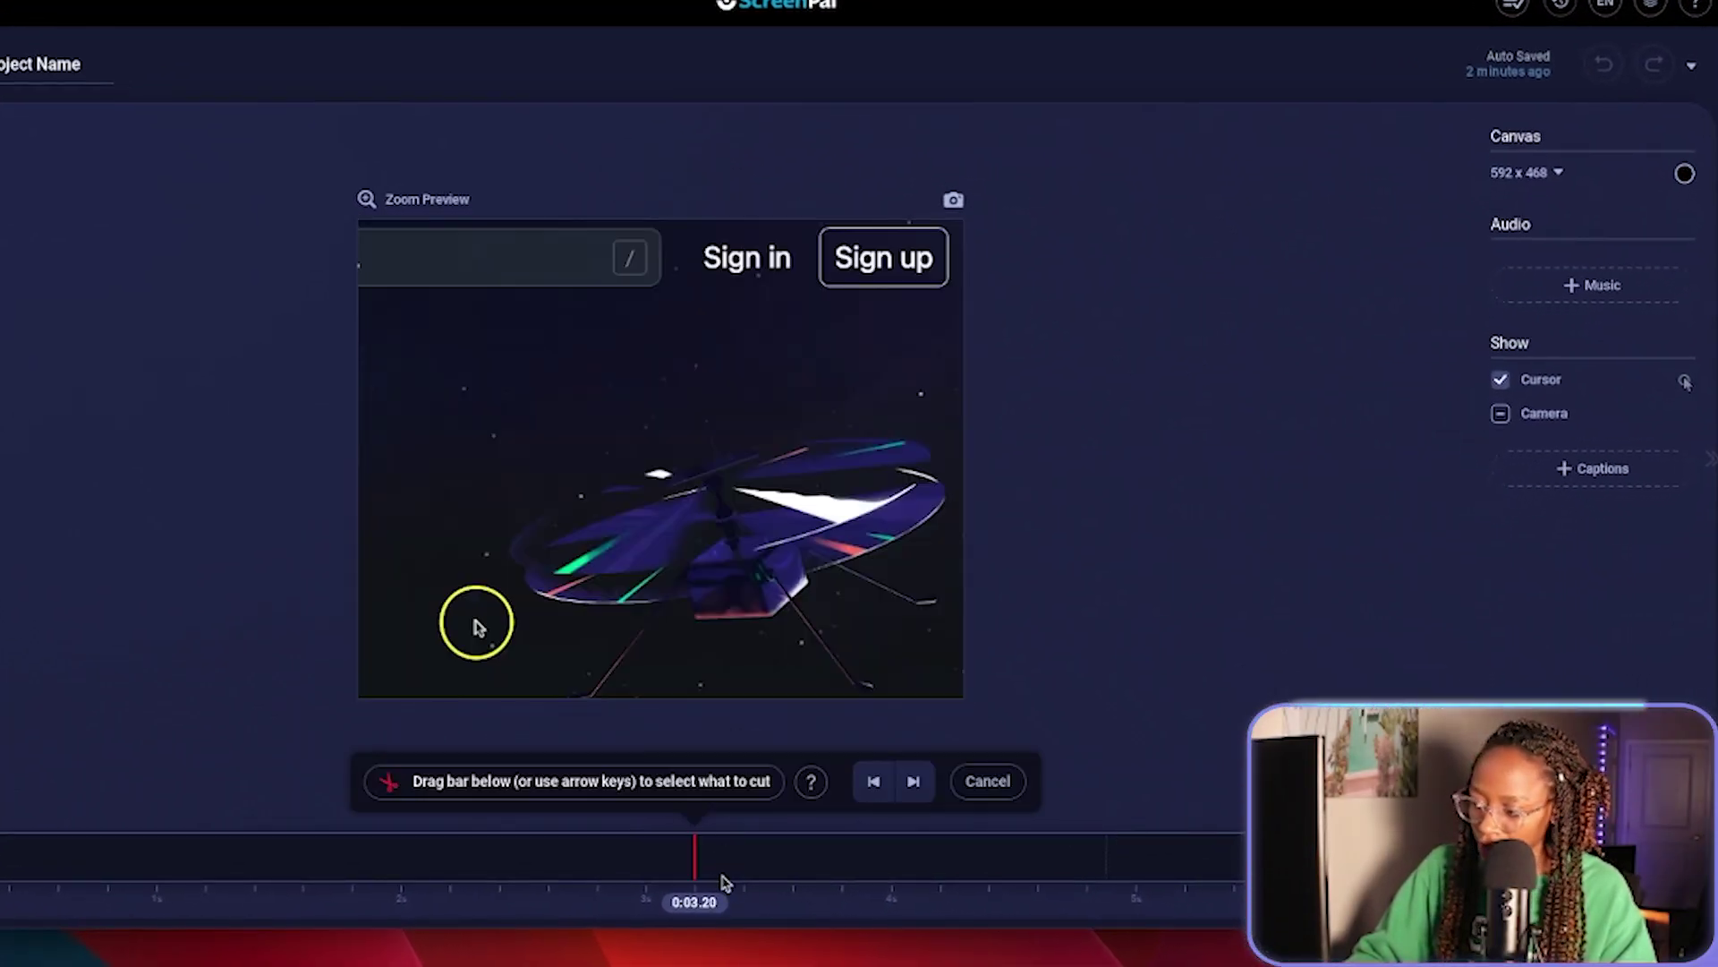
{"action": "left_click_drag", "start_coordinate": [699, 873], "coordinate": [1110, 858]}
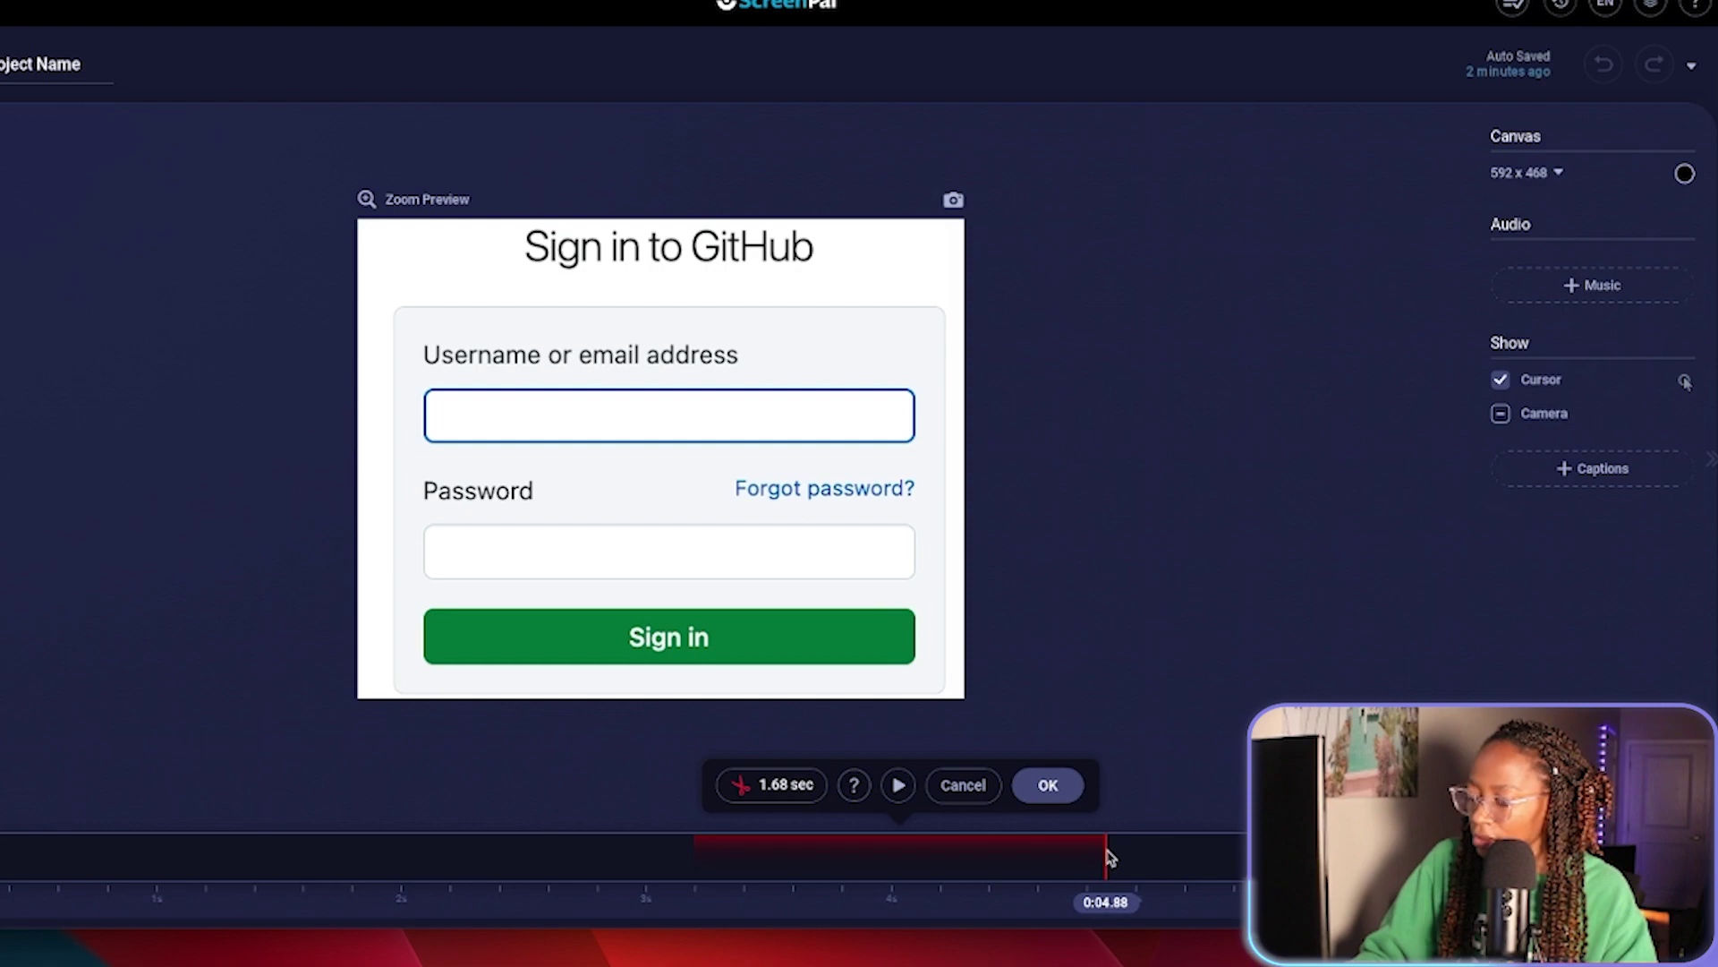
{"action": "left_click", "coordinate": [1062, 795]}
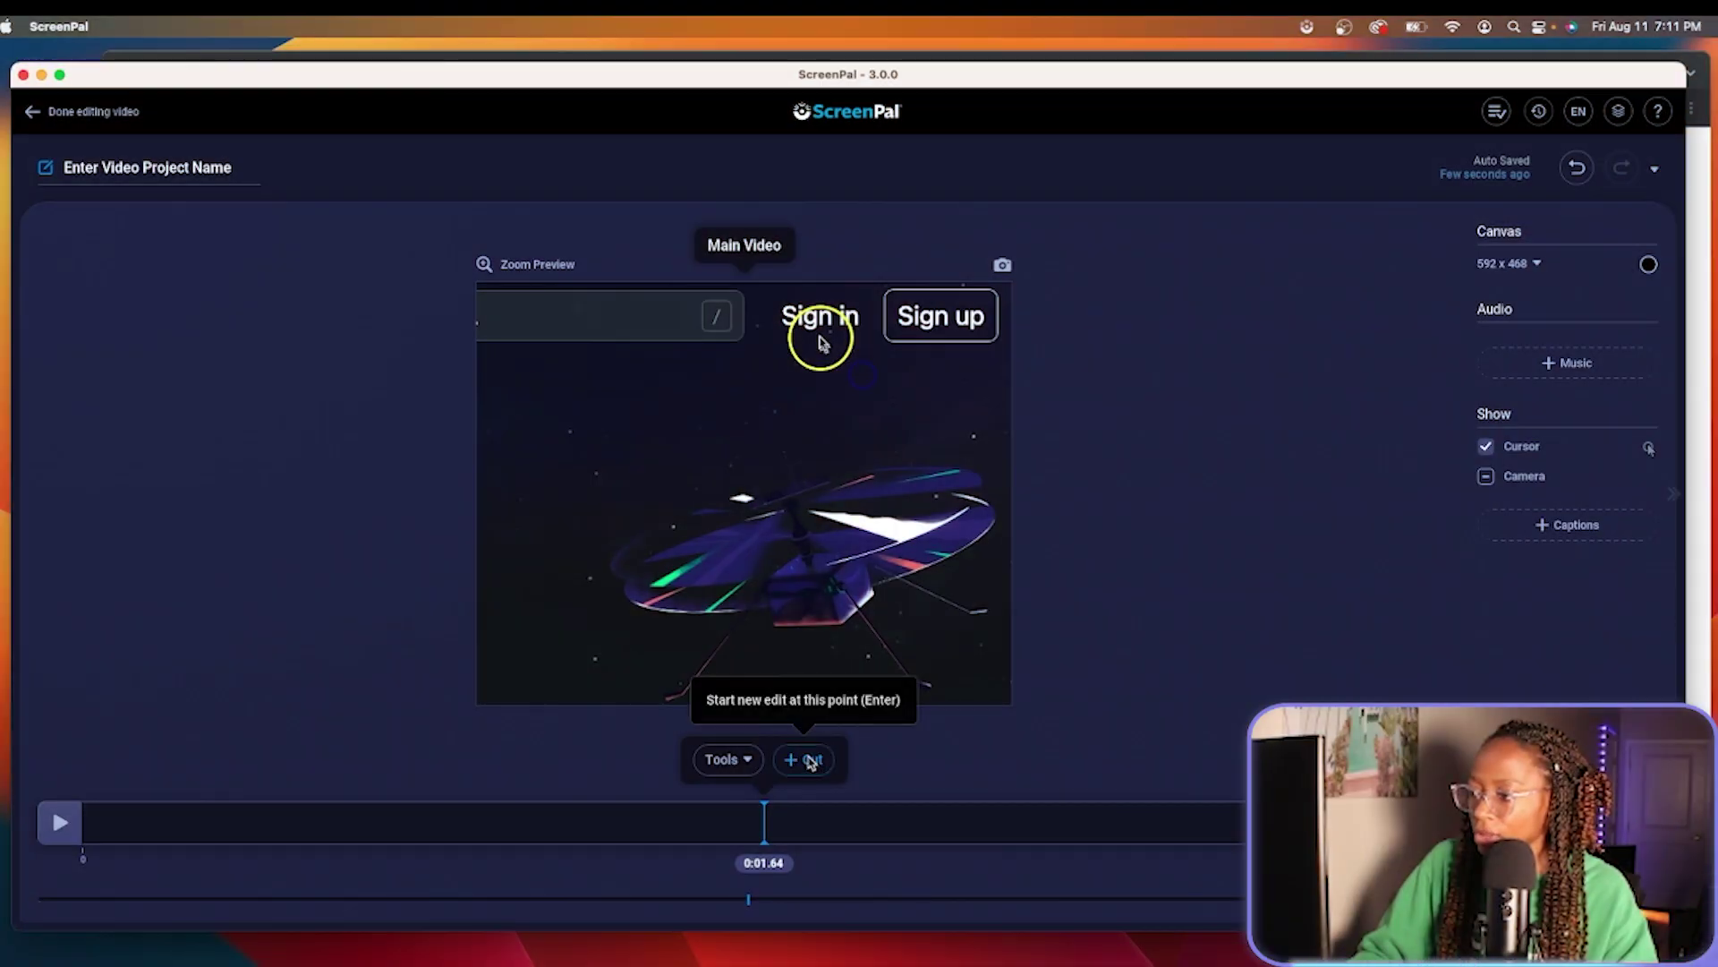
Step: Cut the first 1.64 sec of the recording and play back the trimmed video
{"action": "left_click", "coordinate": [810, 761]}
{"action": "left_click_drag", "start_coordinate": [667, 825], "coordinate": [55, 817]}
{"action": "left_click", "coordinate": [59, 822]}
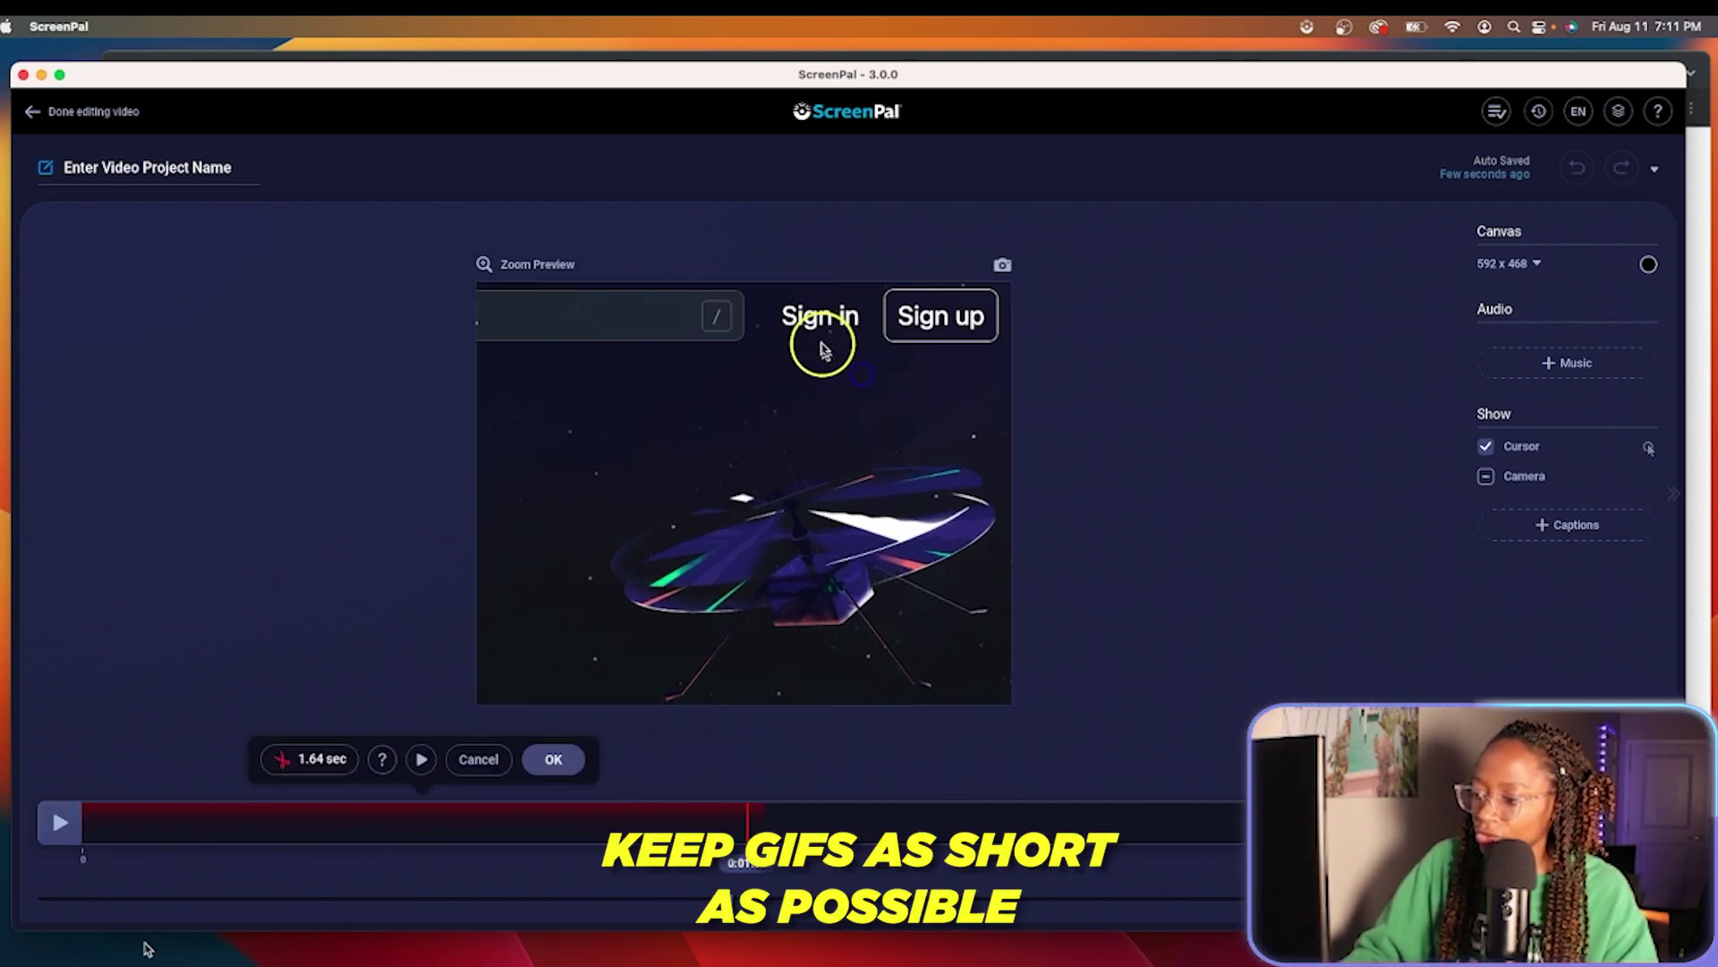
{"action": "left_click", "coordinate": [554, 761]}
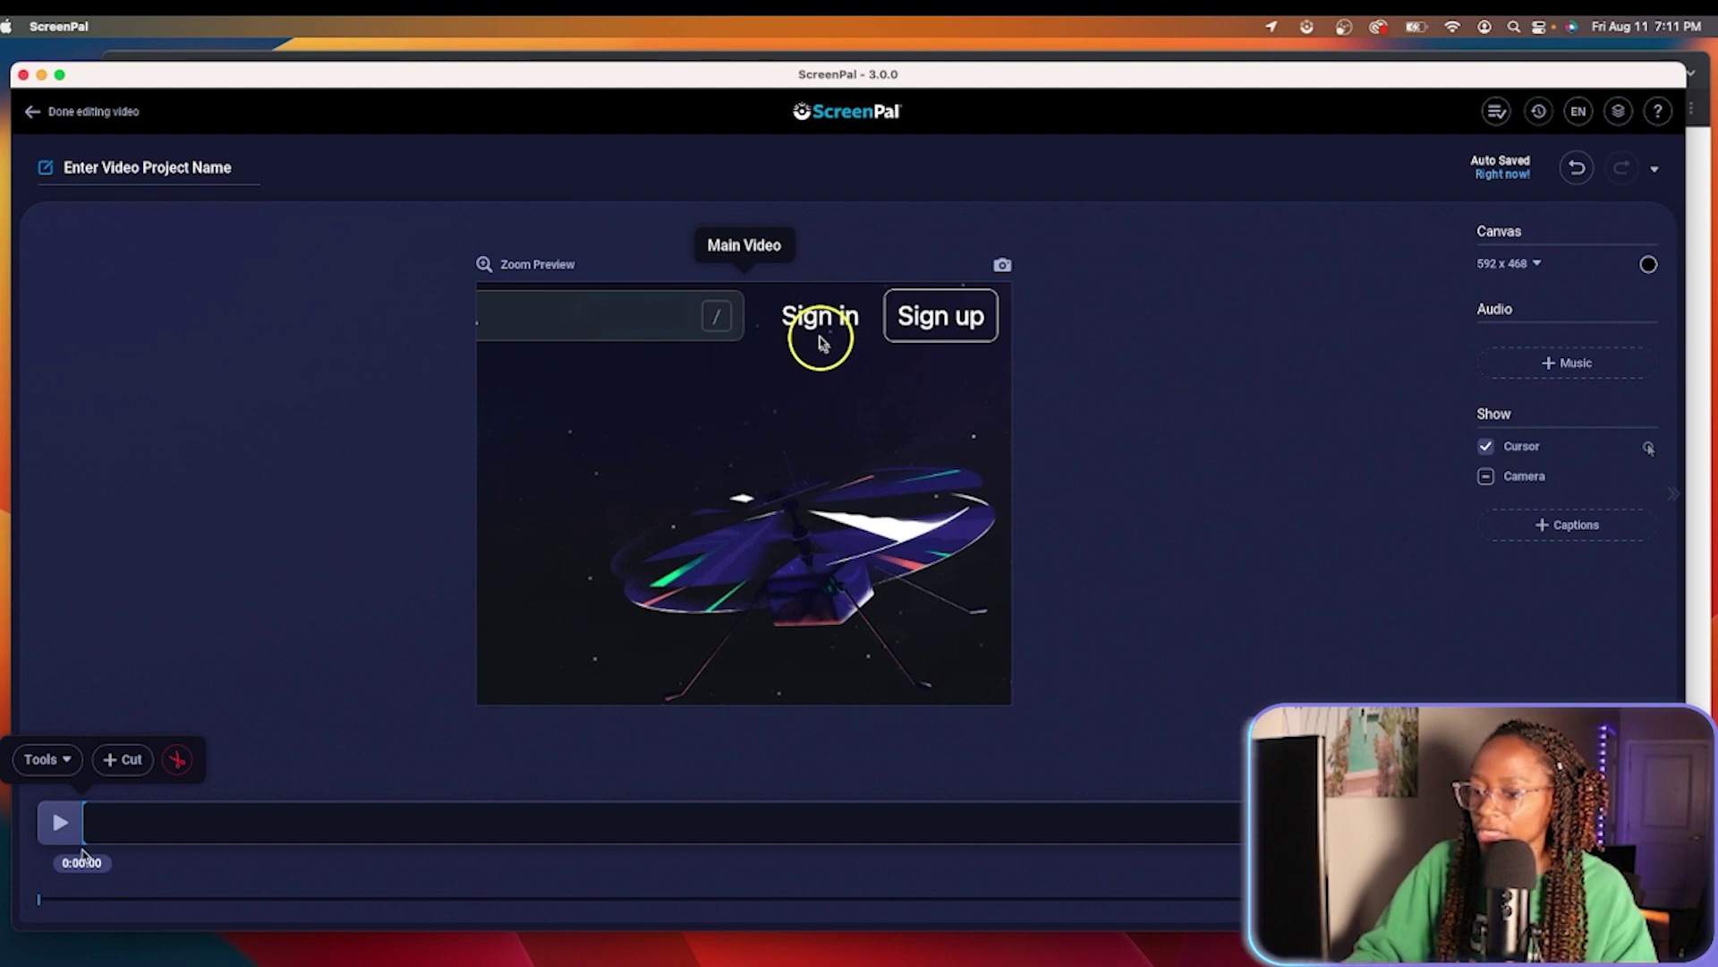
{"action": "key", "text": "space"}
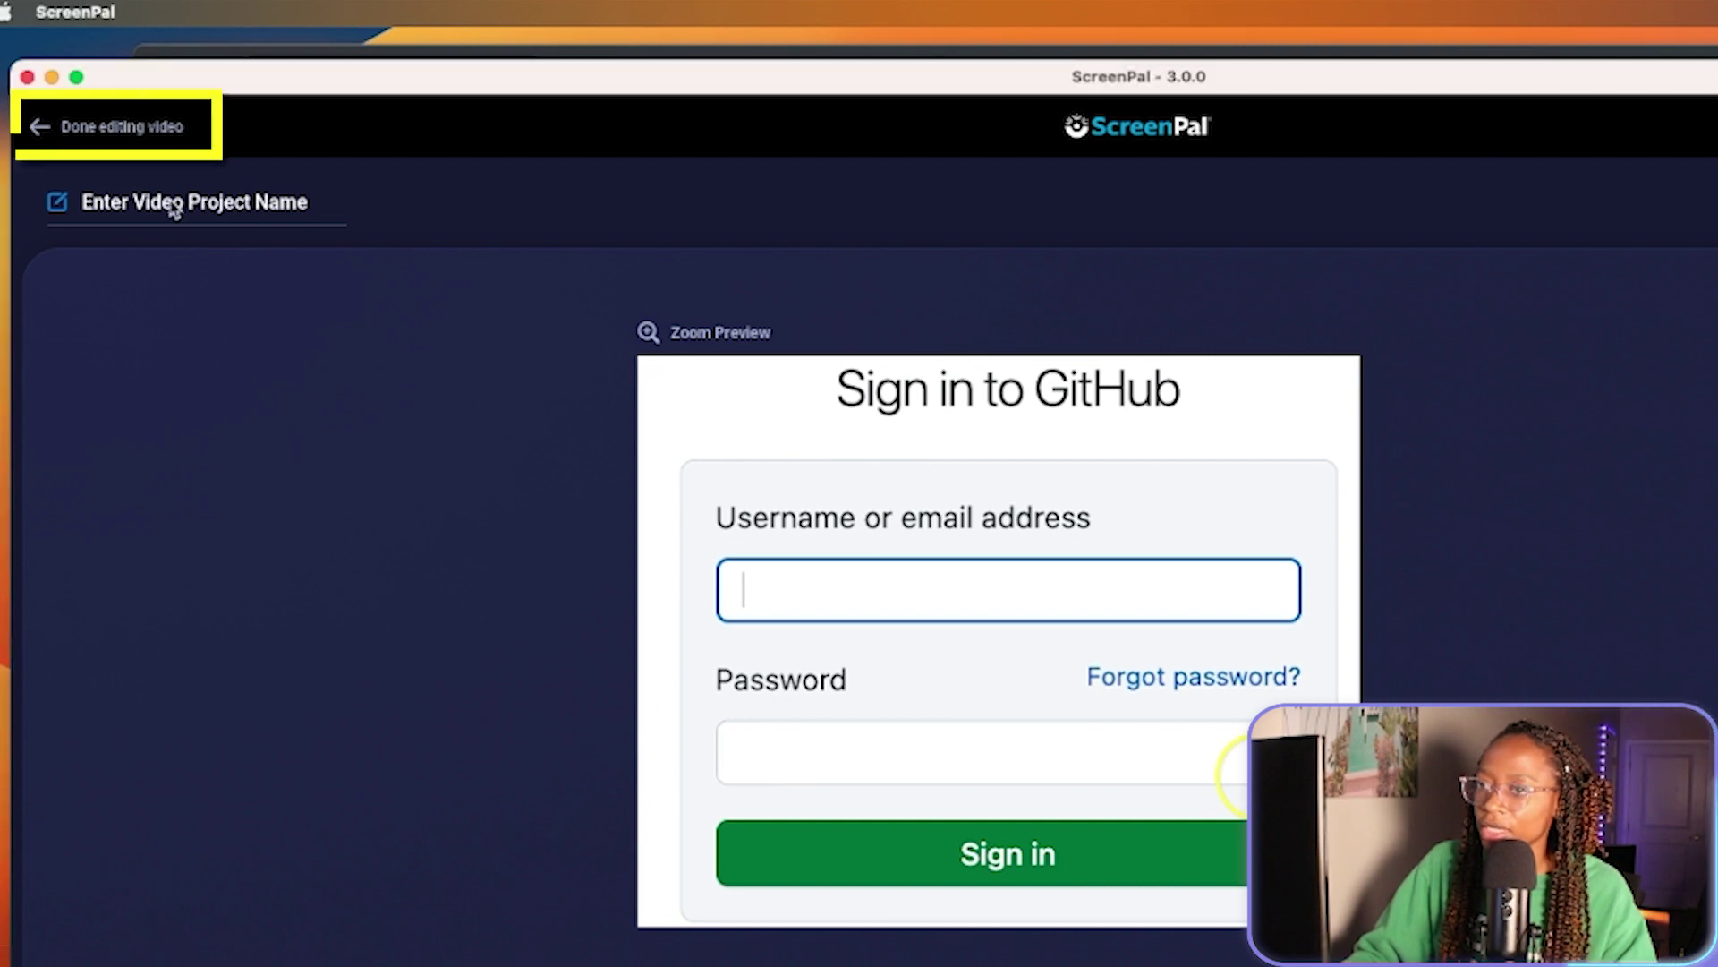
Step: Finish editing and save the video to the Desktop as a GIF file
{"action": "left_click", "coordinate": [152, 133]}
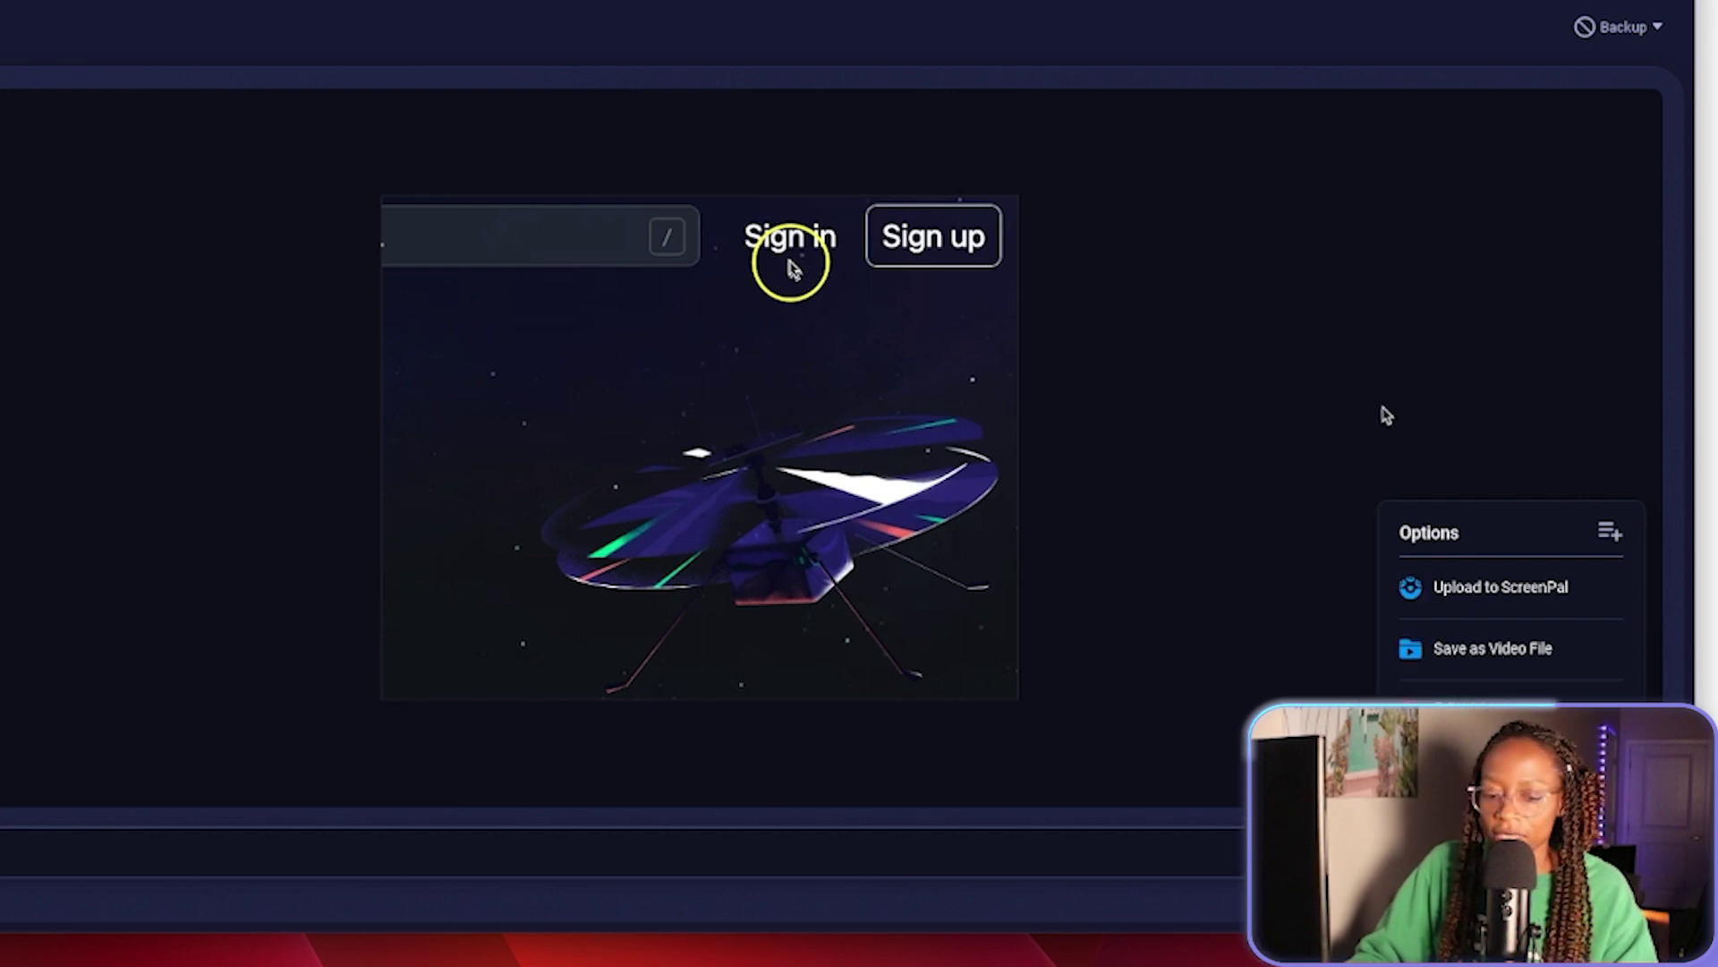
{"action": "left_click", "coordinate": [1531, 658]}
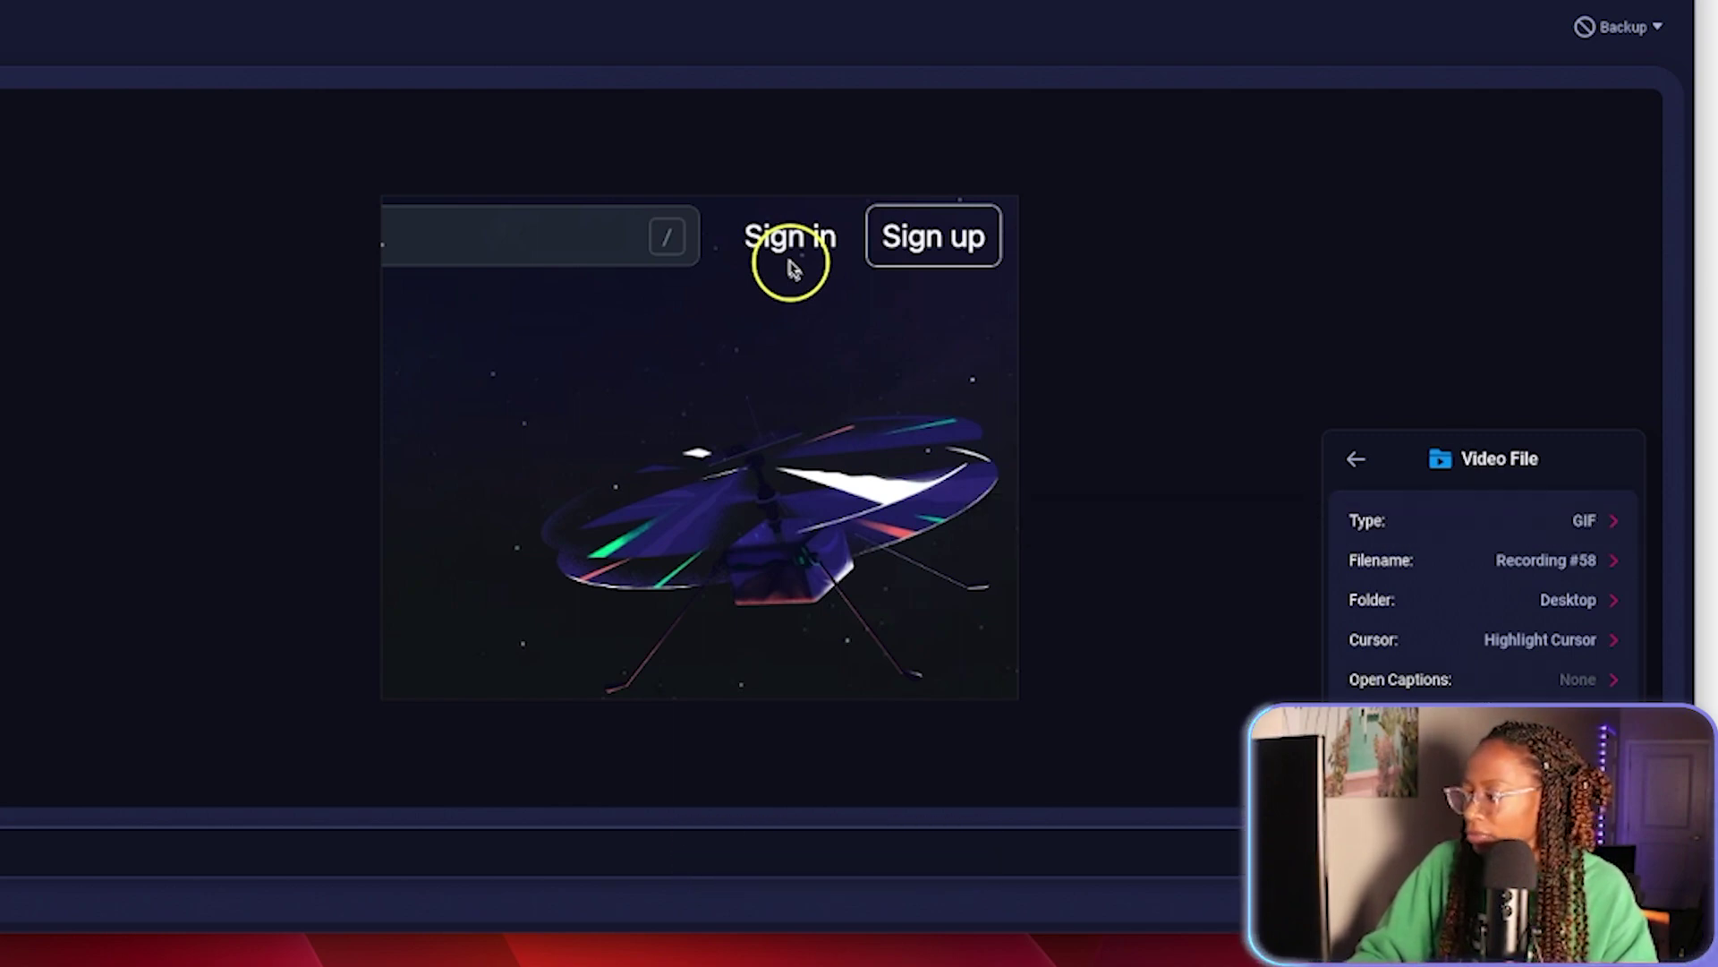
{"action": "left_click", "coordinate": [1575, 859]}
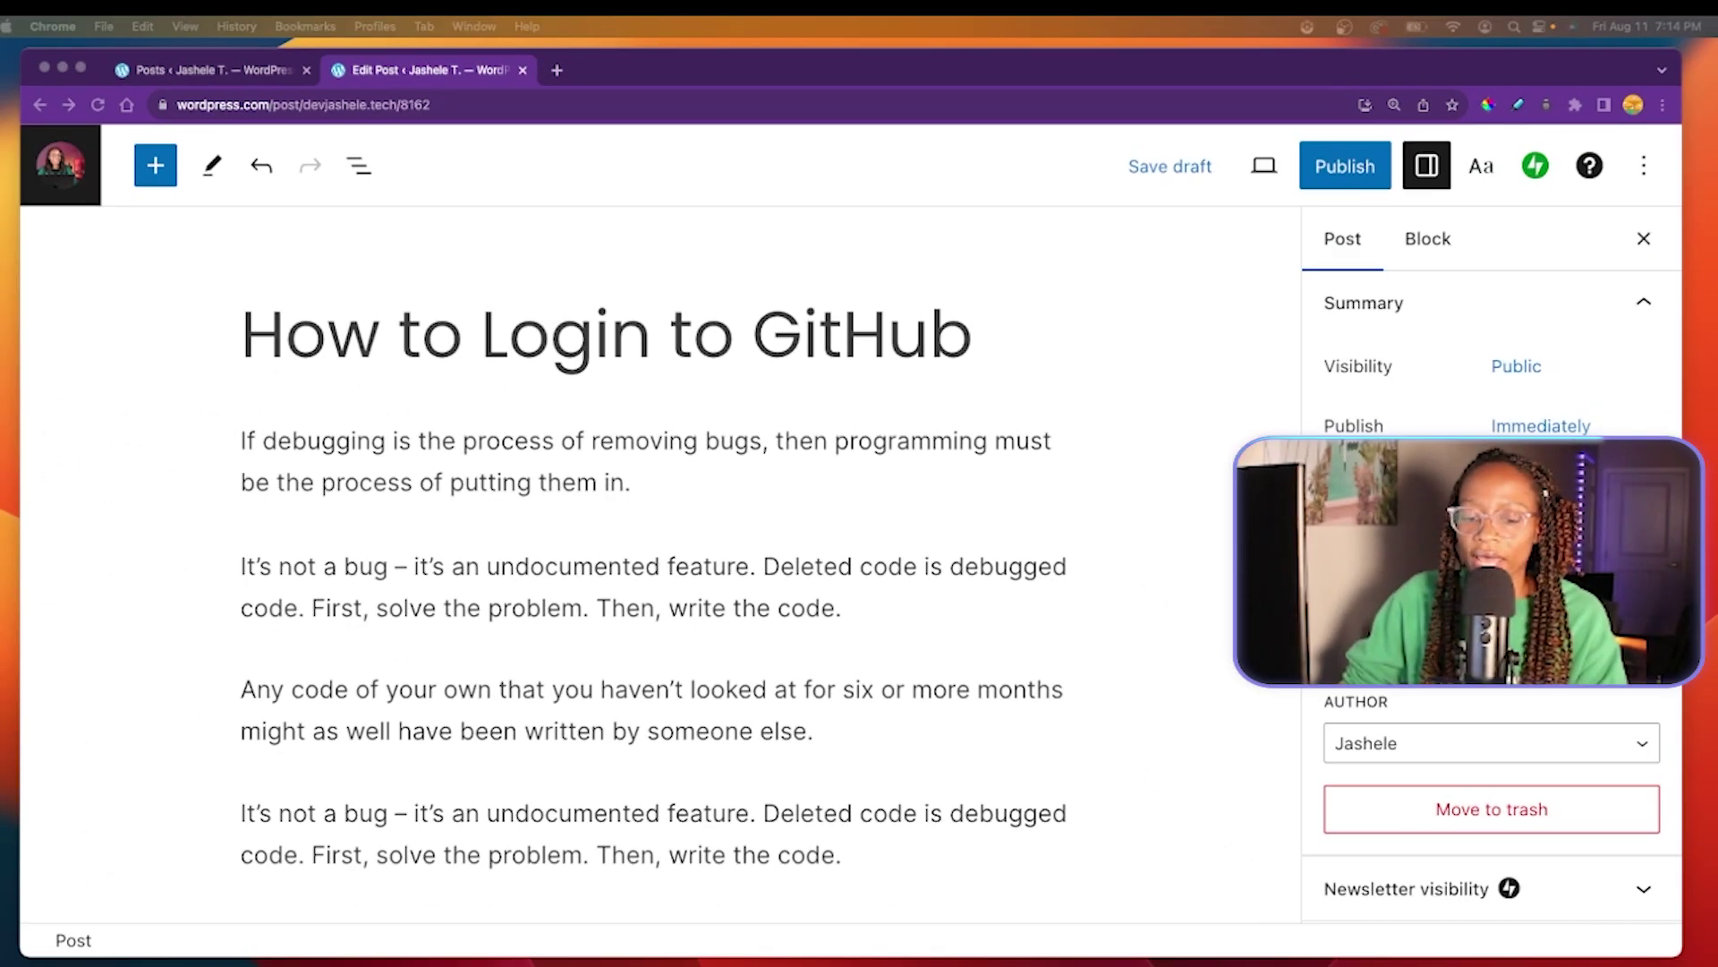
Step: Switch to the WordPress post editor and insert an Image block after the first paragraph of "How to Login to GitHub"
{"action": "left_click", "coordinate": [652, 481]}
{"action": "key", "text": "Return"}
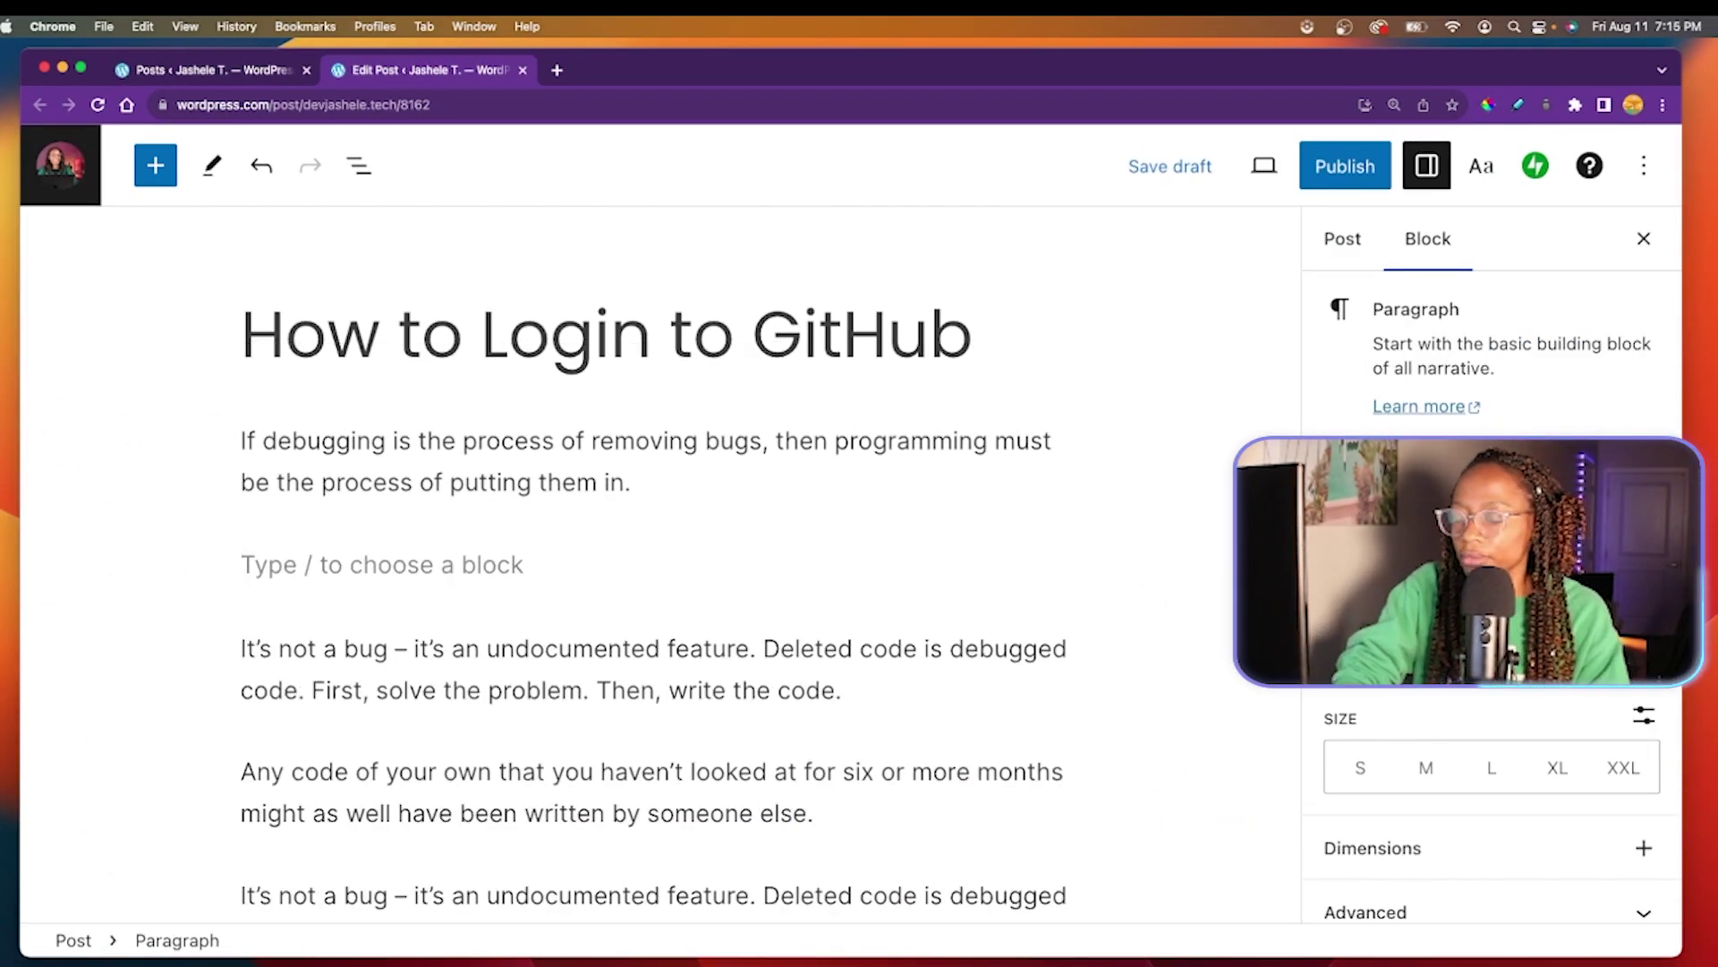
{"action": "type", "text": "/image"}
{"action": "key", "text": "Return"}
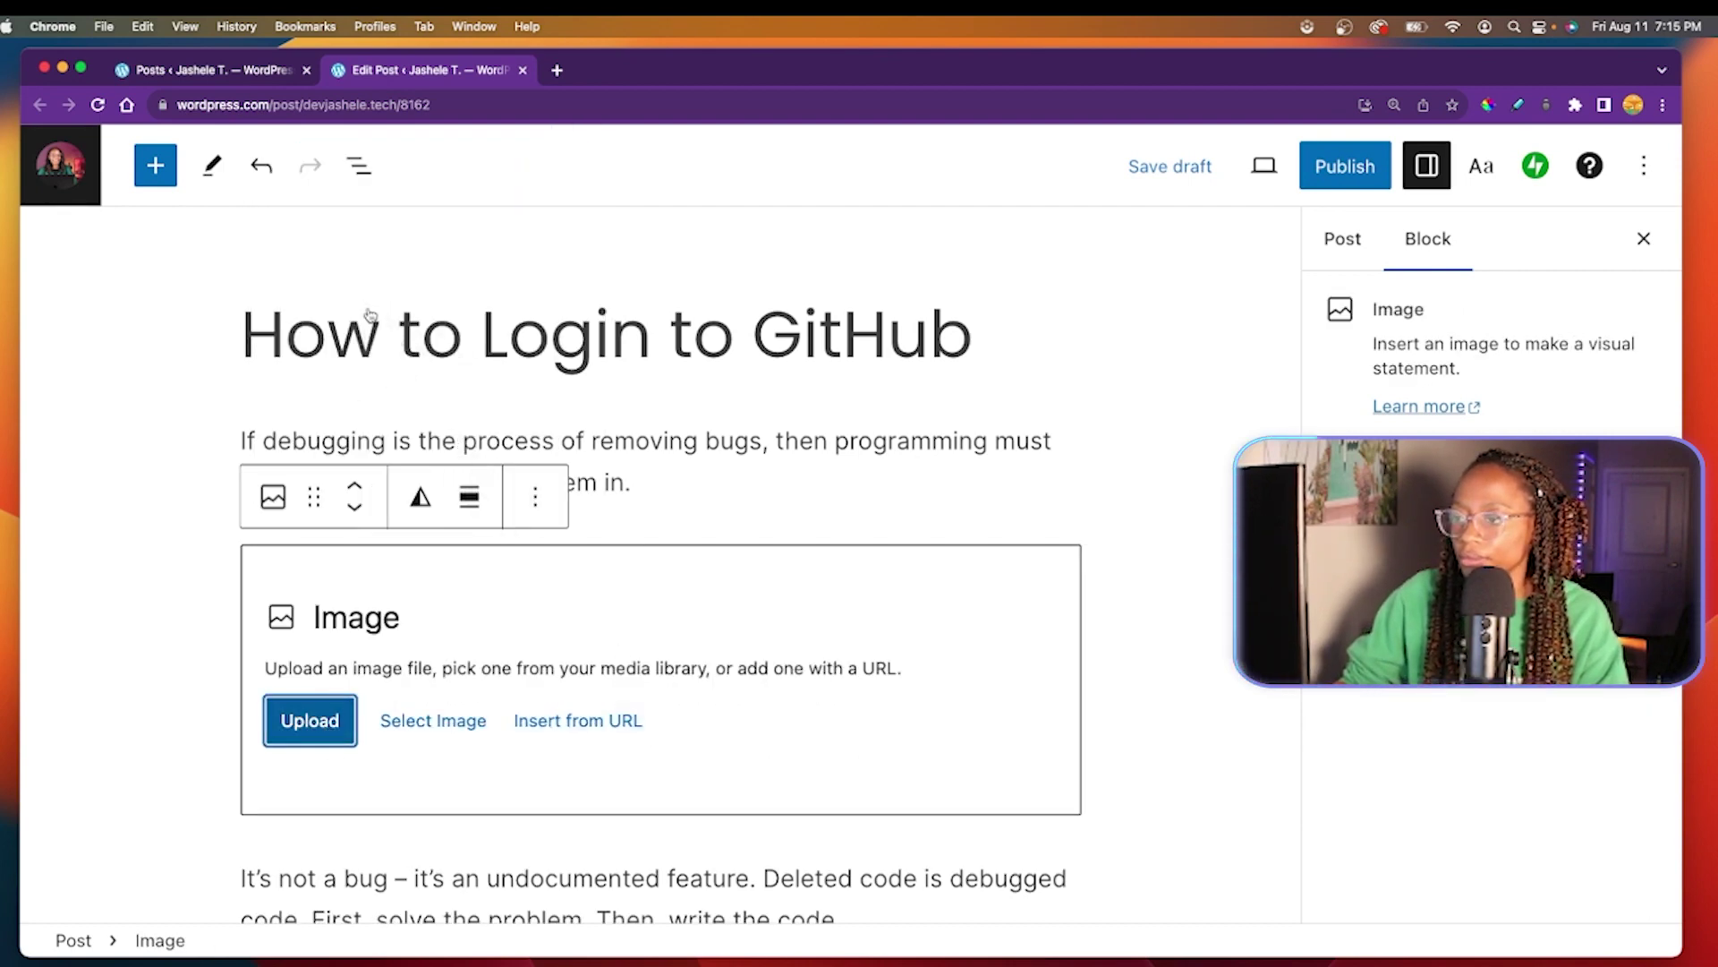
Step: Upload "Recording #58.gif" from the Desktop into the image block and review it in the desktop preview of the post
{"action": "key", "text": "Return"}
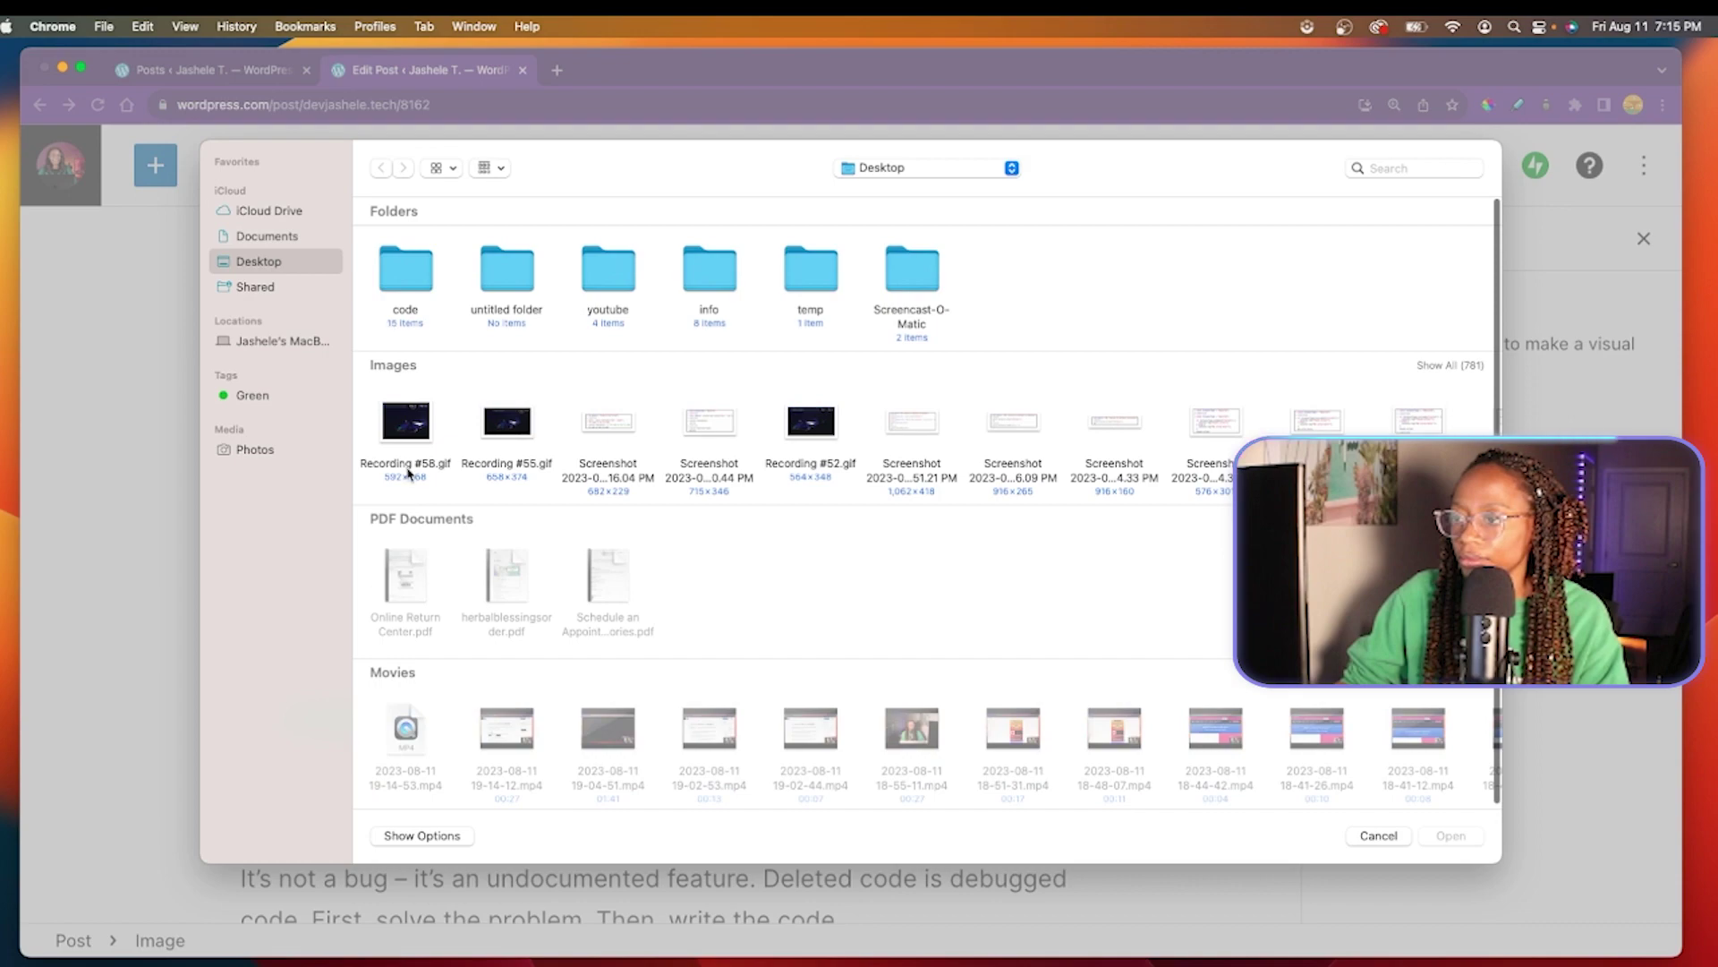
{"action": "left_click", "coordinate": [412, 467]}
{"action": "key", "text": "Return"}
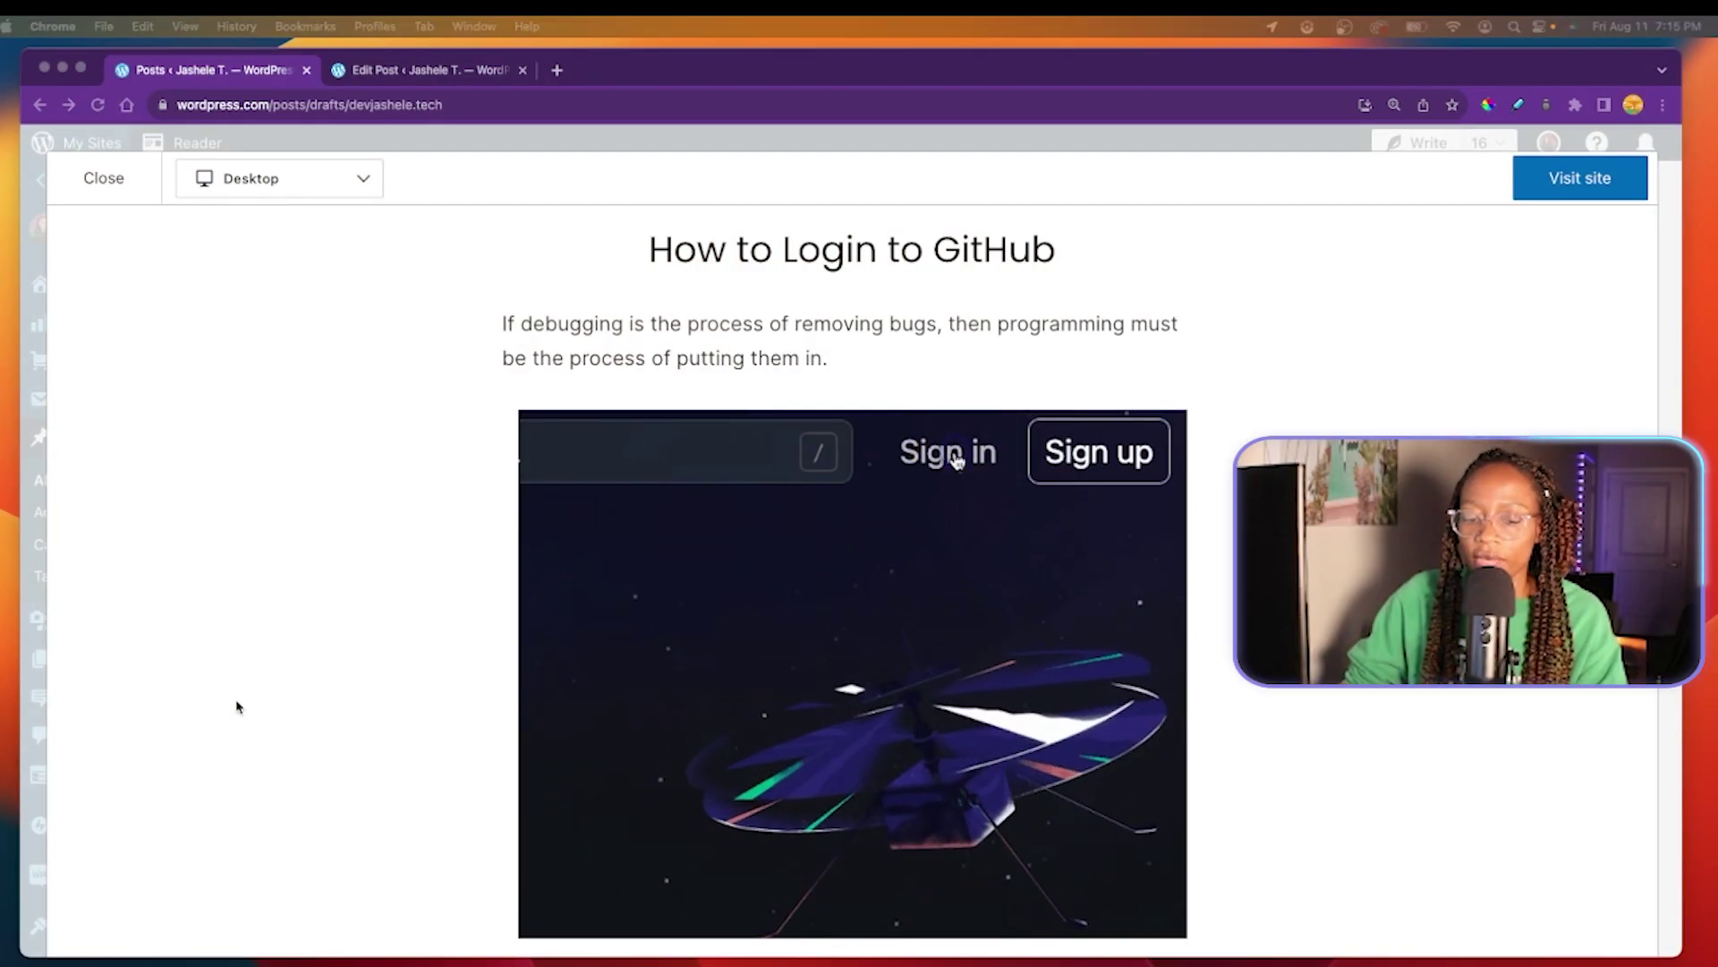
{"action": "scroll", "coordinate": [238, 751], "scroll_direction": "down", "scroll_amount": 2}
{"action": "scroll", "coordinate": [240, 752], "scroll_direction": "down", "scroll_amount": 6}
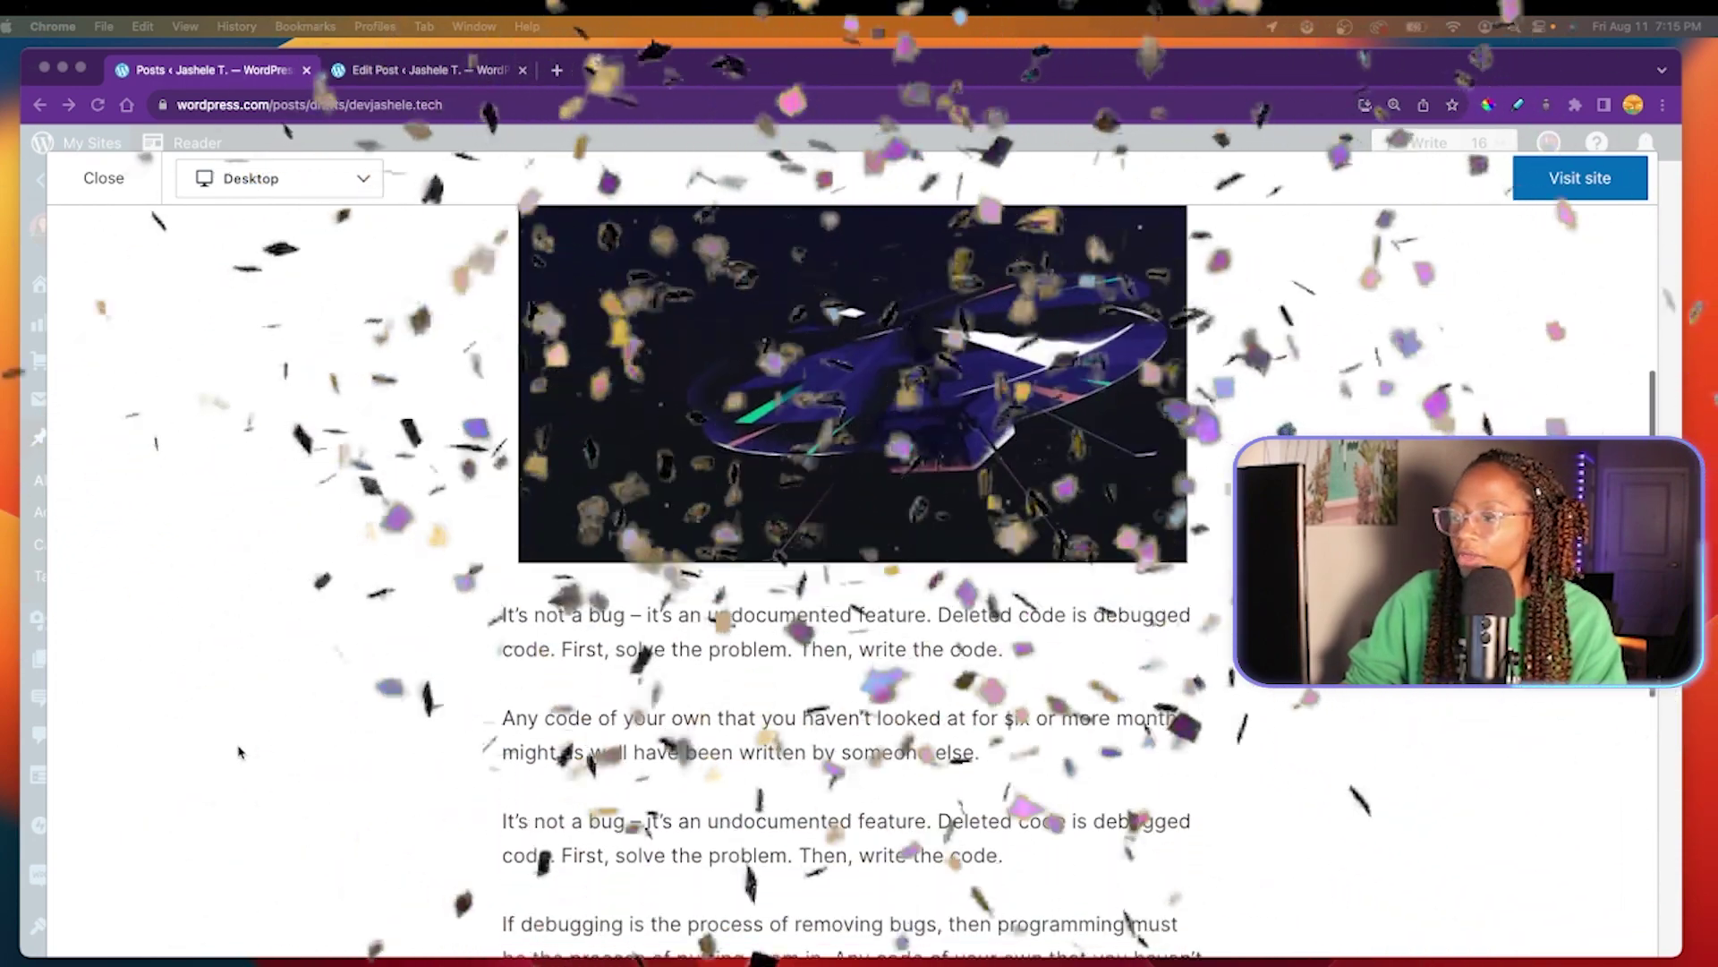
Step: Check the image and the surrounding paragraphs in the desktop preview of the post
{"action": "scroll", "coordinate": [240, 752], "scroll_direction": "up", "scroll_amount": 5}
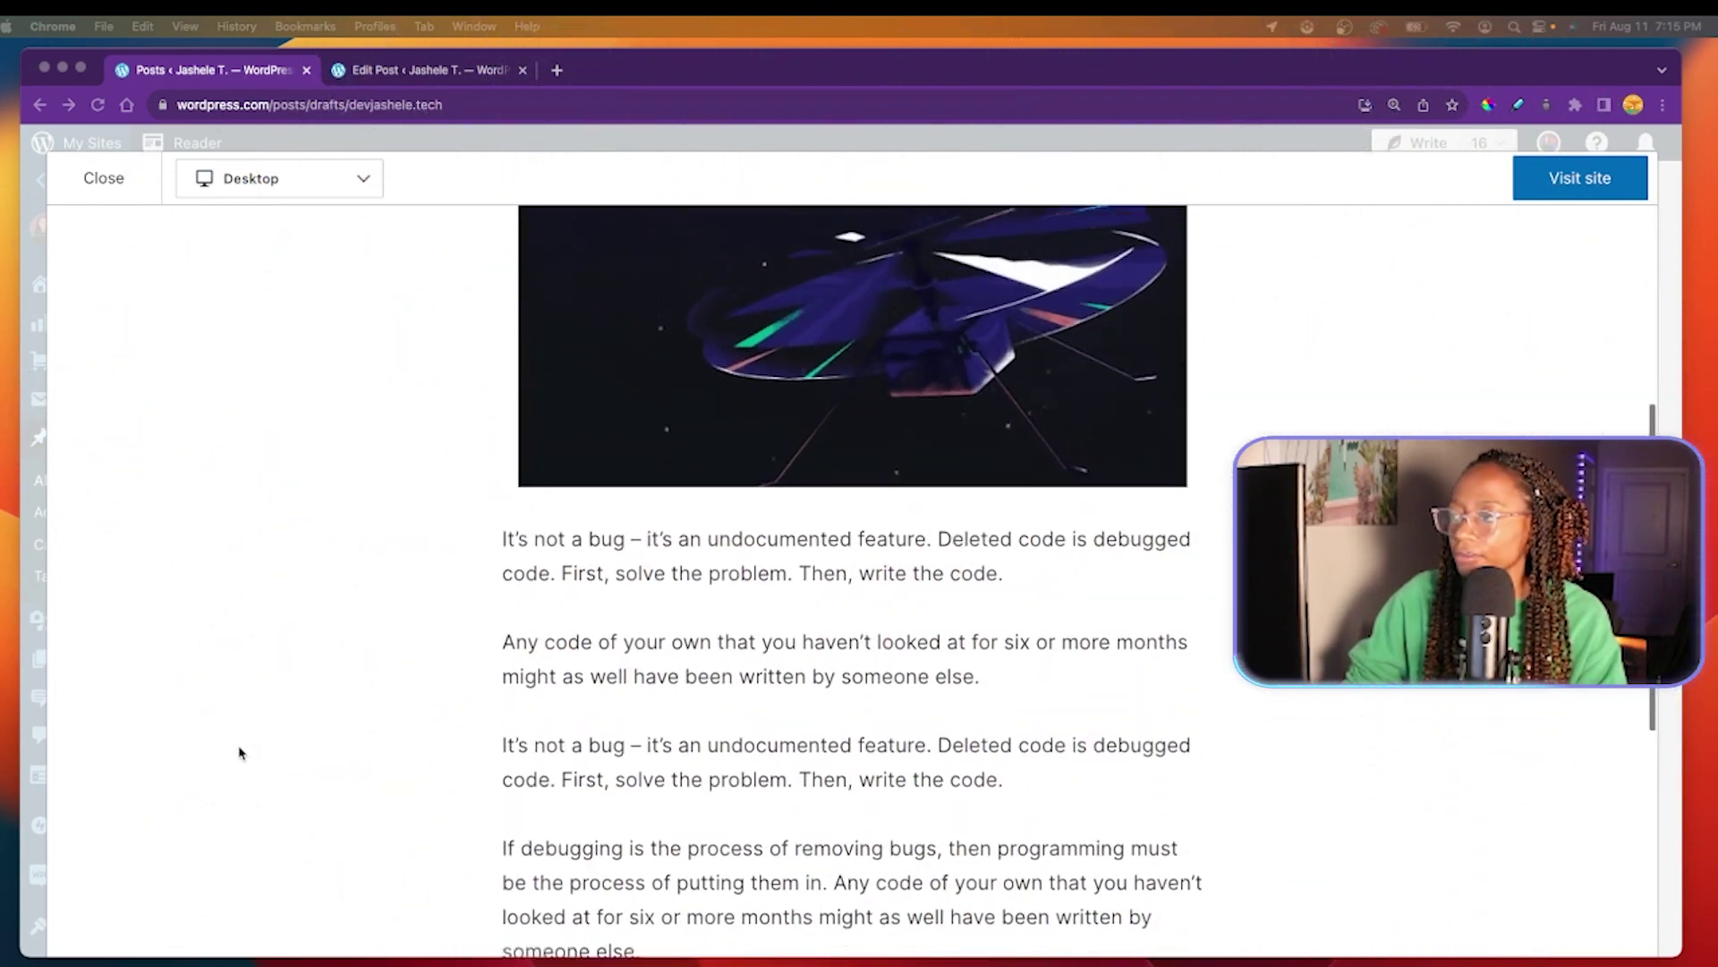
{"action": "scroll", "coordinate": [239, 752], "scroll_direction": "up", "scroll_amount": 3}
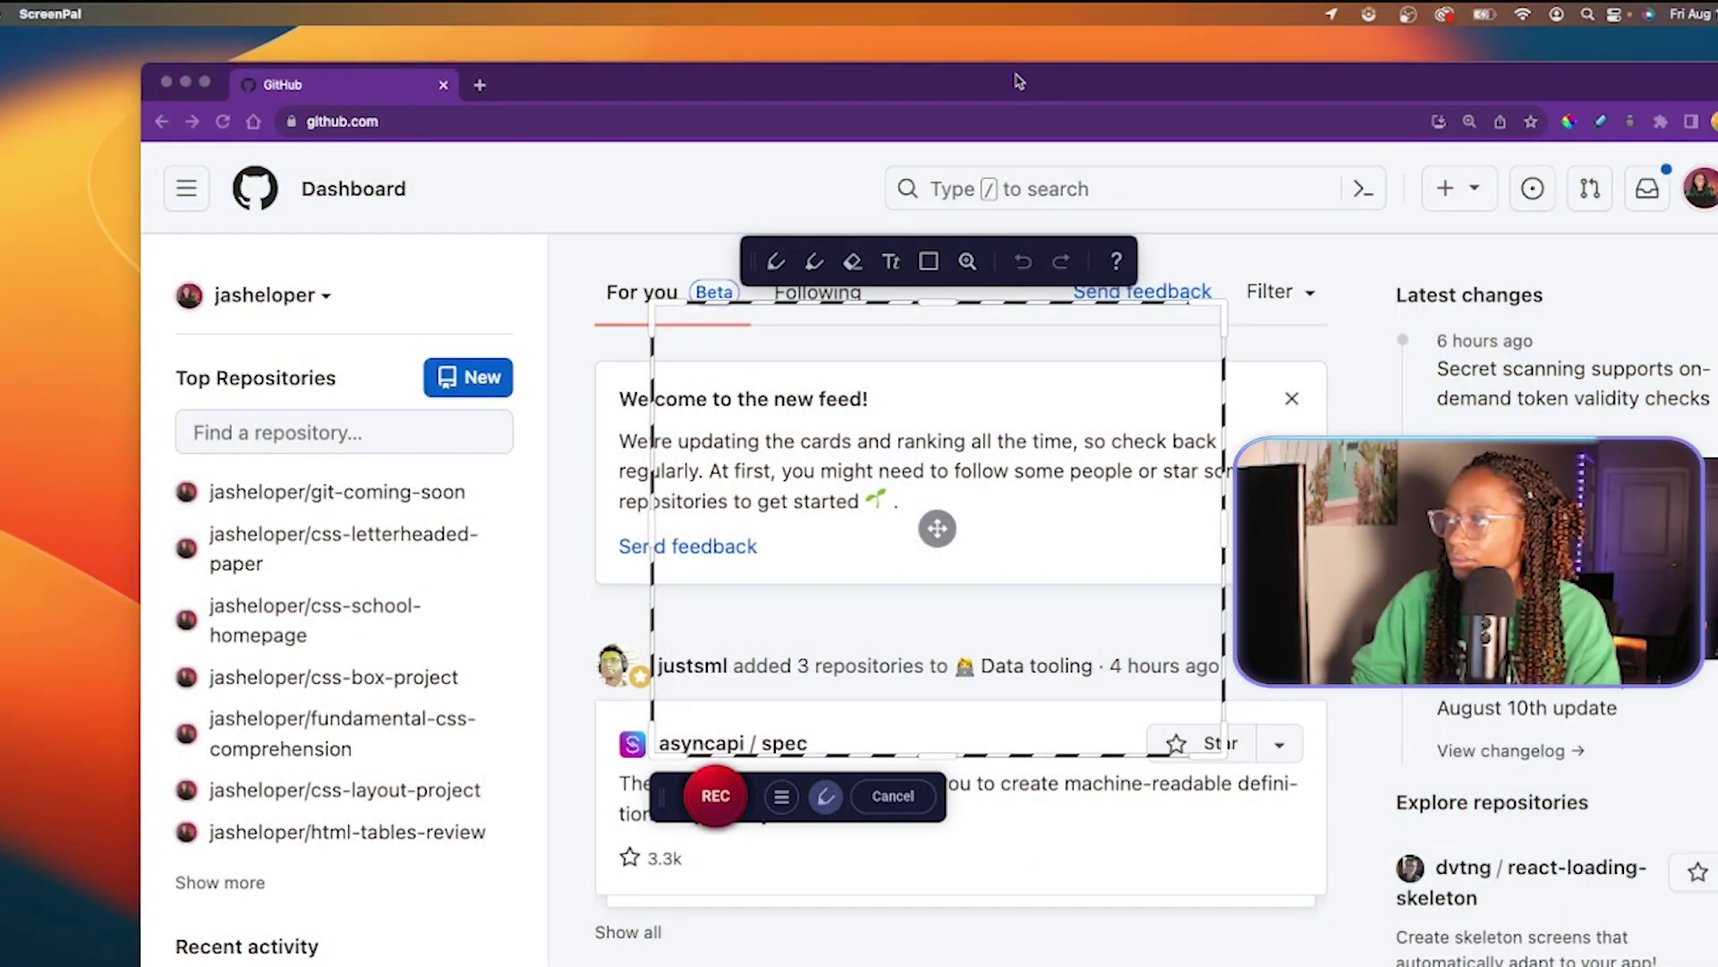
Step: Fit the ScreenPal recording frame around the GitHub dashboard page and start recording
{"action": "left_click_drag", "start_coordinate": [934, 529], "coordinate": [1391, 368]}
{"action": "left_click_drag", "start_coordinate": [1107, 590], "coordinate": [59, 965]}
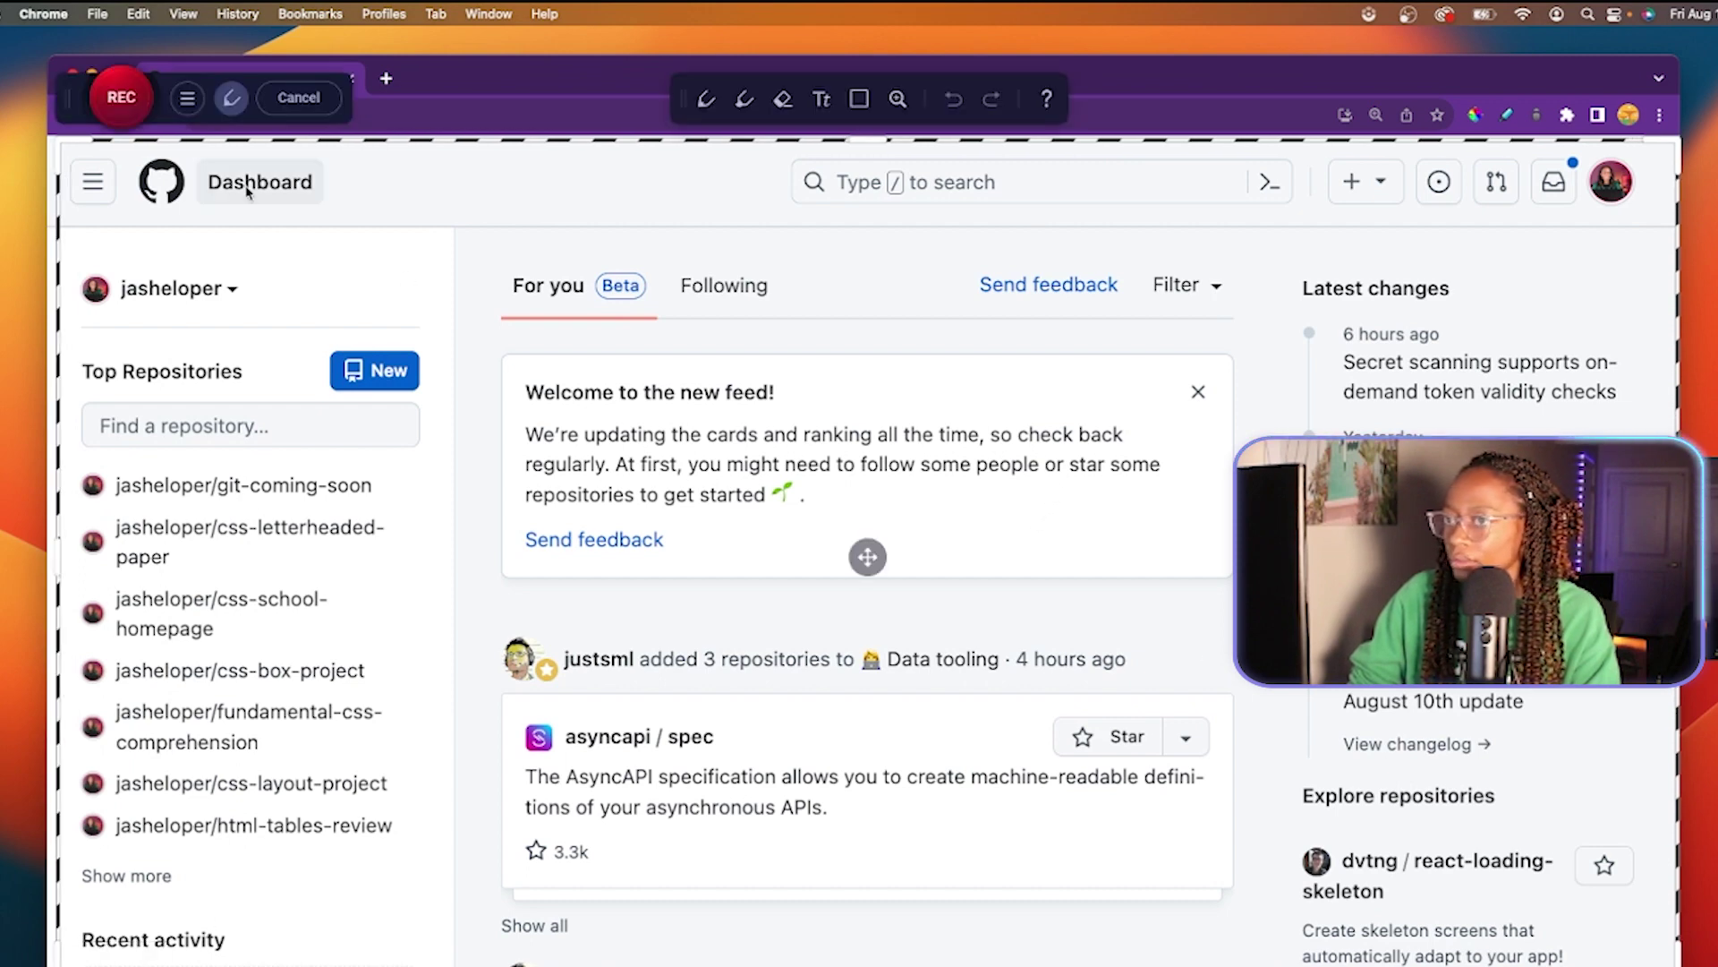
{"action": "left_click", "coordinate": [119, 96]}
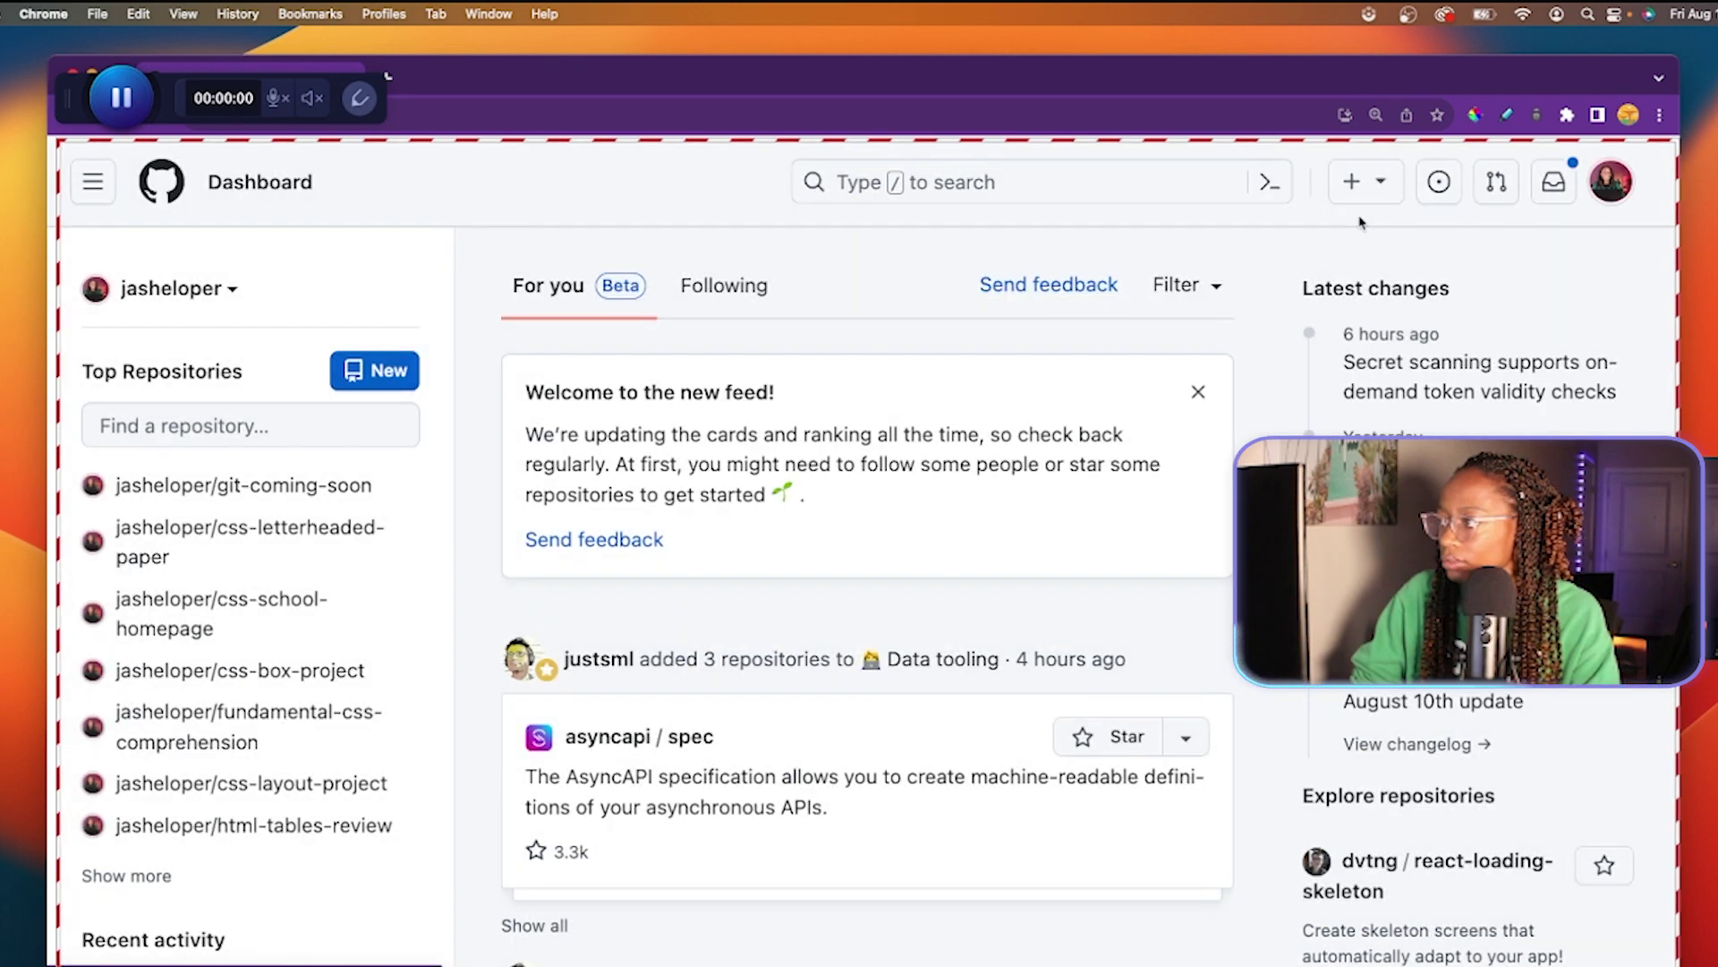
Step: Fill in GitHub's new repository form with the name repo123, the description "test repo" and a README file
{"action": "left_click", "coordinate": [1383, 182]}
{"action": "left_click", "coordinate": [1335, 239]}
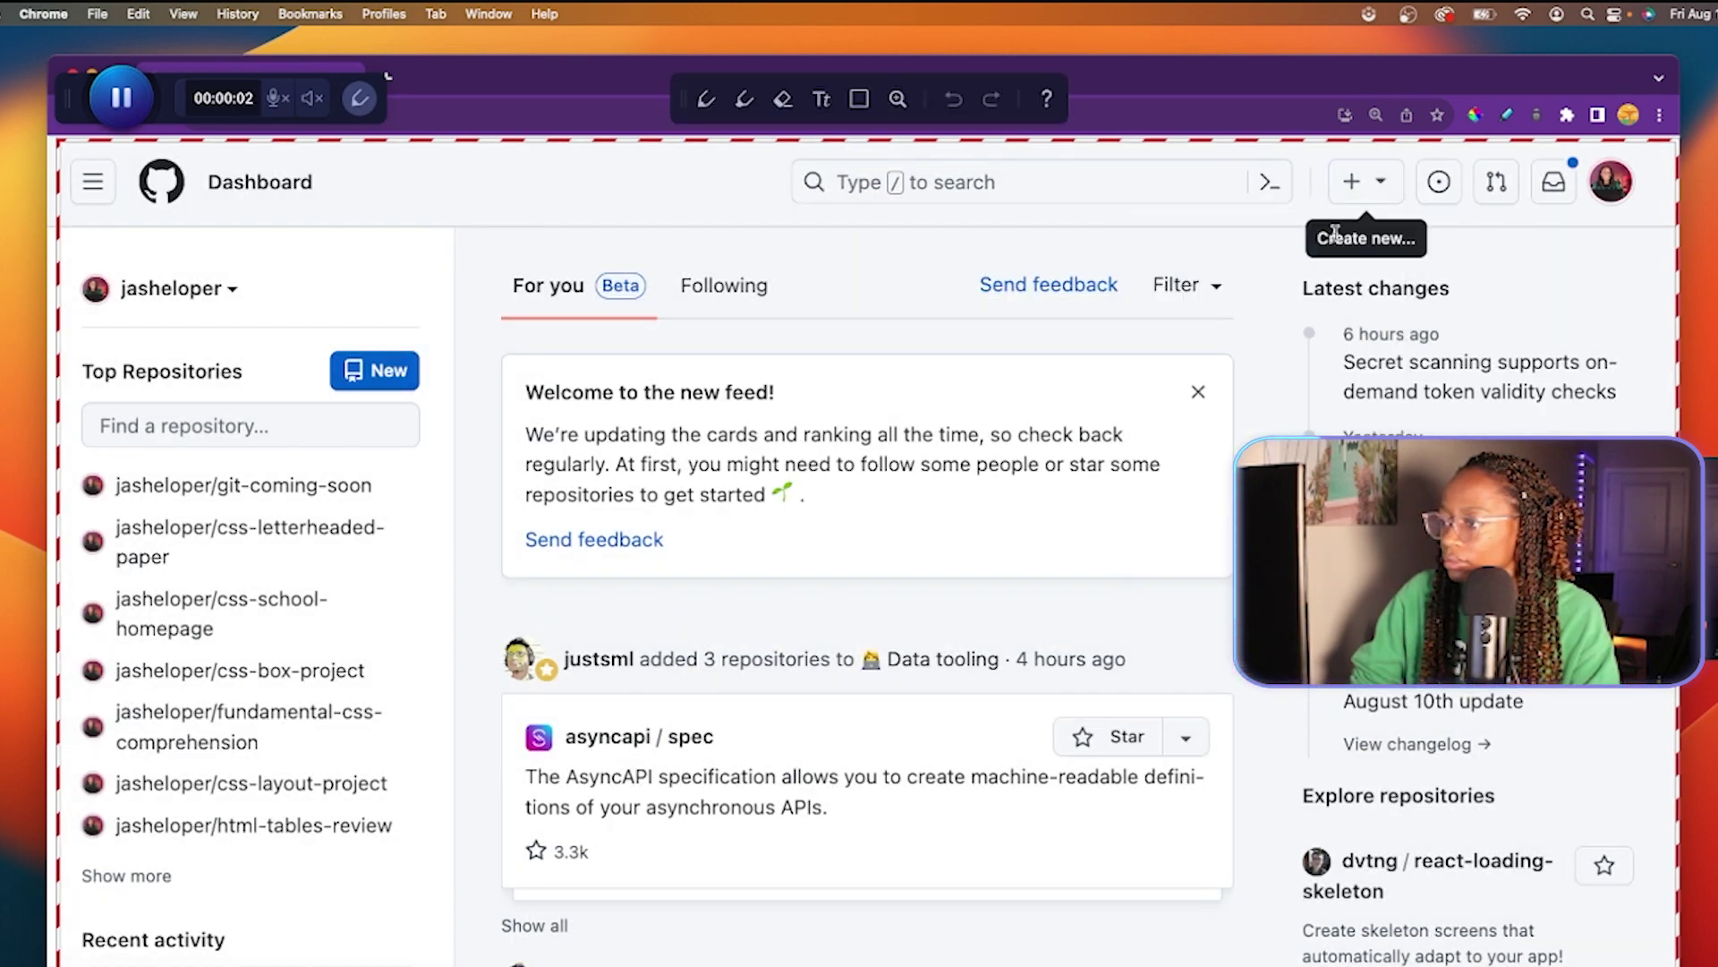
{"action": "type", "text": "rep"}
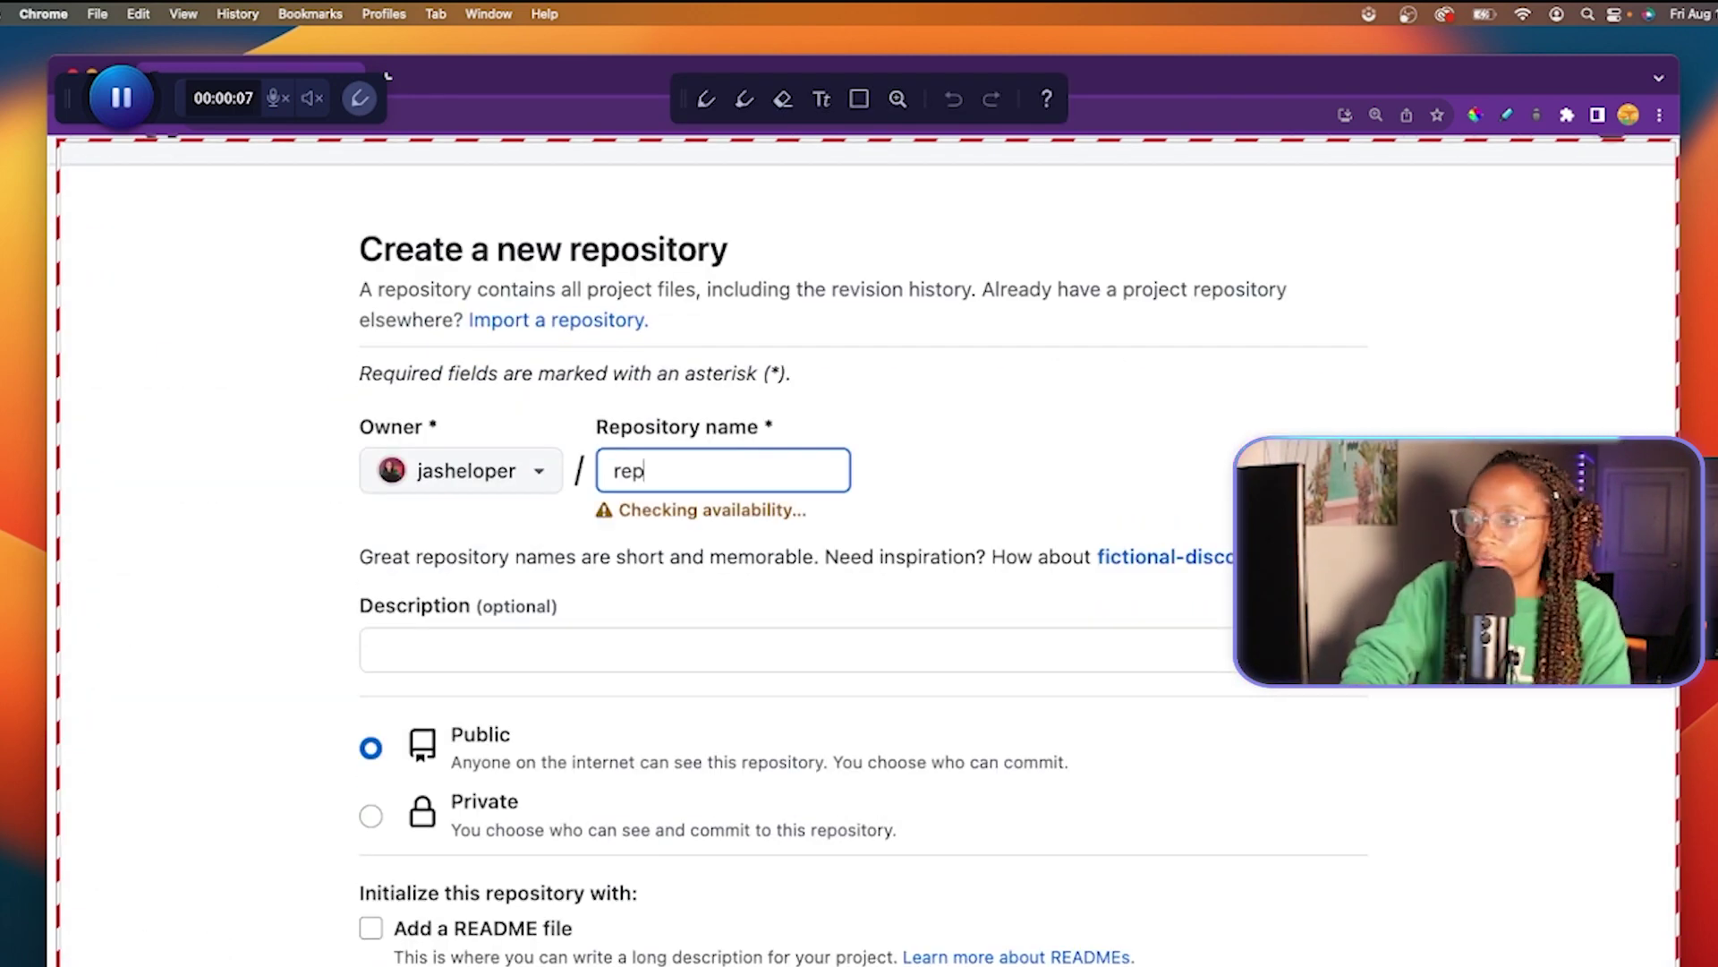
{"action": "left_click", "coordinate": [376, 649]}
{"action": "type", "text": "test repo"}
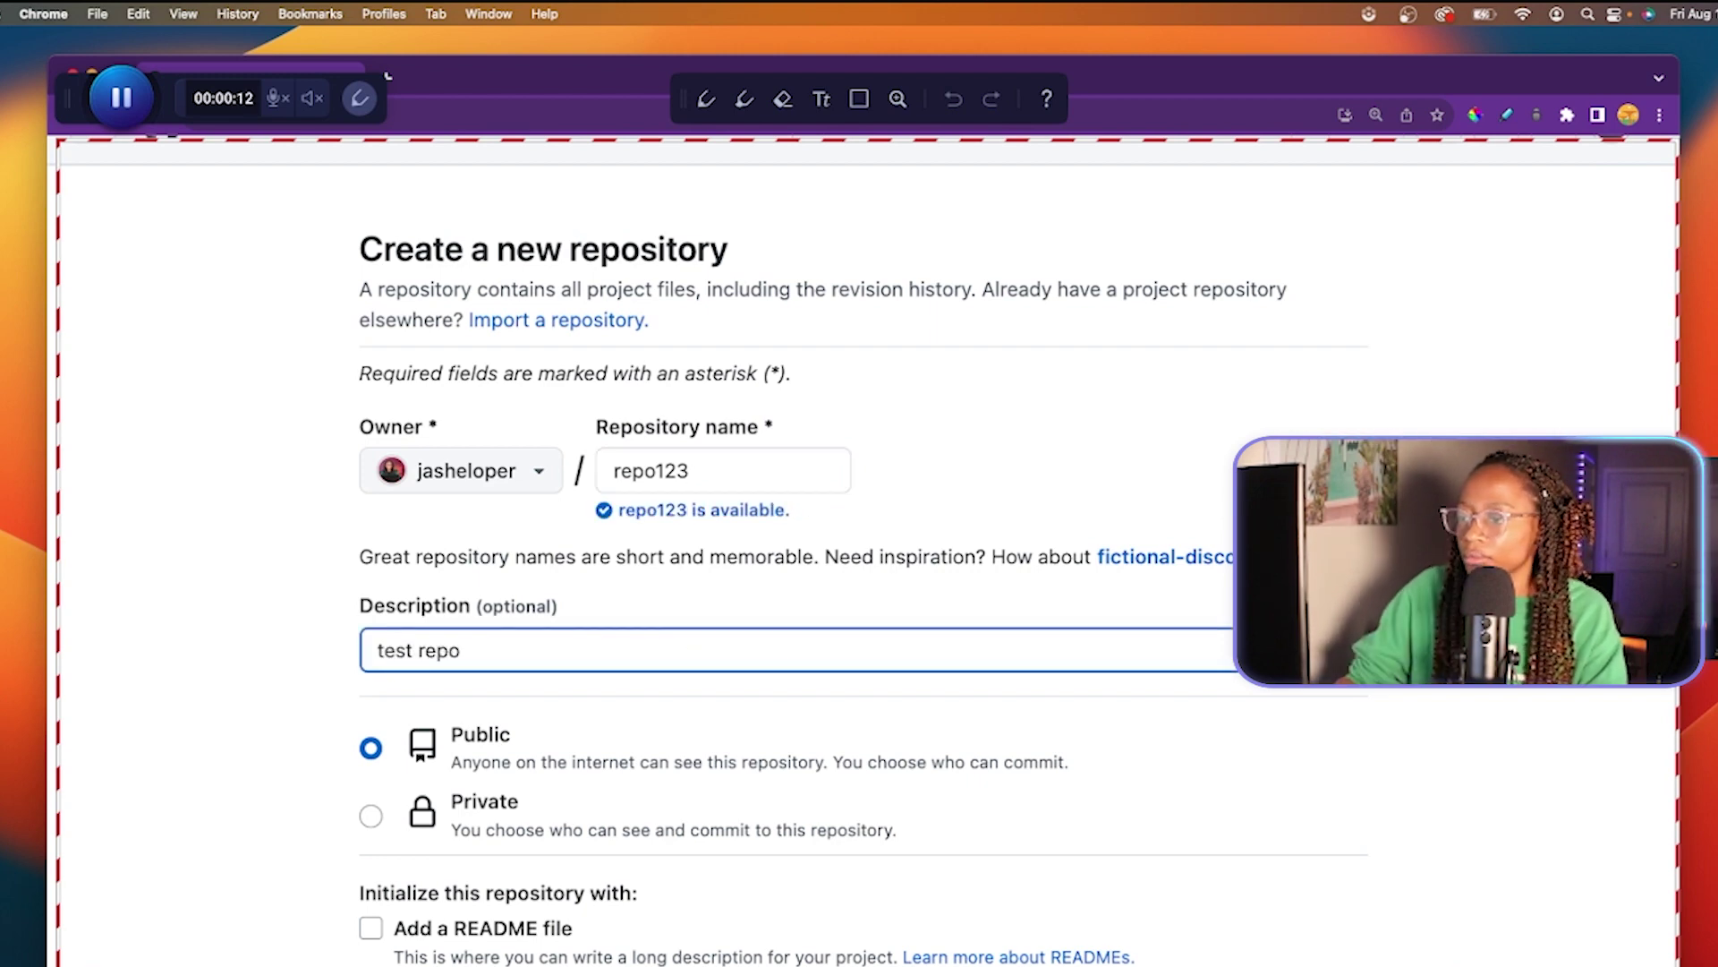
{"action": "scroll", "coordinate": [344, 768], "scroll_direction": "down", "scroll_amount": 3}
{"action": "left_click", "coordinate": [369, 763]}
{"action": "scroll", "coordinate": [343, 768], "scroll_direction": "down", "scroll_amount": 6}
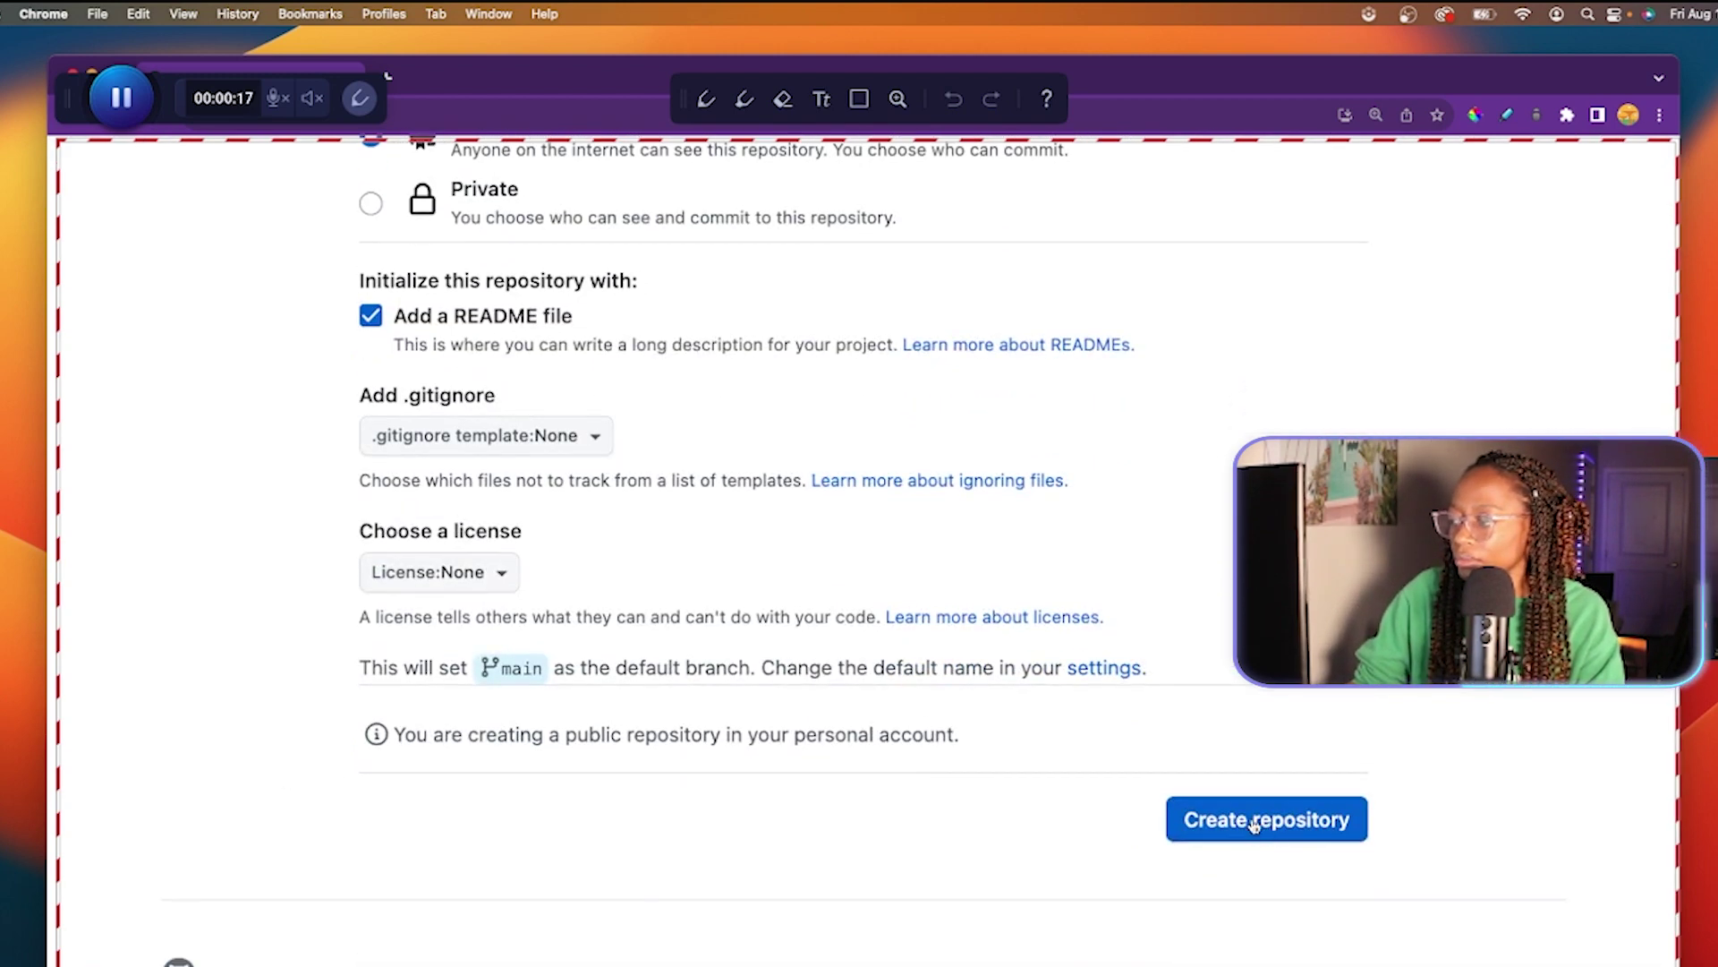
Step: Pause the recording, finish it and open it in the ScreenPal video editor
{"action": "left_click", "coordinate": [106, 105]}
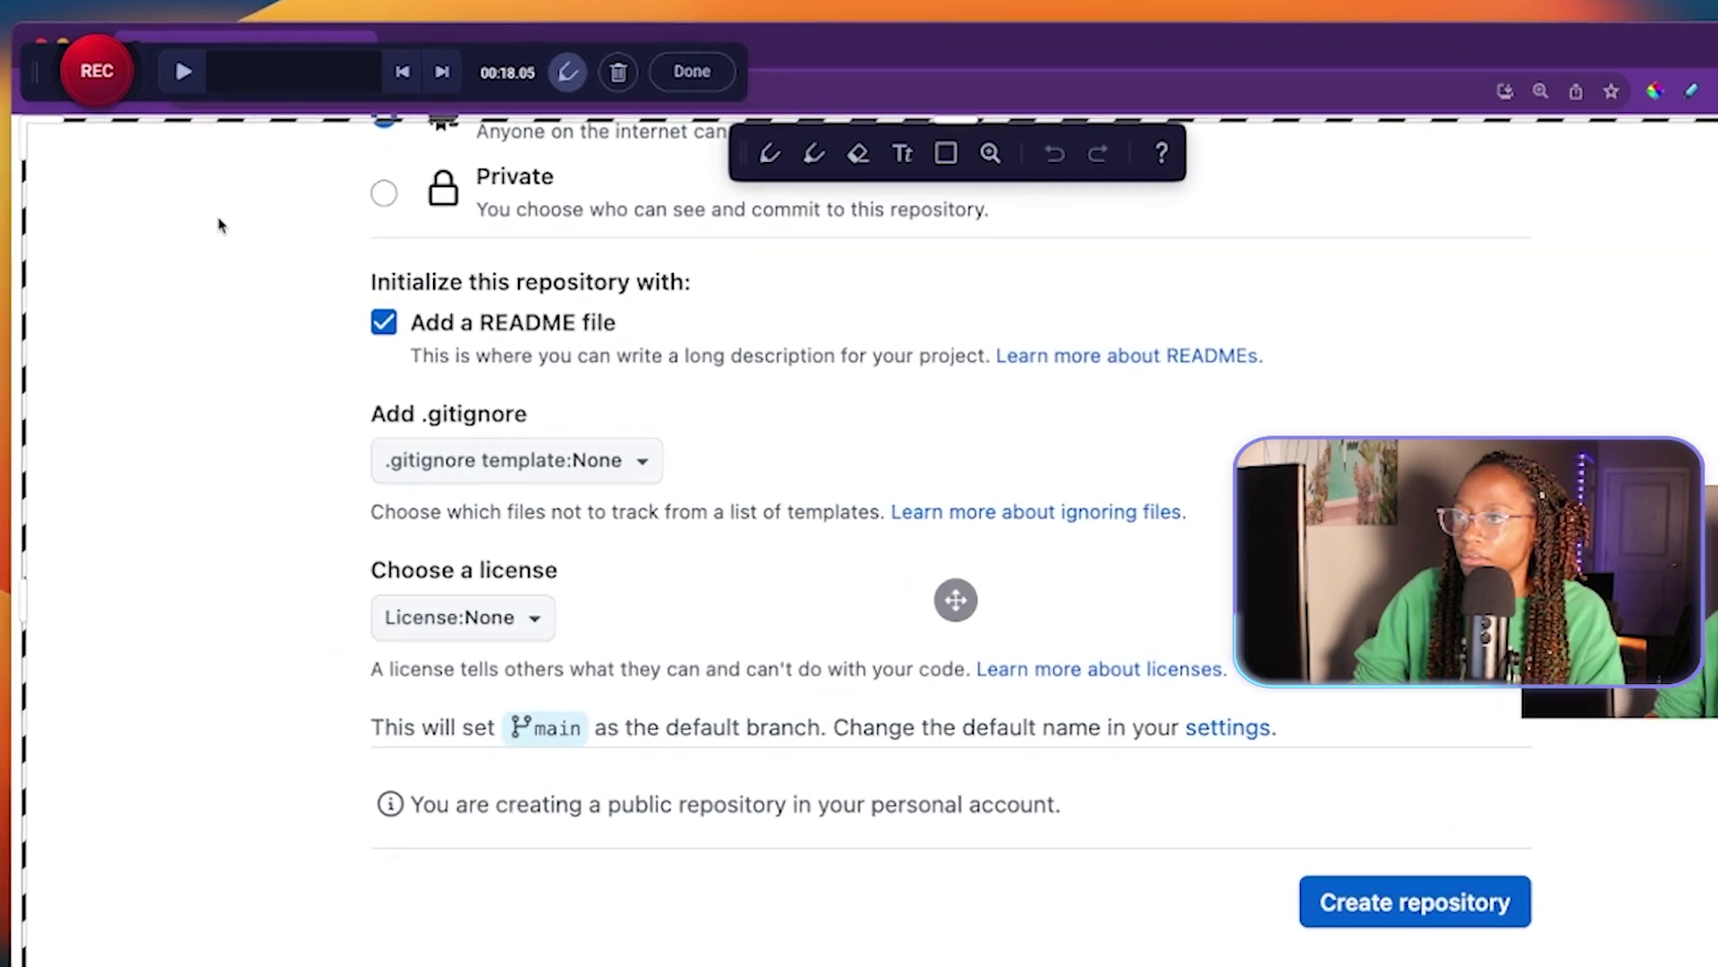
{"action": "left_click", "coordinate": [729, 50]}
{"action": "left_click", "coordinate": [631, 376]}
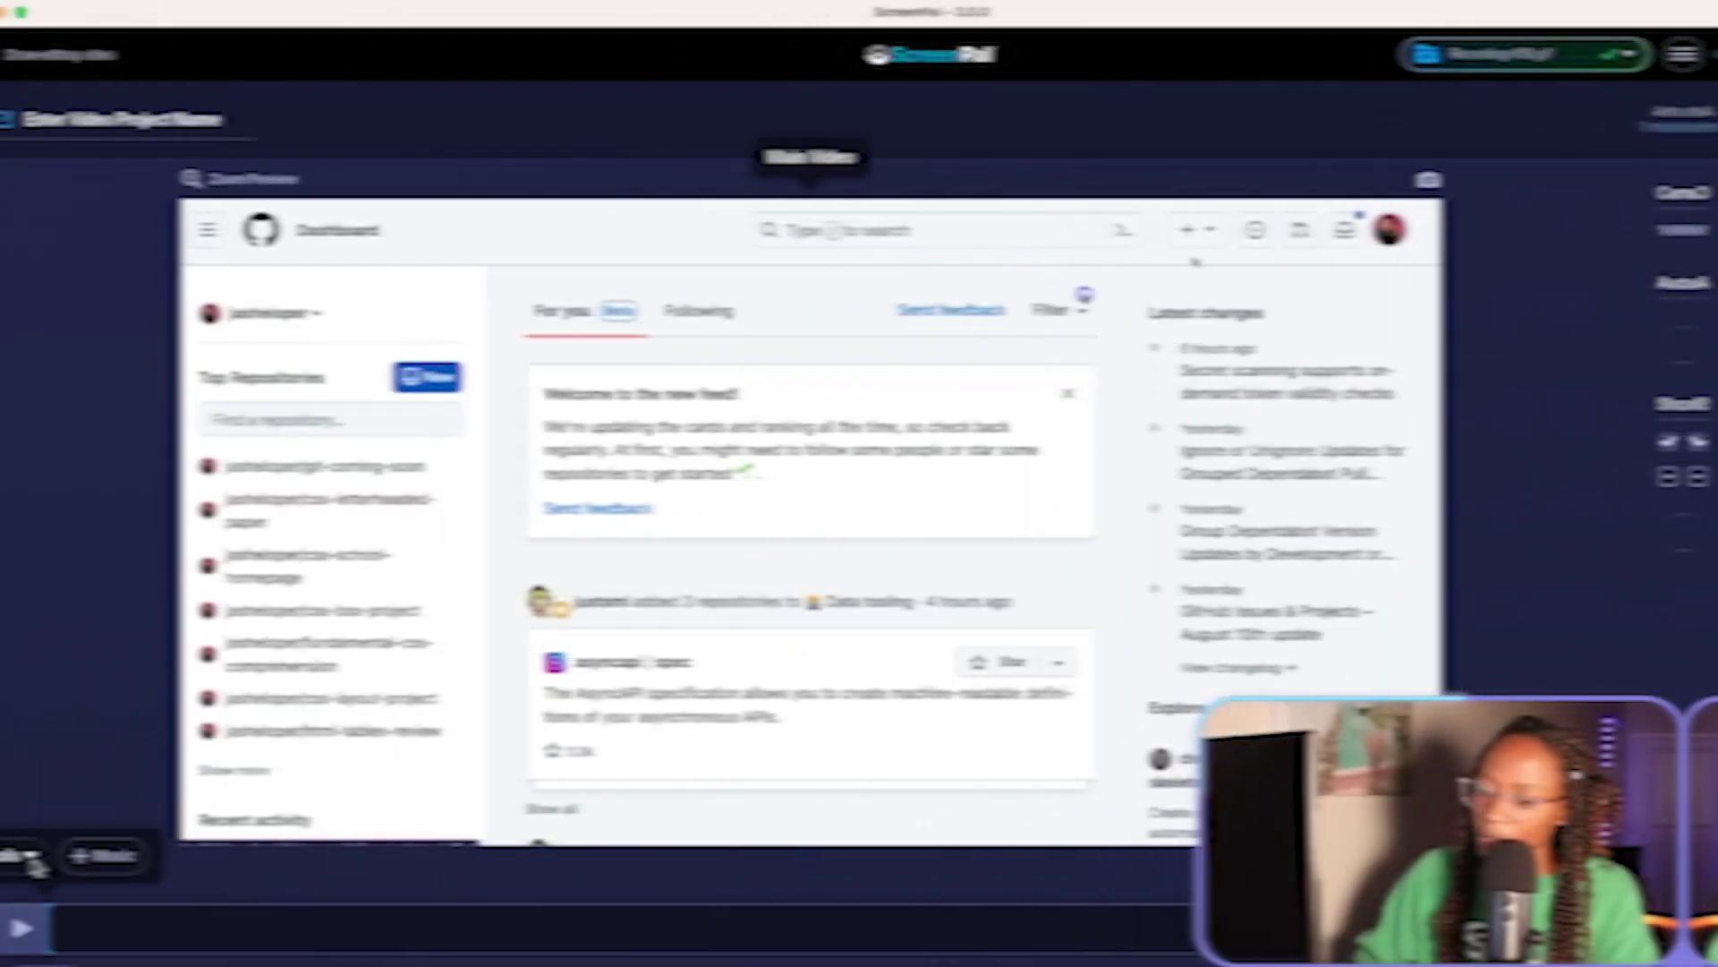
Step: Browse the editing tools, including the Overlay and Sound options
{"action": "left_click", "coordinate": [68, 807]}
{"action": "left_click", "coordinate": [69, 860]}
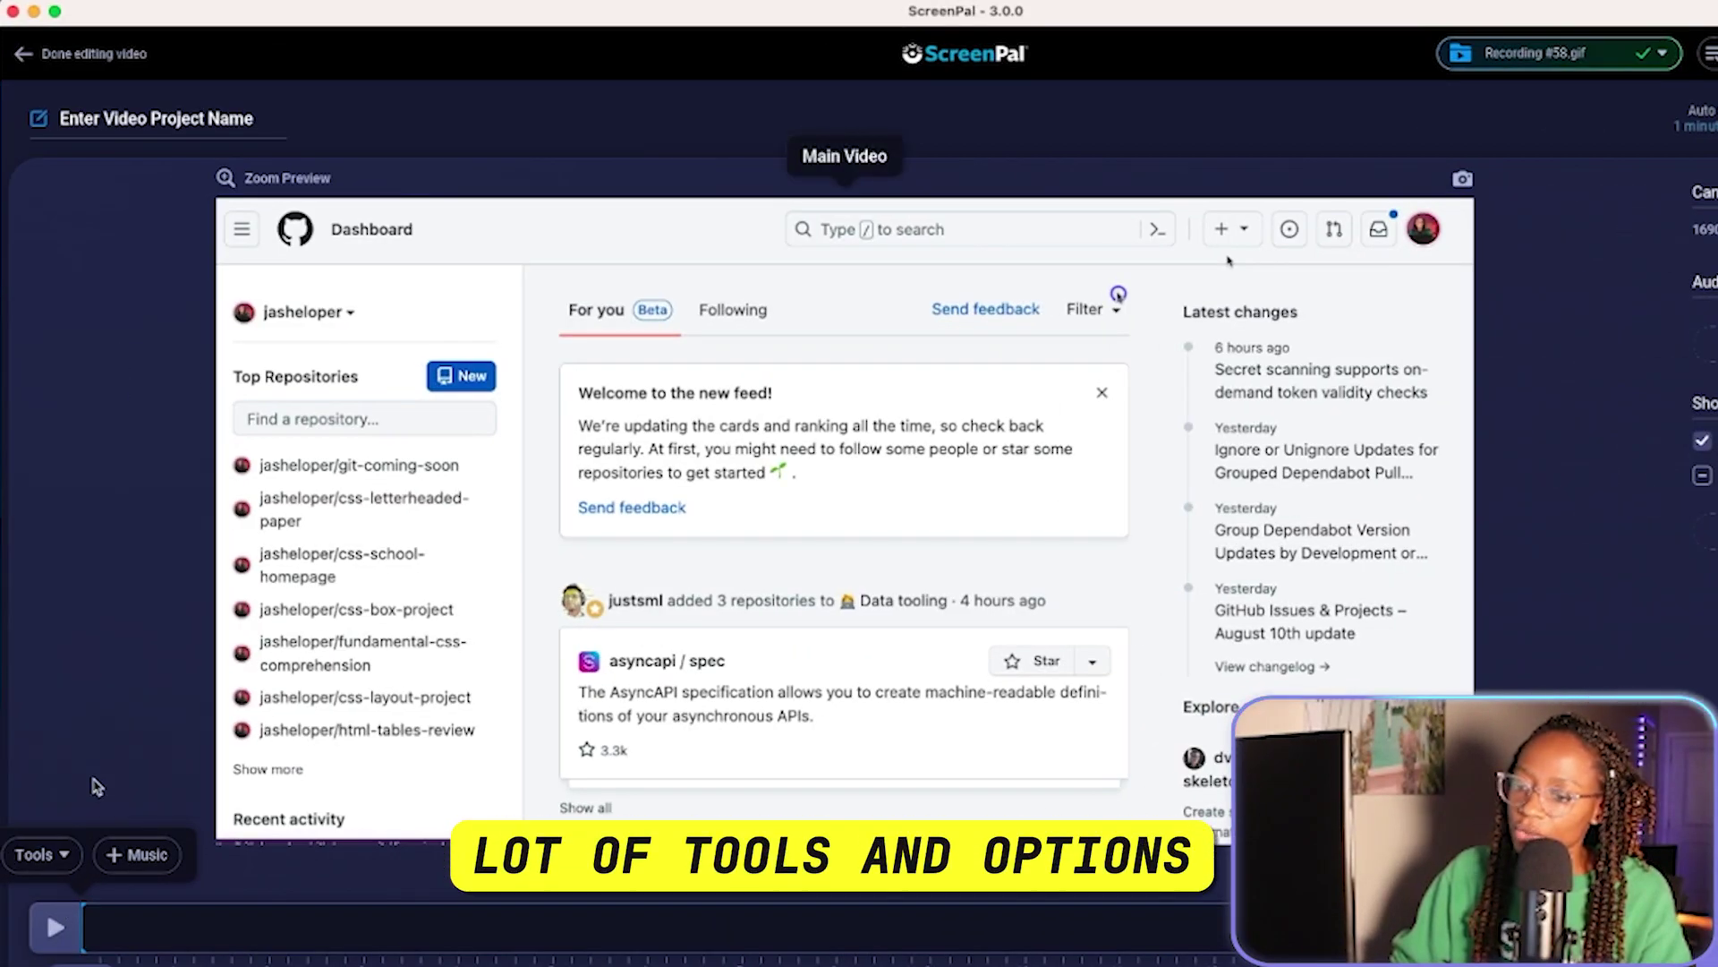
{"action": "left_click", "coordinate": [68, 857]}
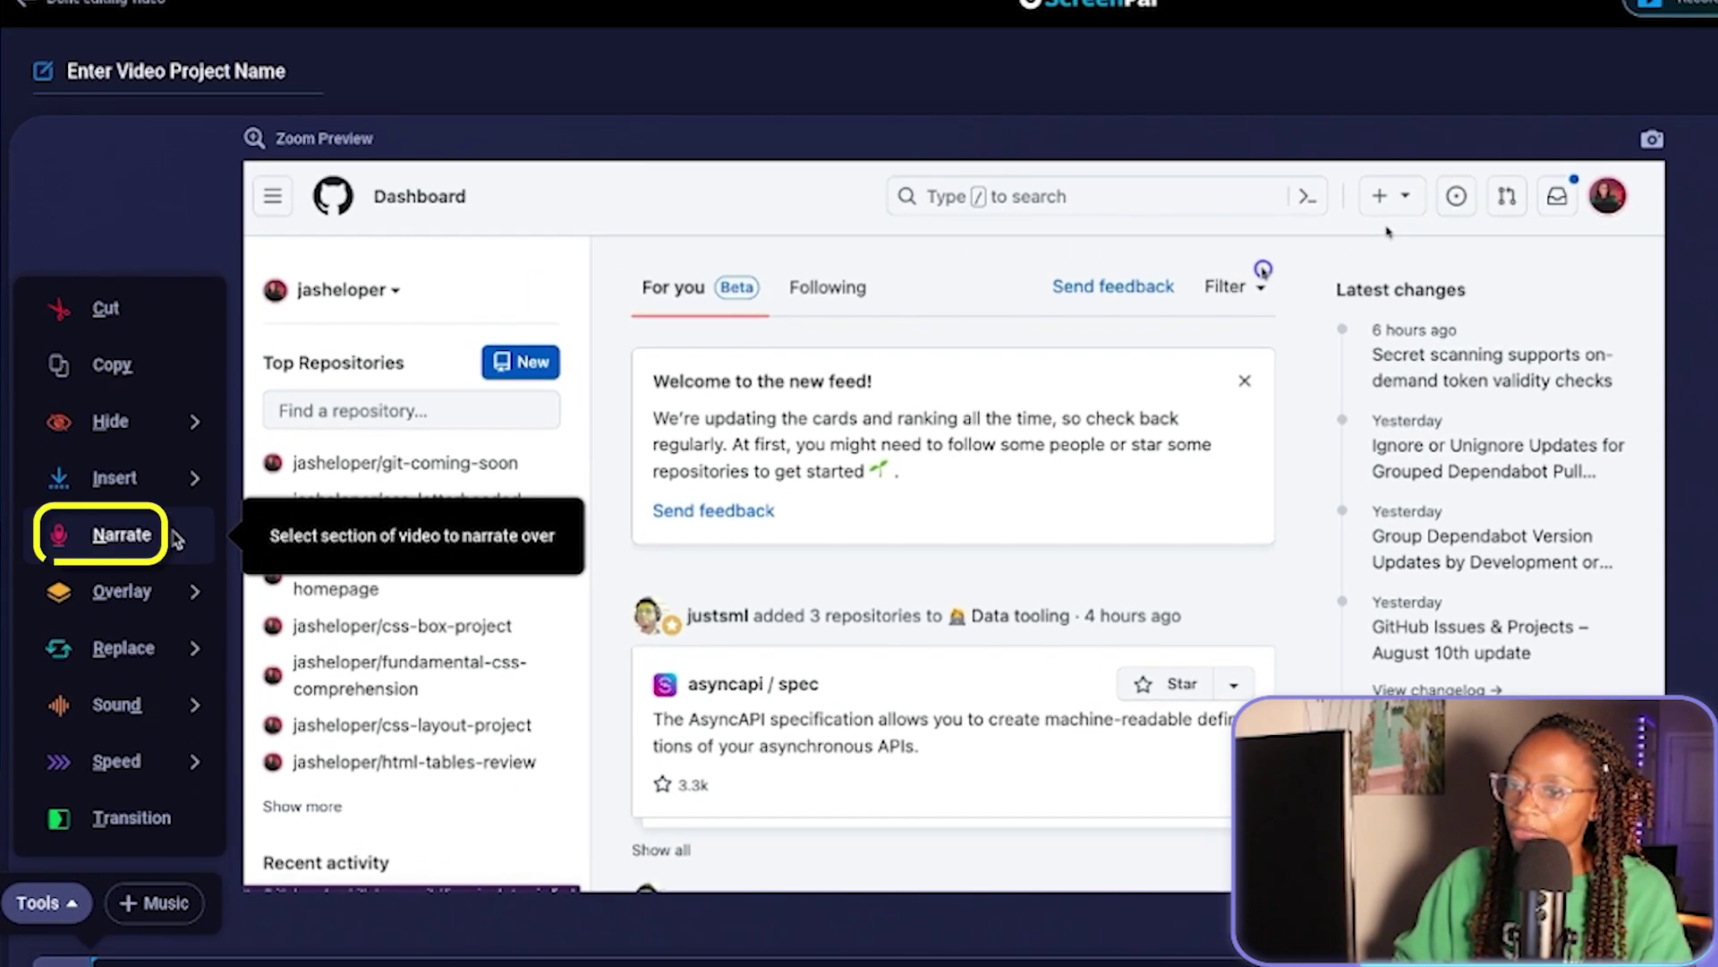
{"action": "left_click", "coordinate": [141, 598]}
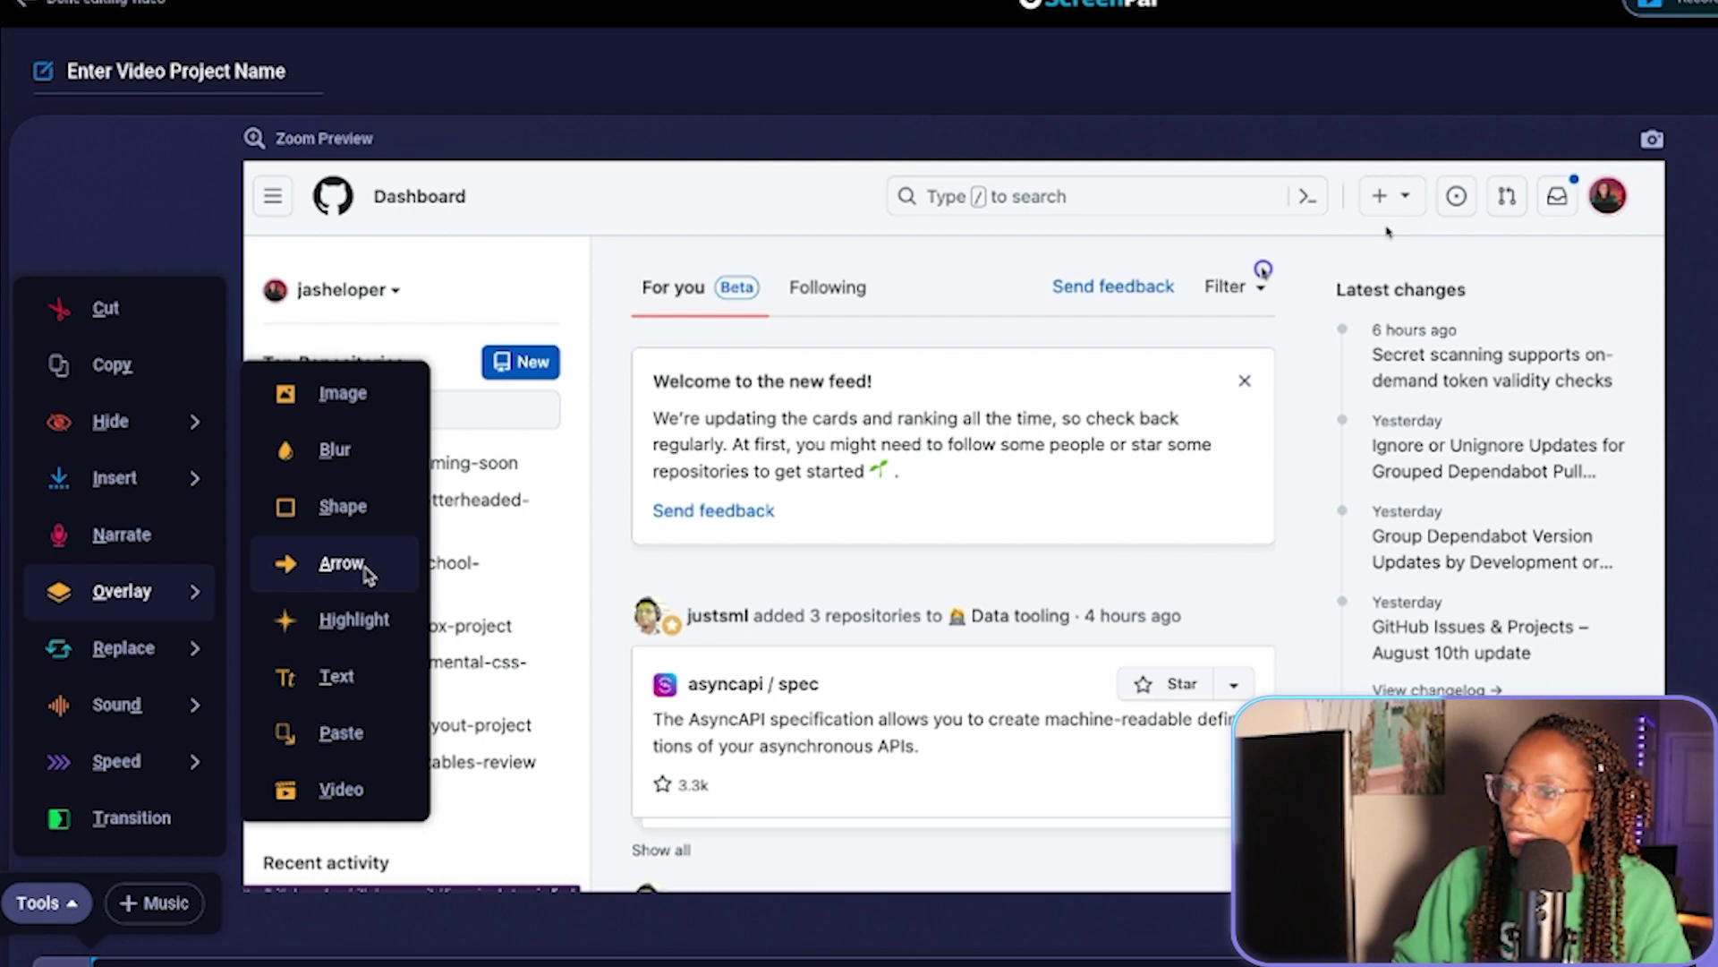
{"action": "left_click", "coordinate": [70, 720]}
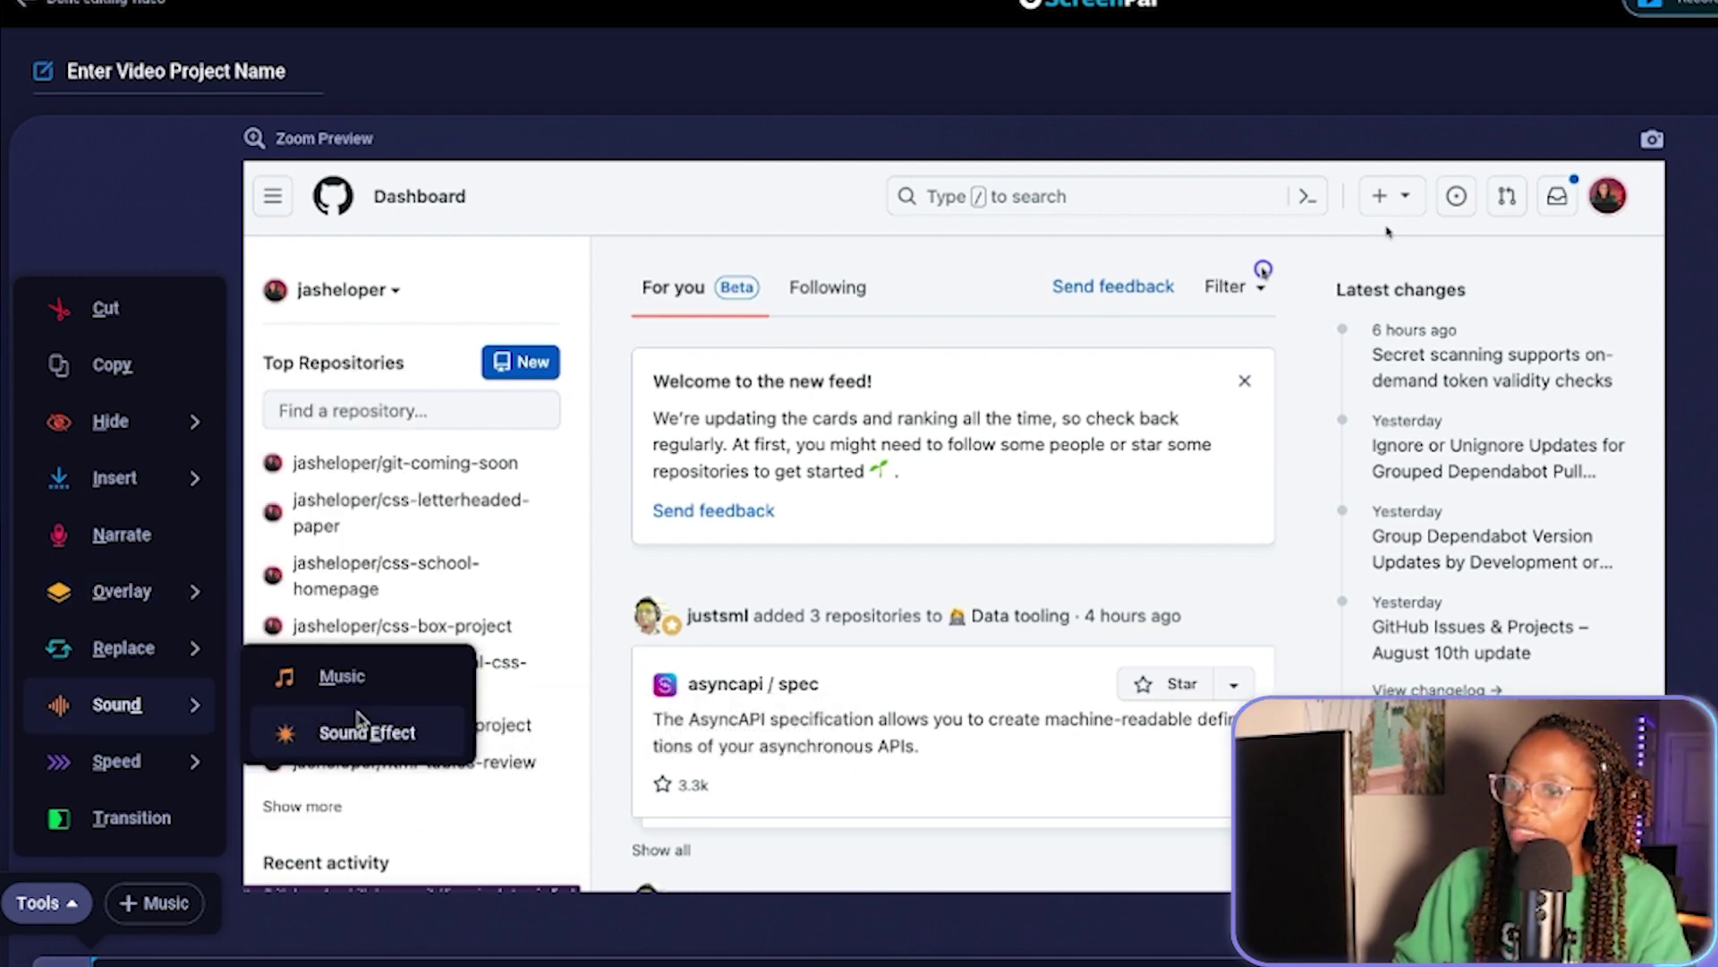
{"action": "left_click", "coordinate": [170, 252]}
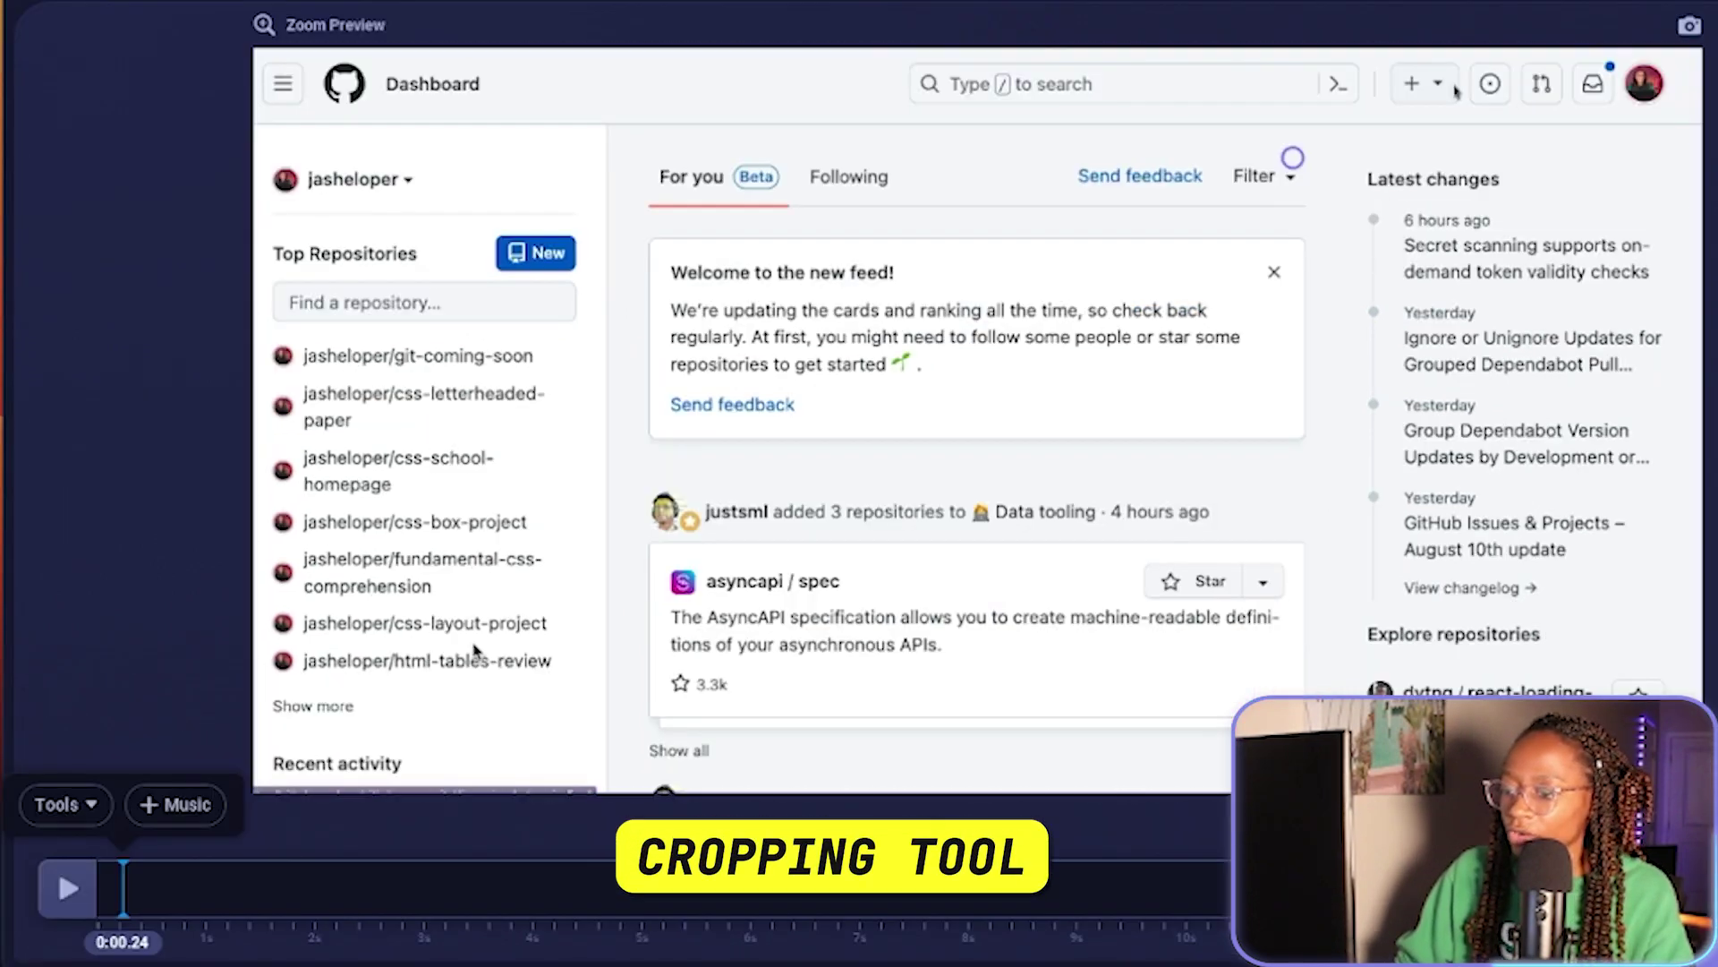
Step: Try to add a transition on the main video starting at 0:00.56 and ending at 0:01.96
{"action": "left_click", "coordinate": [475, 651]}
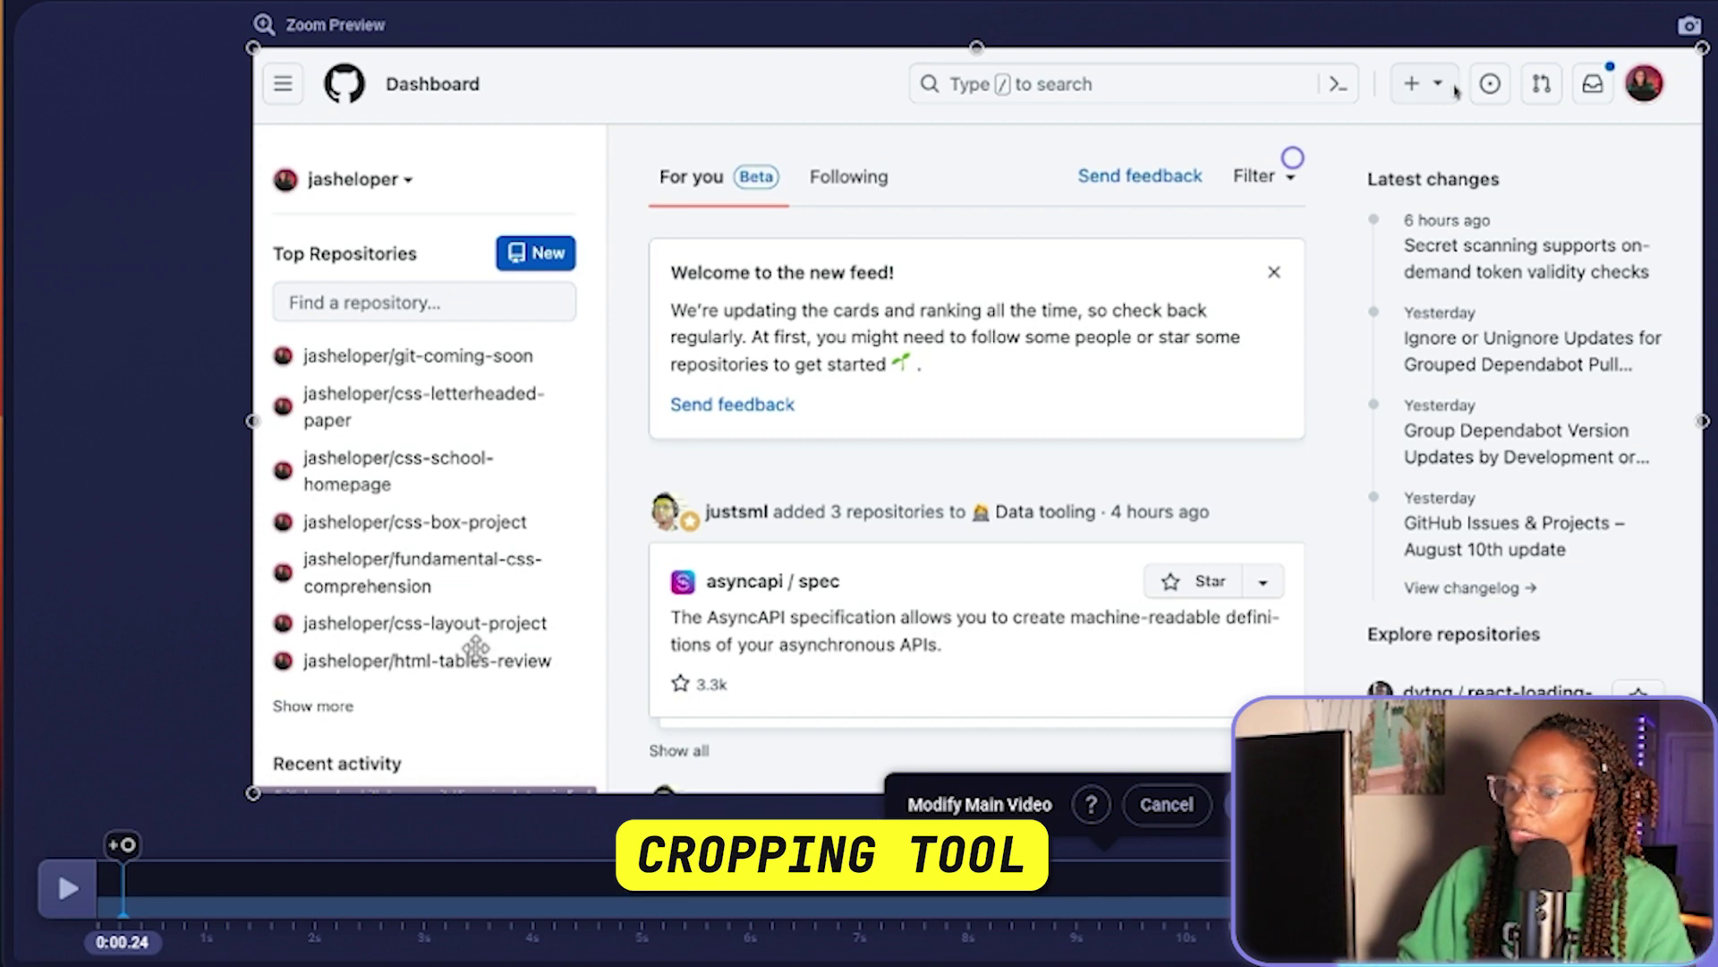
{"action": "left_click", "coordinate": [161, 849]}
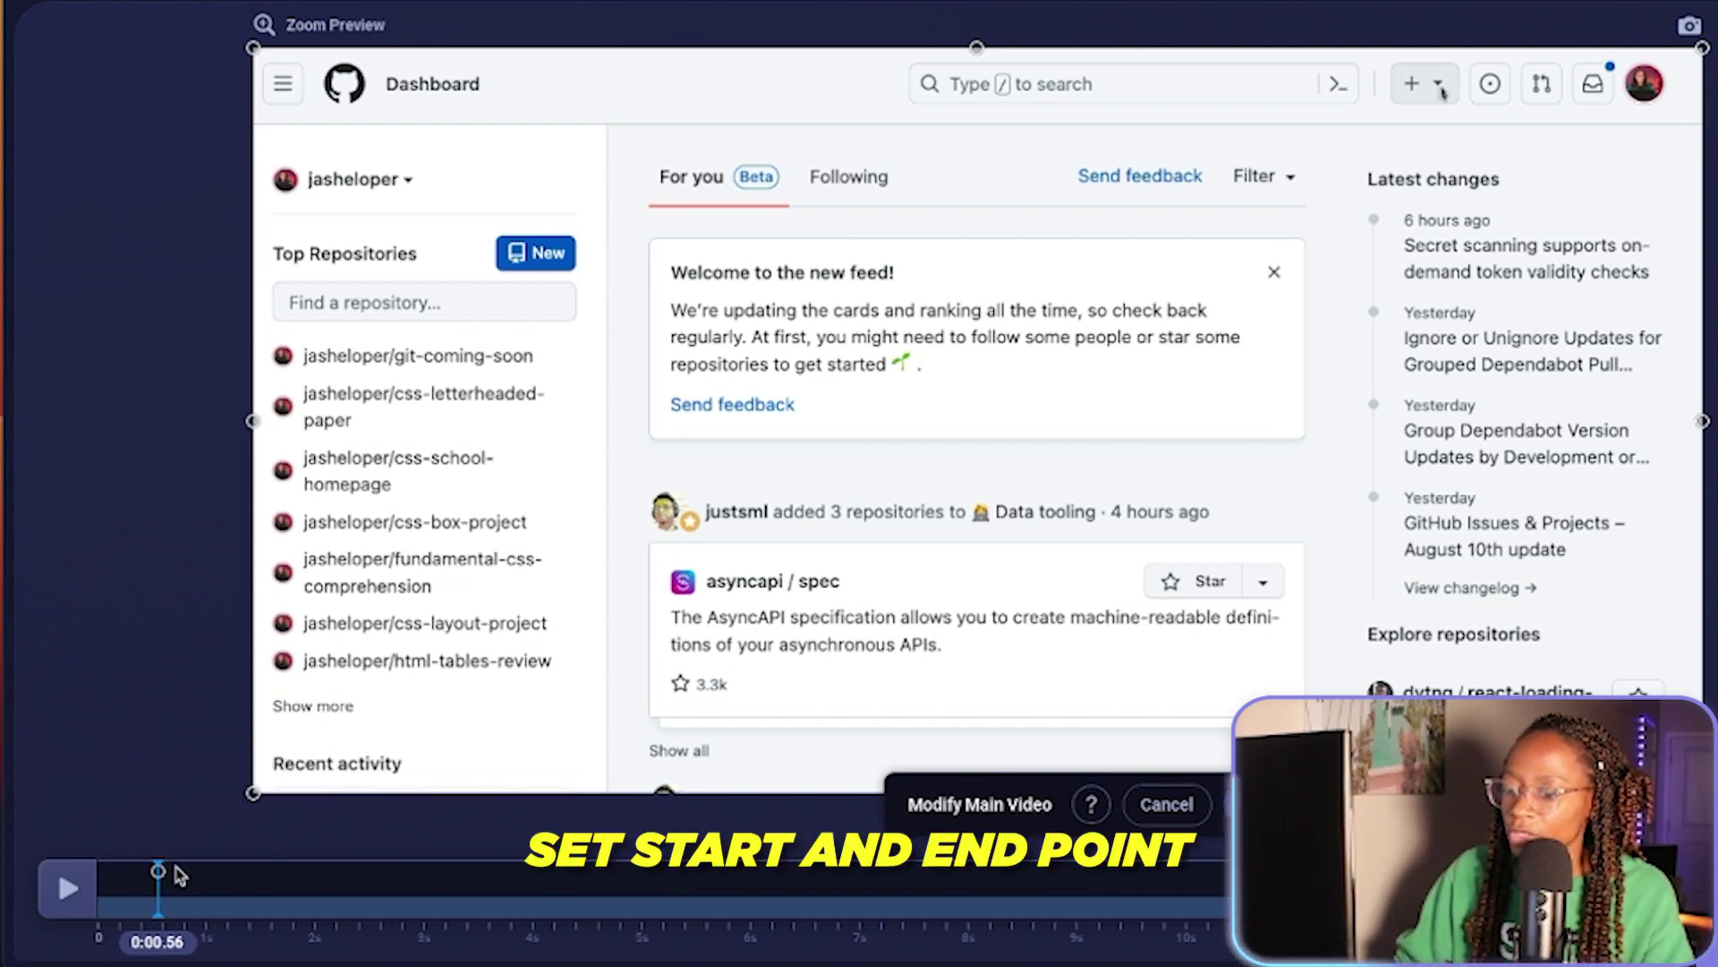
{"action": "left_click_drag", "start_coordinate": [269, 875], "coordinate": [300, 875]}
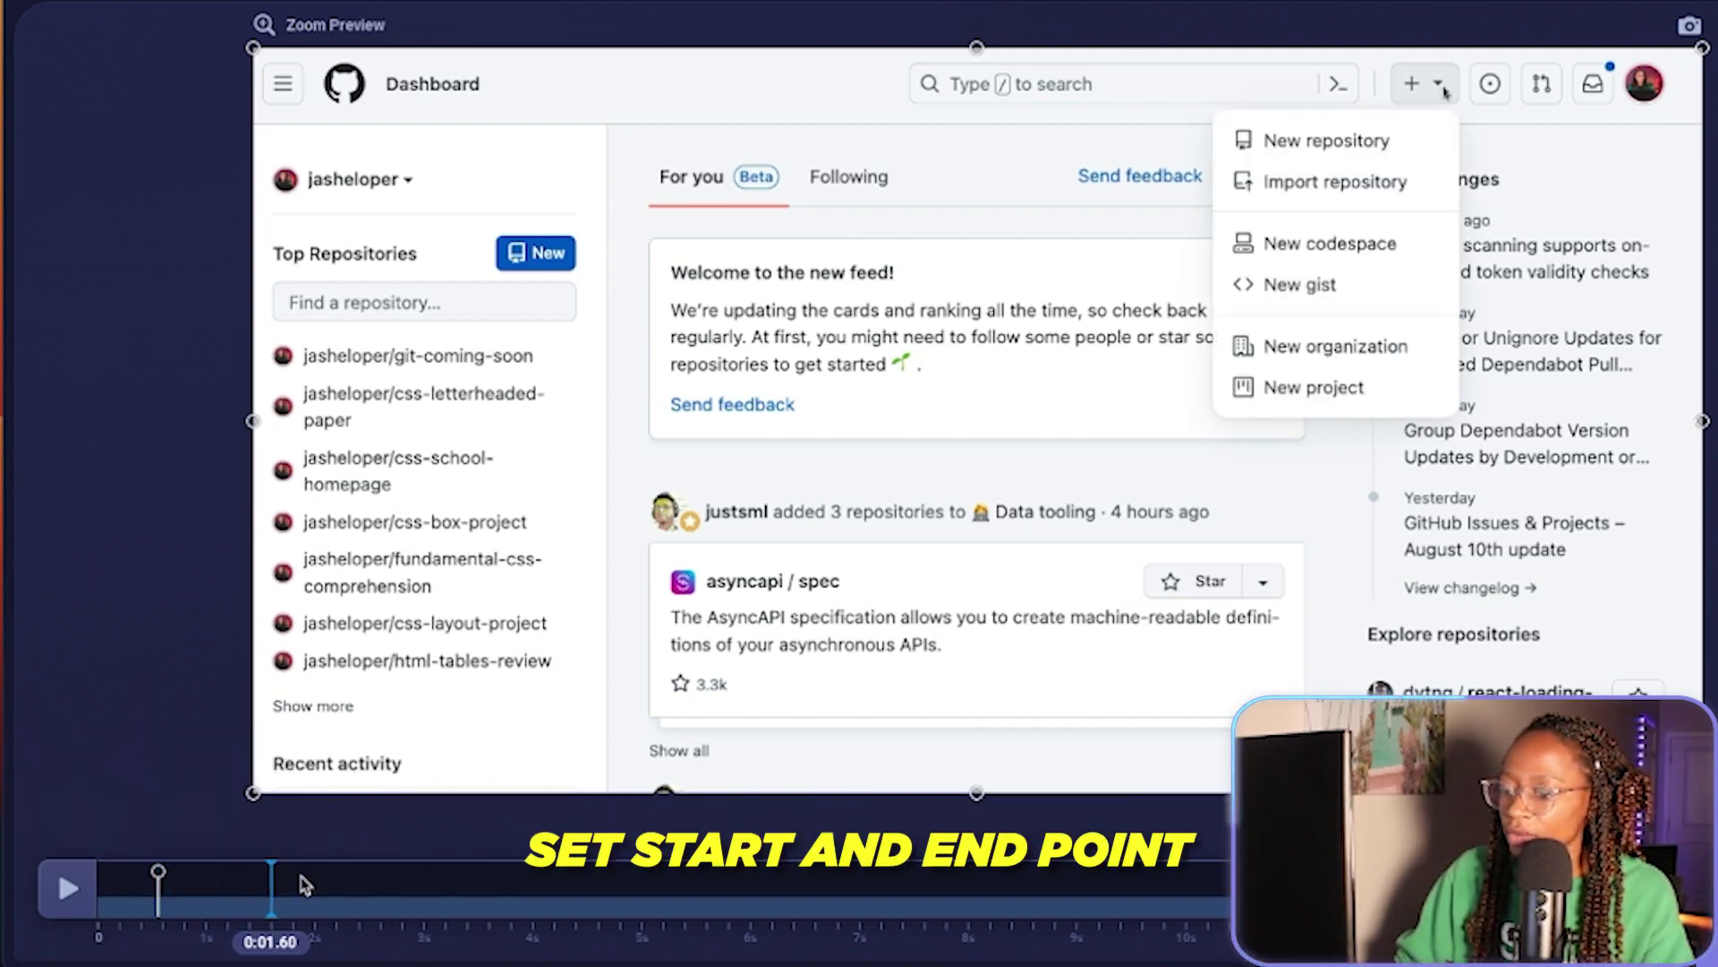
{"action": "left_click", "coordinate": [320, 884]}
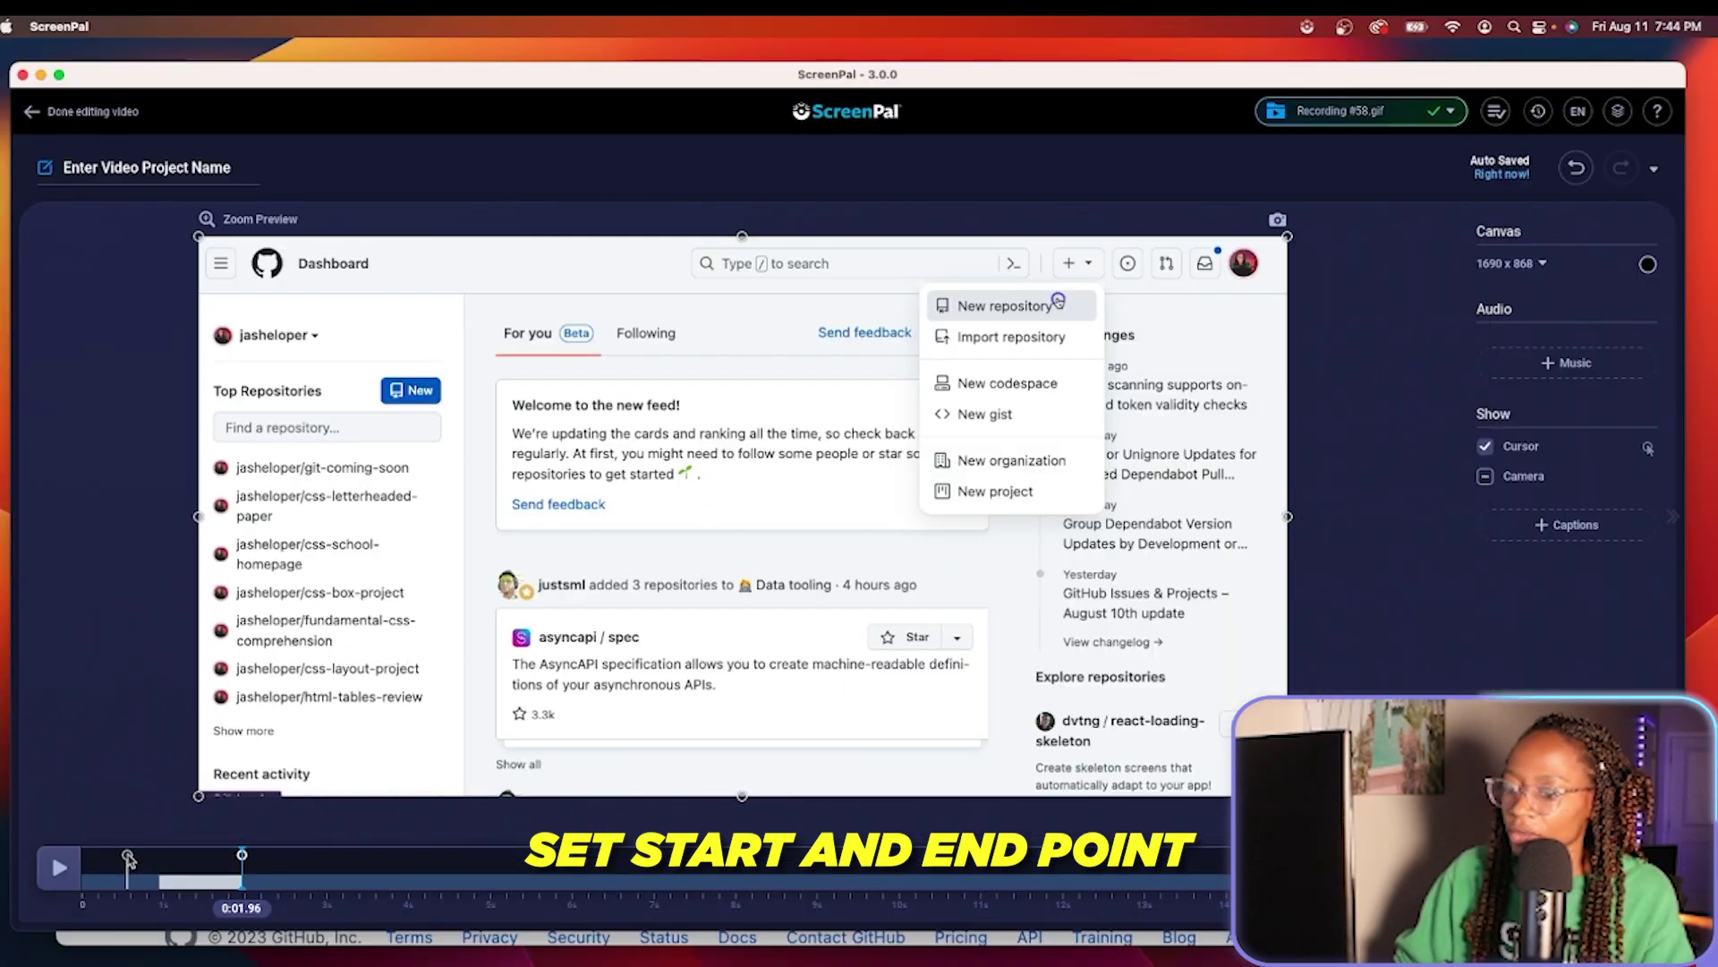
{"action": "left_click", "coordinate": [1074, 543]}
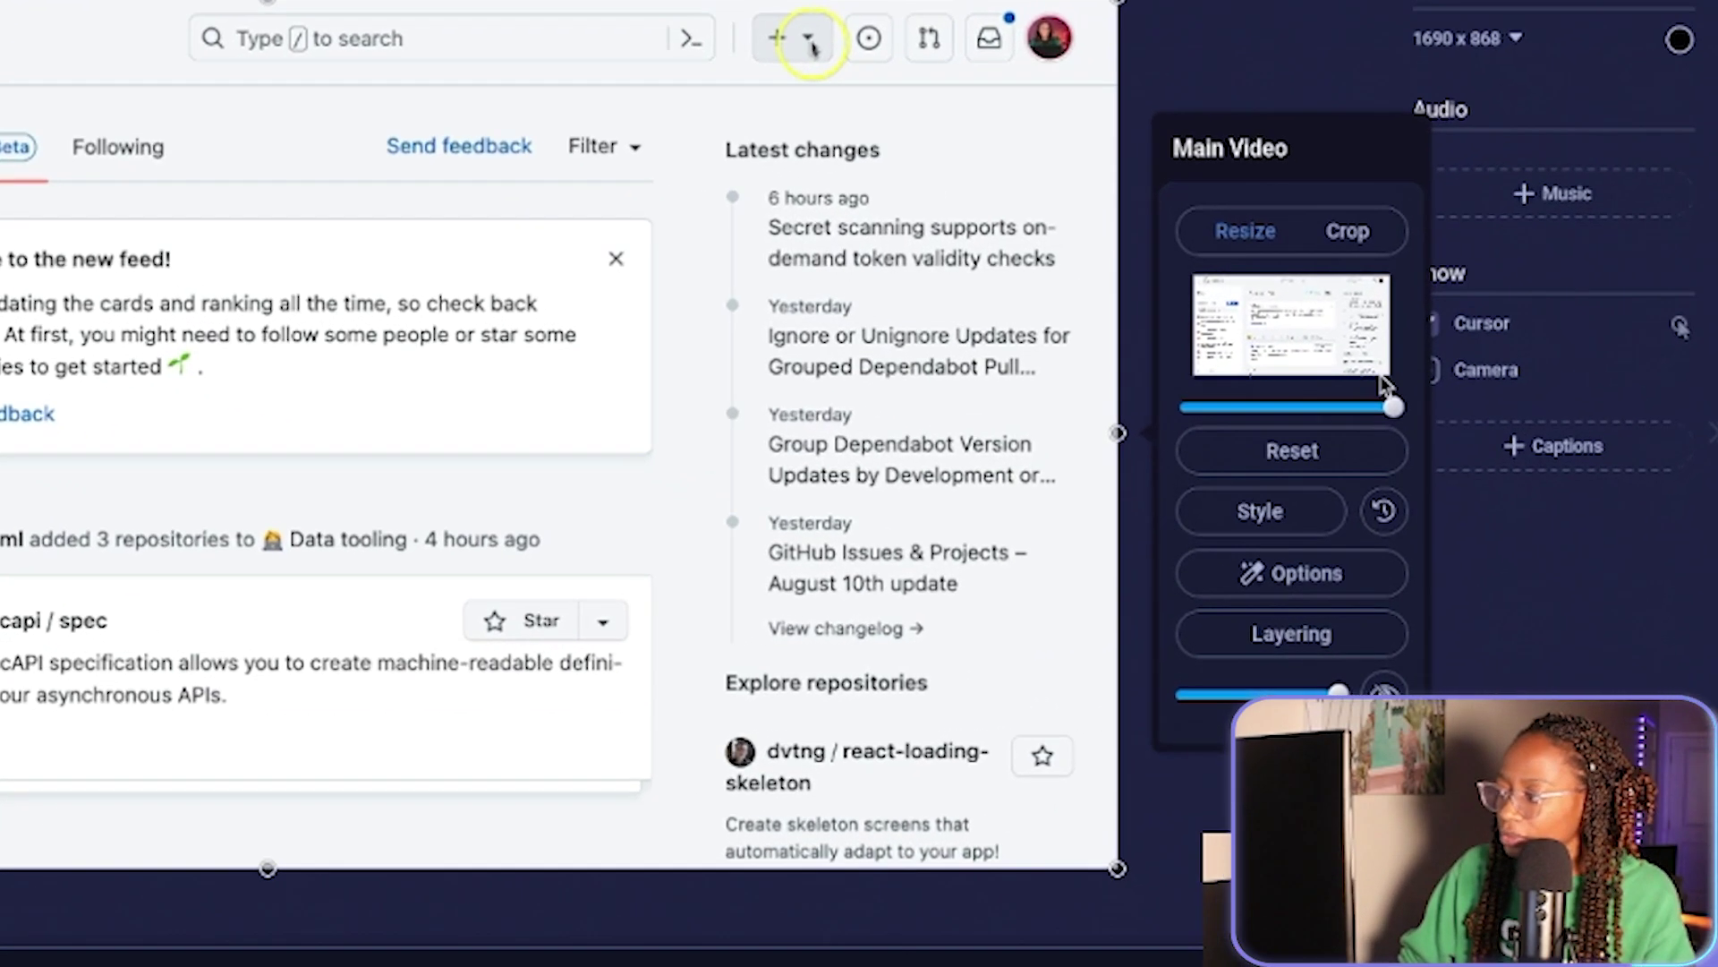
Step: Try to zoom the main video in on the dashboard's create-new dropdown at 0:00.56 and play it back
{"action": "left_click_drag", "start_coordinate": [1438, 467], "coordinate": [1358, 473]}
{"action": "left_click_drag", "start_coordinate": [1290, 417], "coordinate": [1257, 409]}
{"action": "left_click_drag", "start_coordinate": [1347, 308], "coordinate": [1389, 301]}
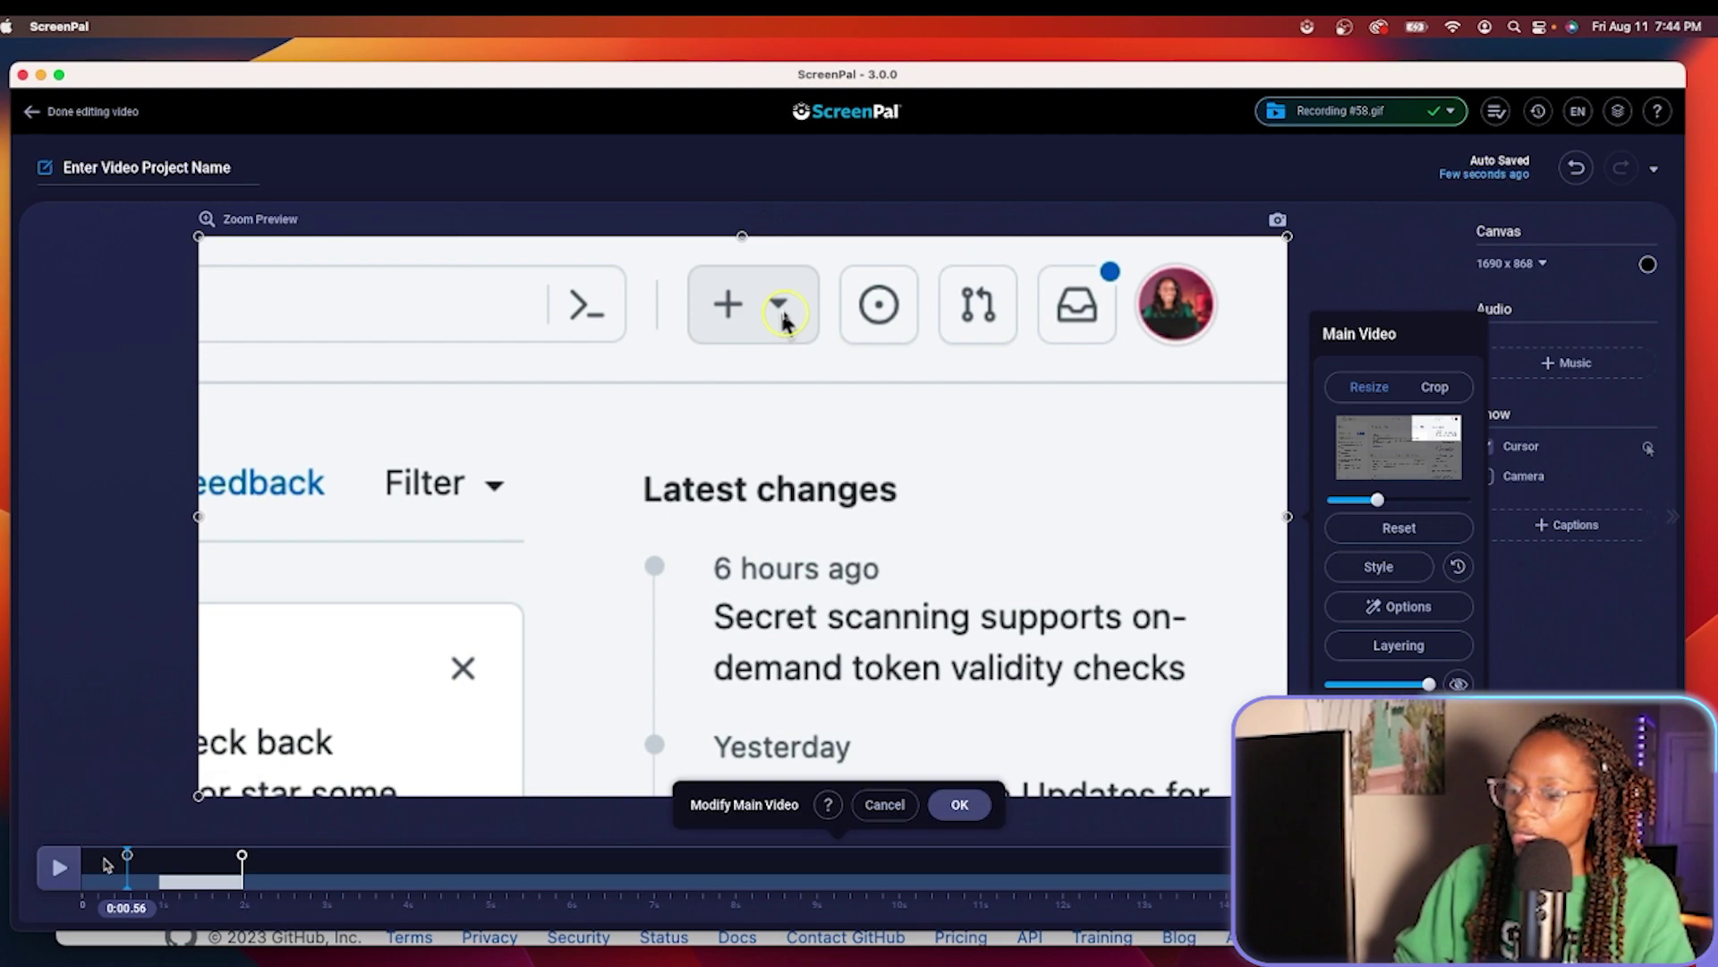
{"action": "left_click", "coordinate": [101, 859]}
{"action": "left_click", "coordinate": [101, 859]}
{"action": "left_click", "coordinate": [59, 868]}
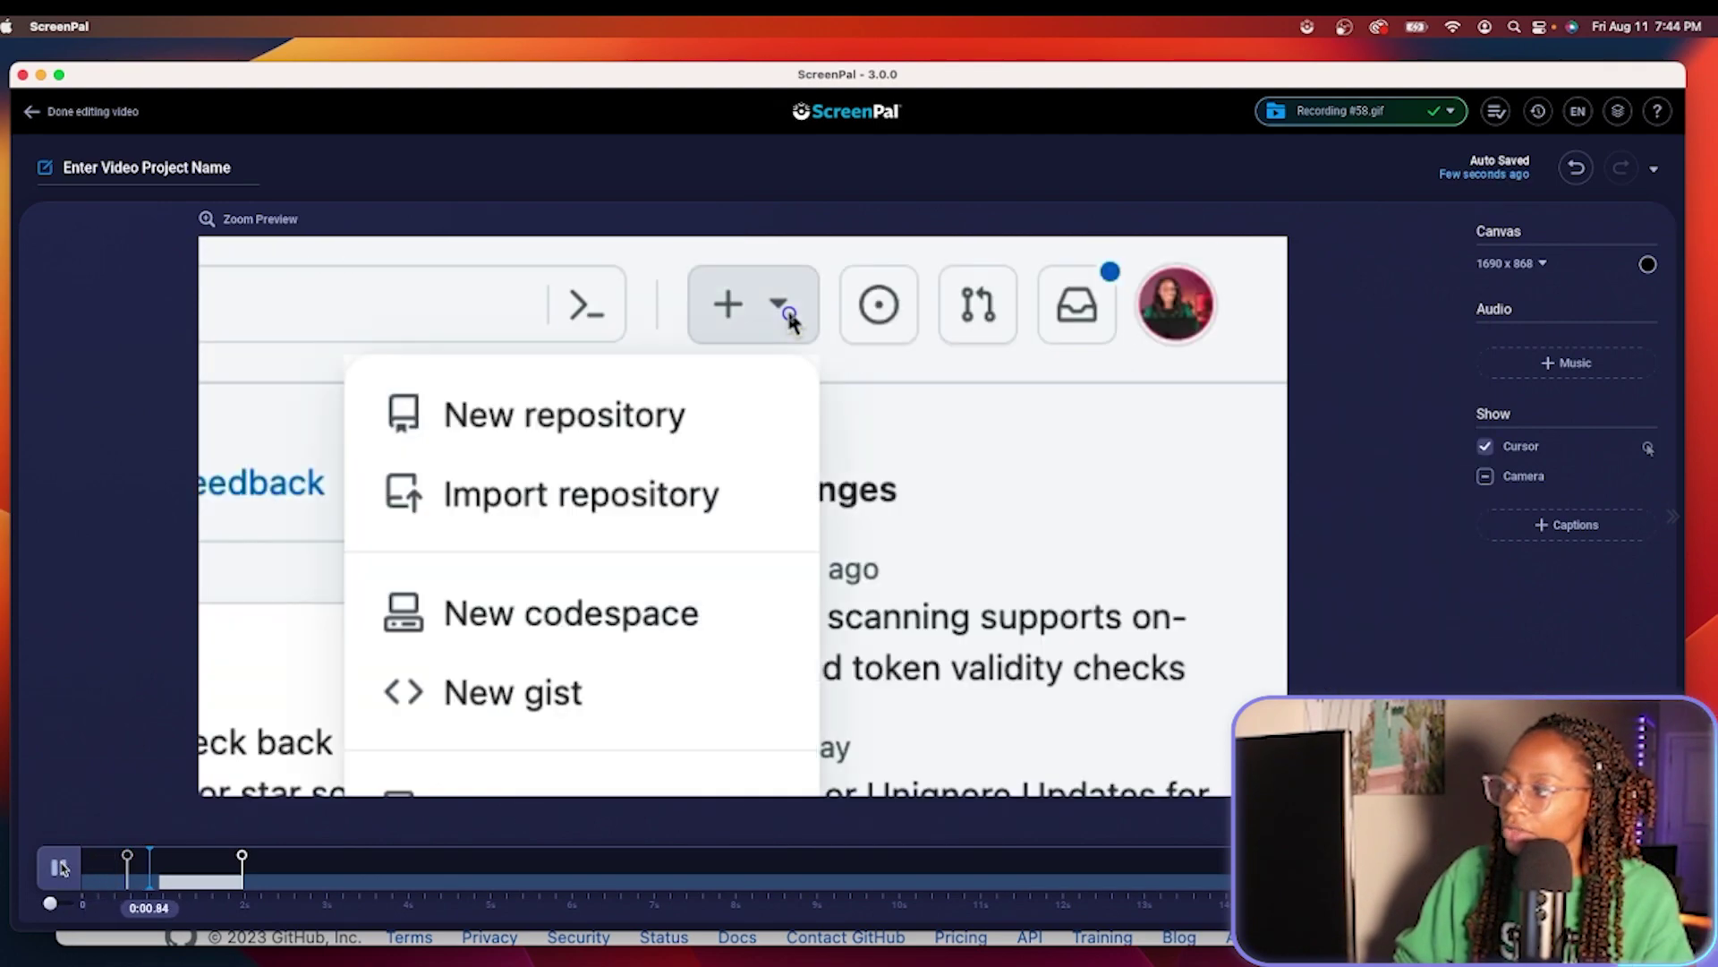
Step: Add a main video transition from 0:00.80 to 0:02.20, zooming in on the dashboard's create-new dropdown area at its end
{"action": "left_click", "coordinate": [148, 864]}
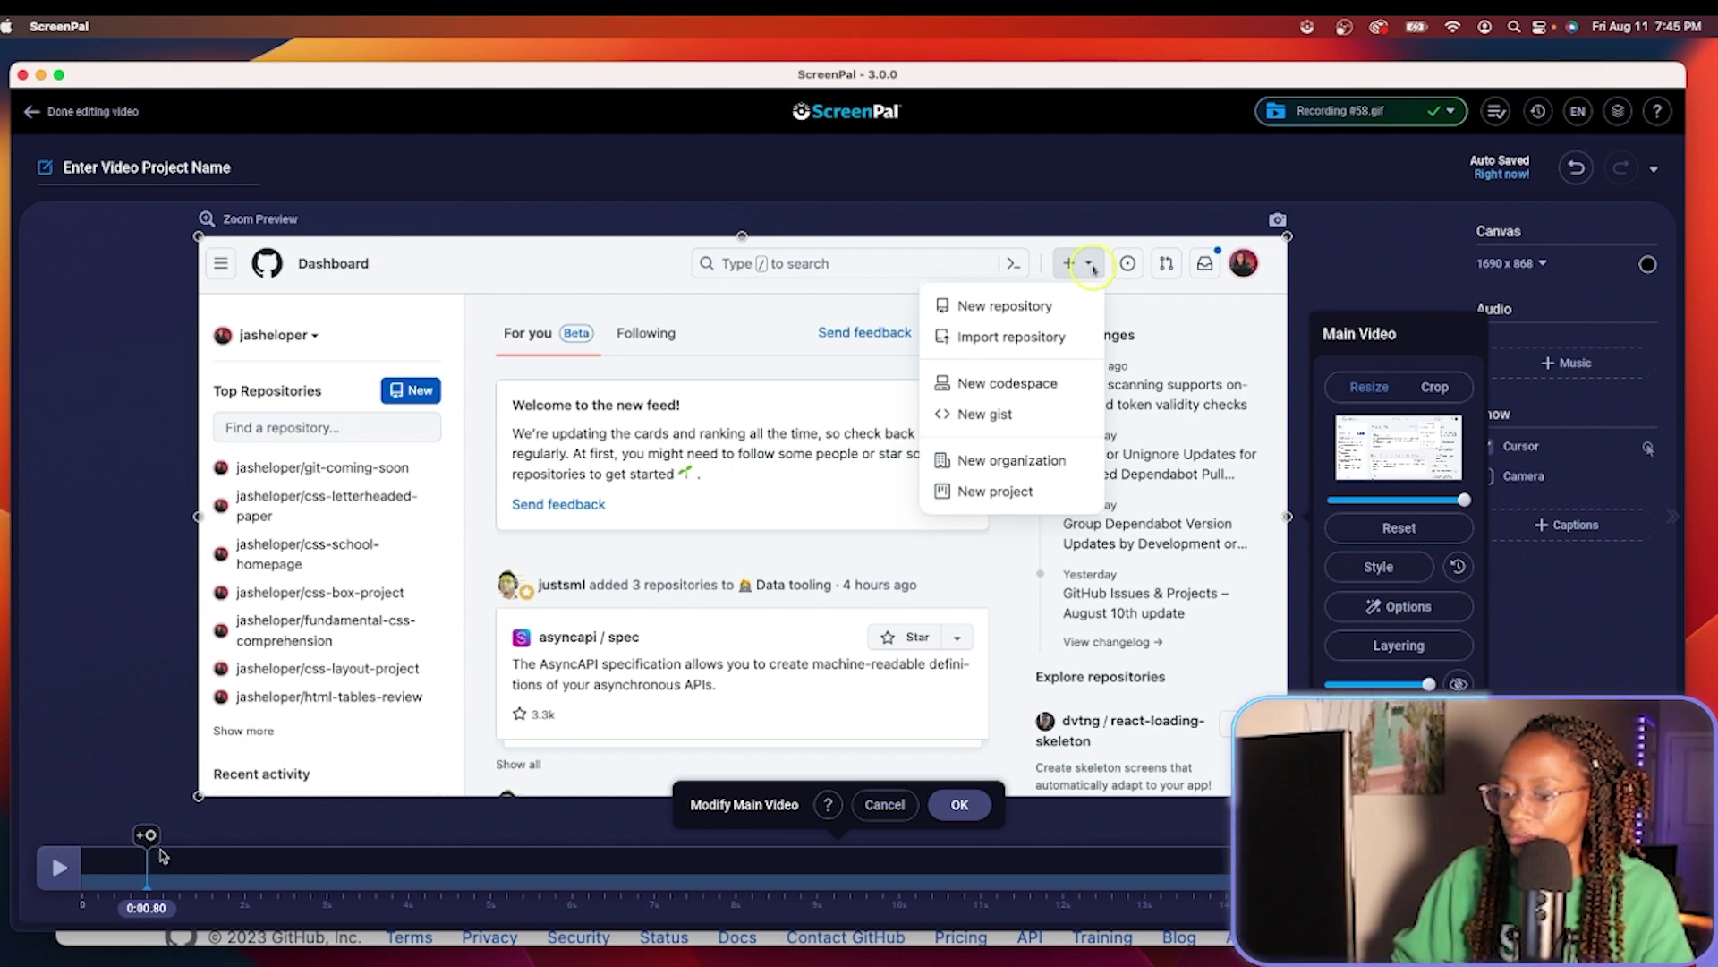
{"action": "left_click_drag", "start_coordinate": [185, 875], "coordinate": [273, 865]}
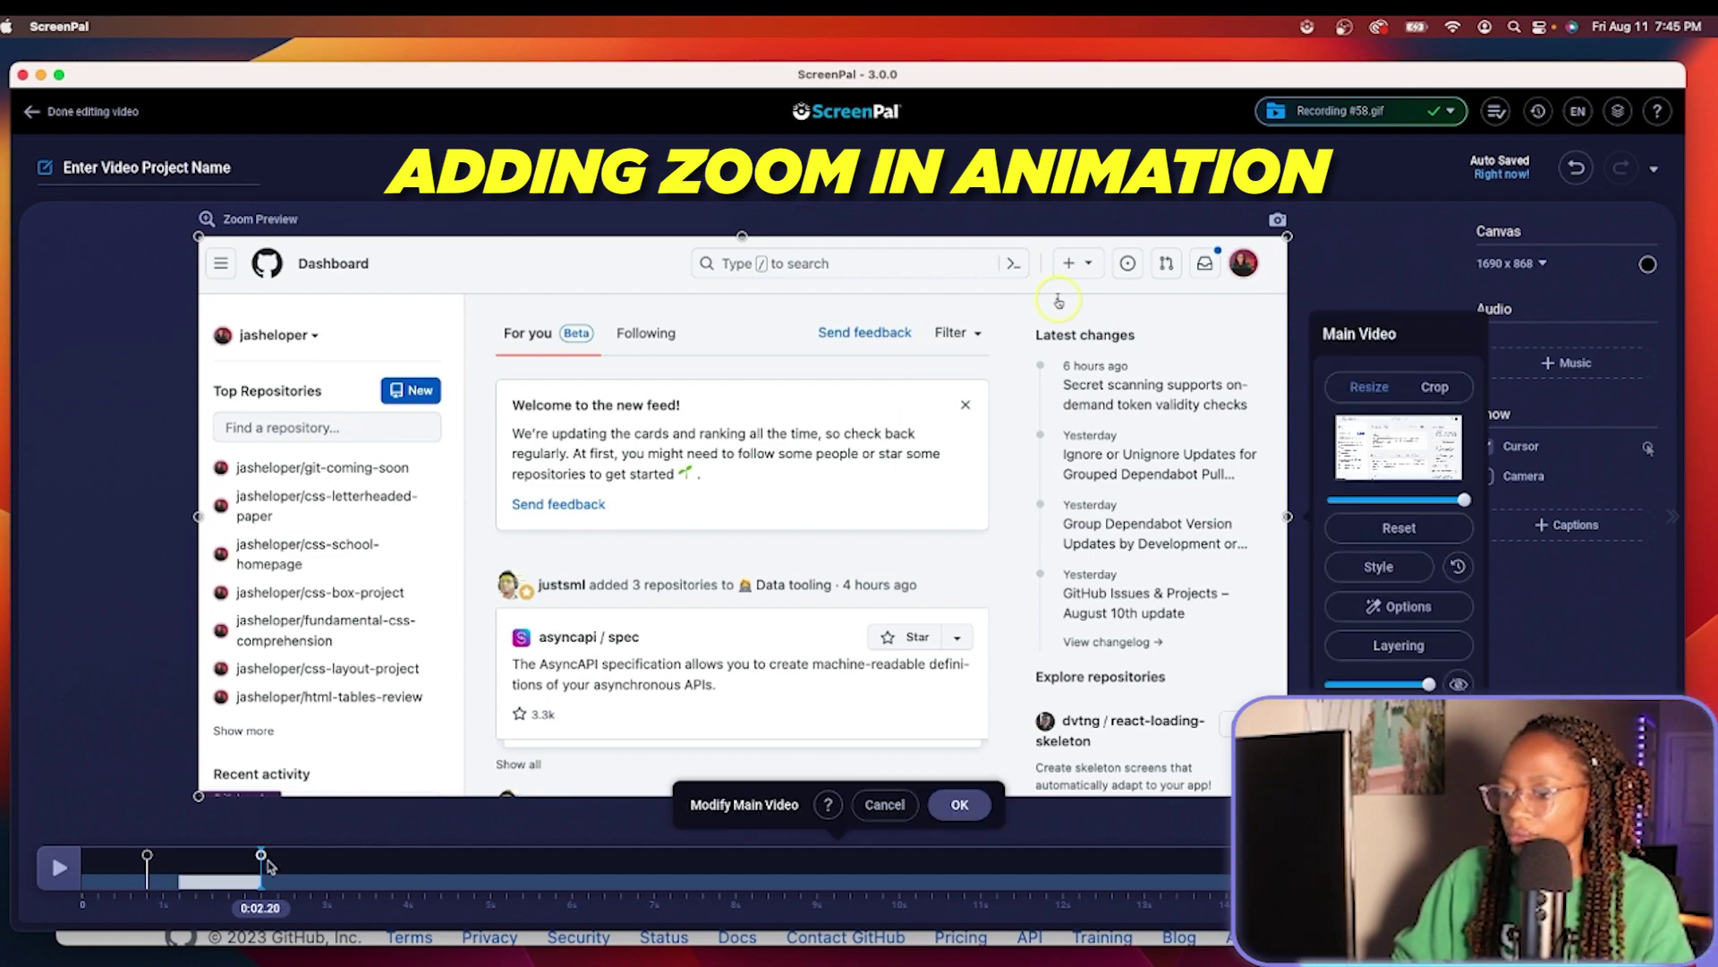
{"action": "left_click", "coordinate": [265, 861]}
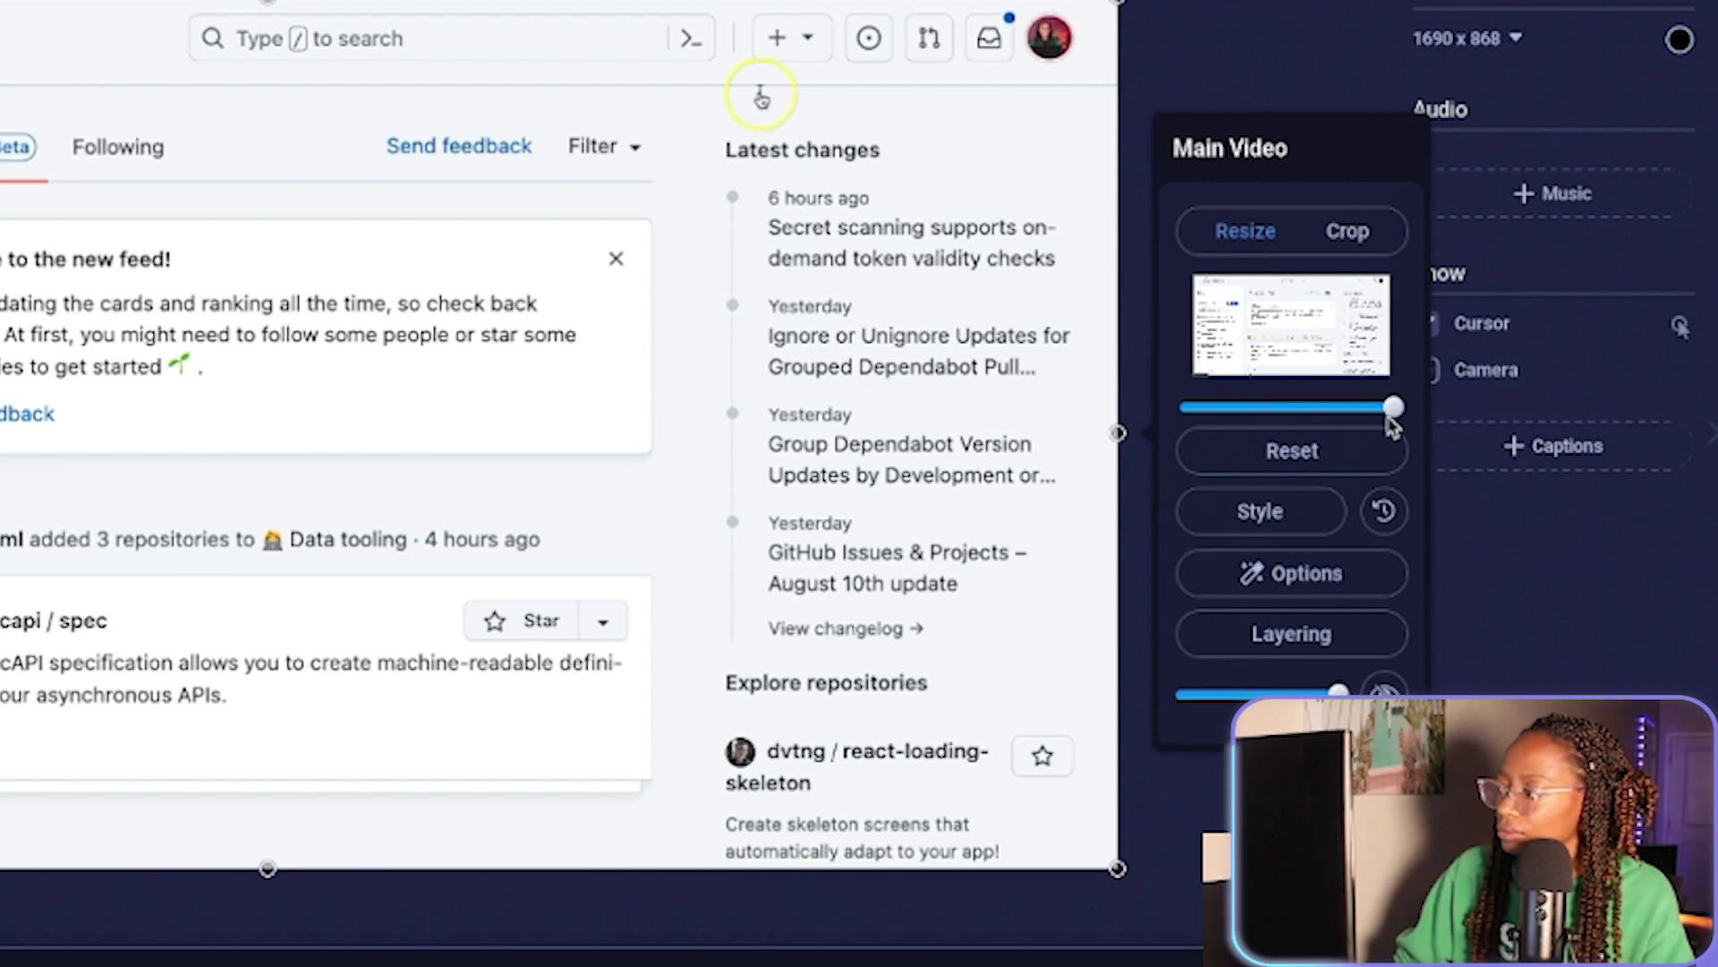
{"action": "left_click_drag", "start_coordinate": [1393, 414], "coordinate": [1297, 411]}
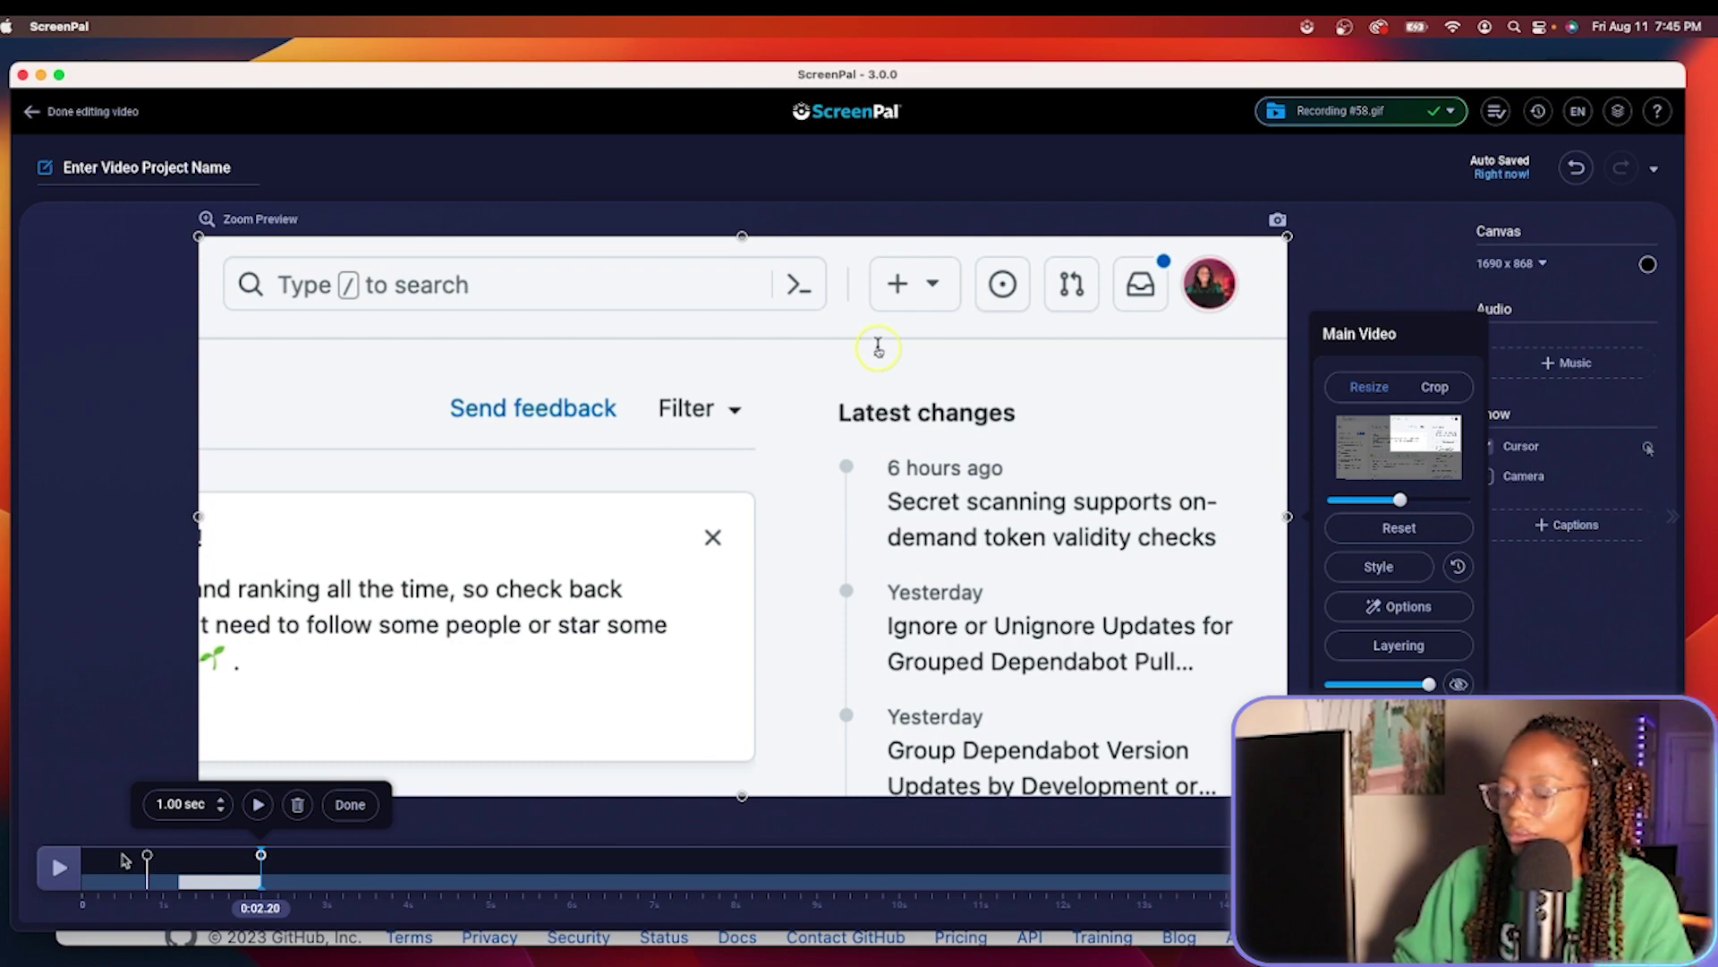
Step: Play back the zoom-in animation from before its start to check the transition
{"action": "left_click", "coordinate": [126, 861]}
{"action": "left_click", "coordinate": [59, 866]}
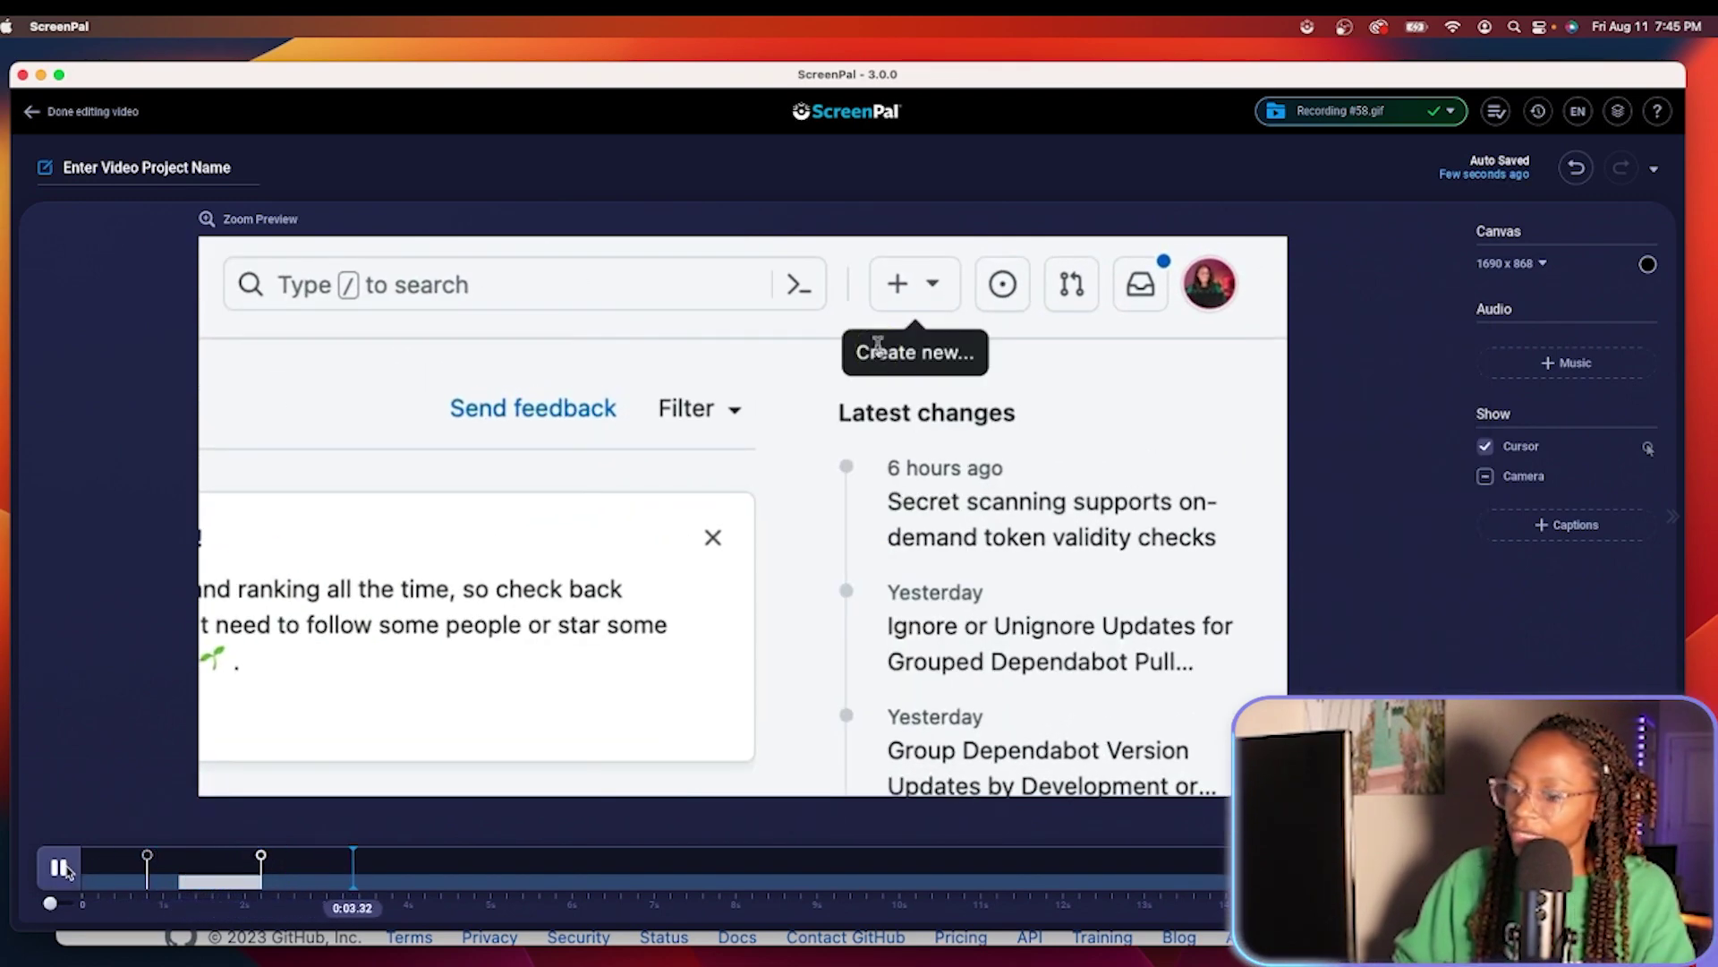
{"action": "left_click", "coordinate": [114, 877]}
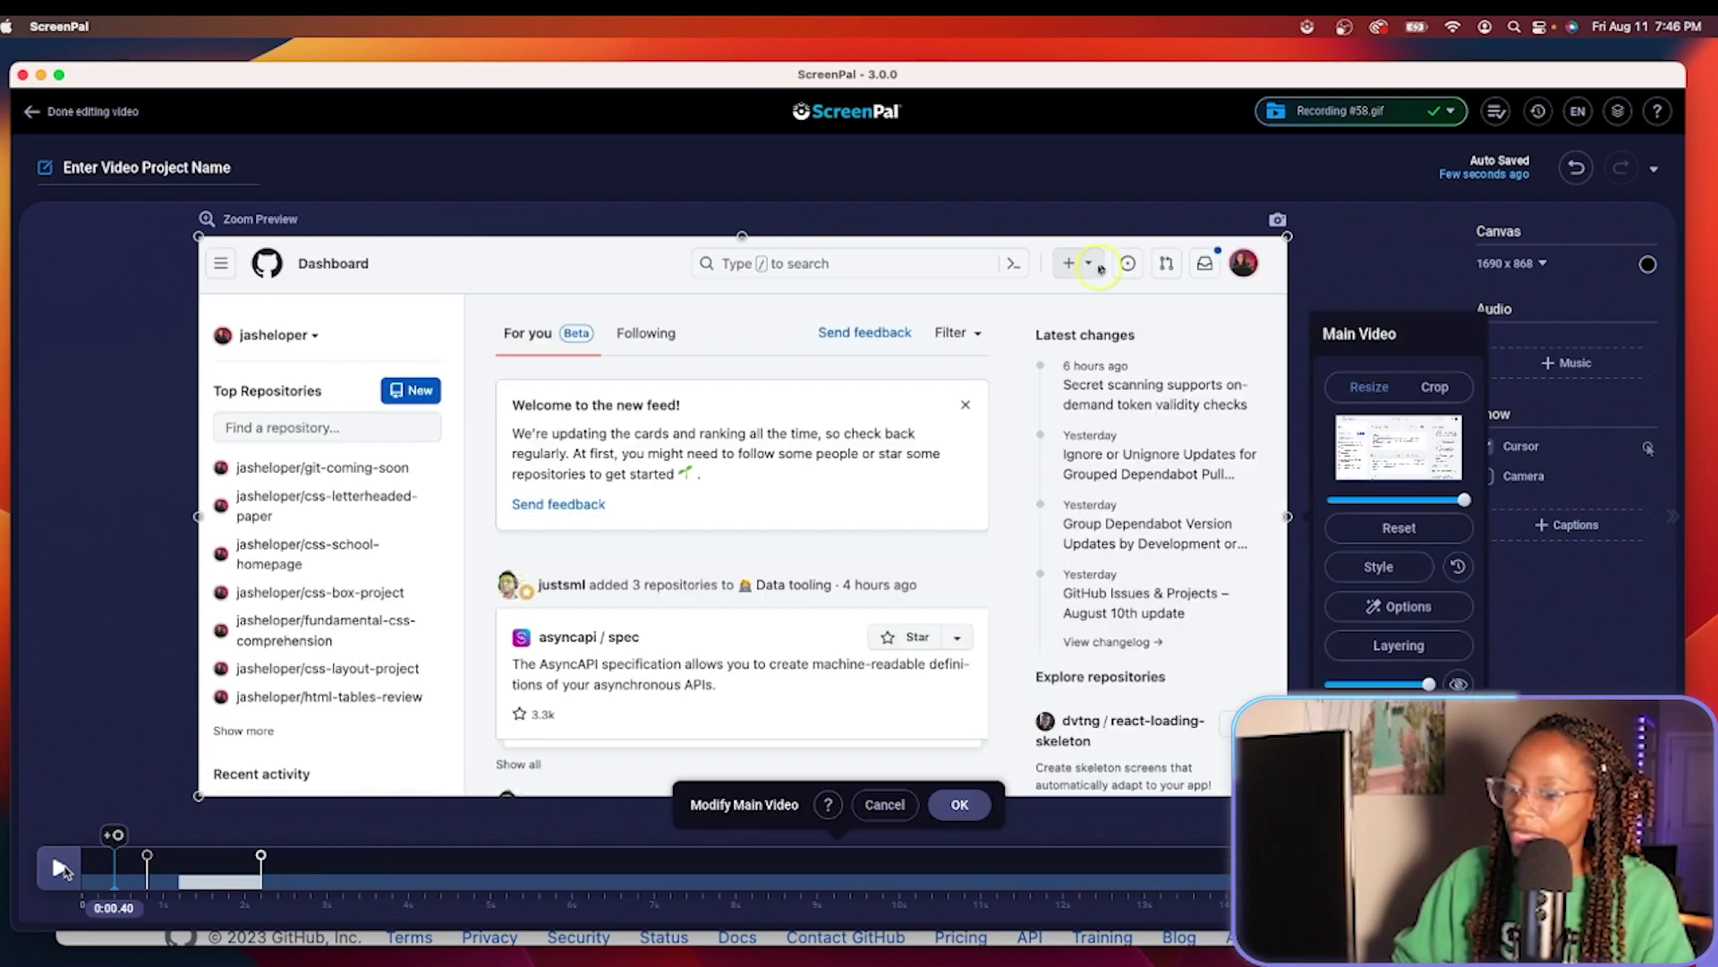
{"action": "left_click", "coordinate": [59, 868]}
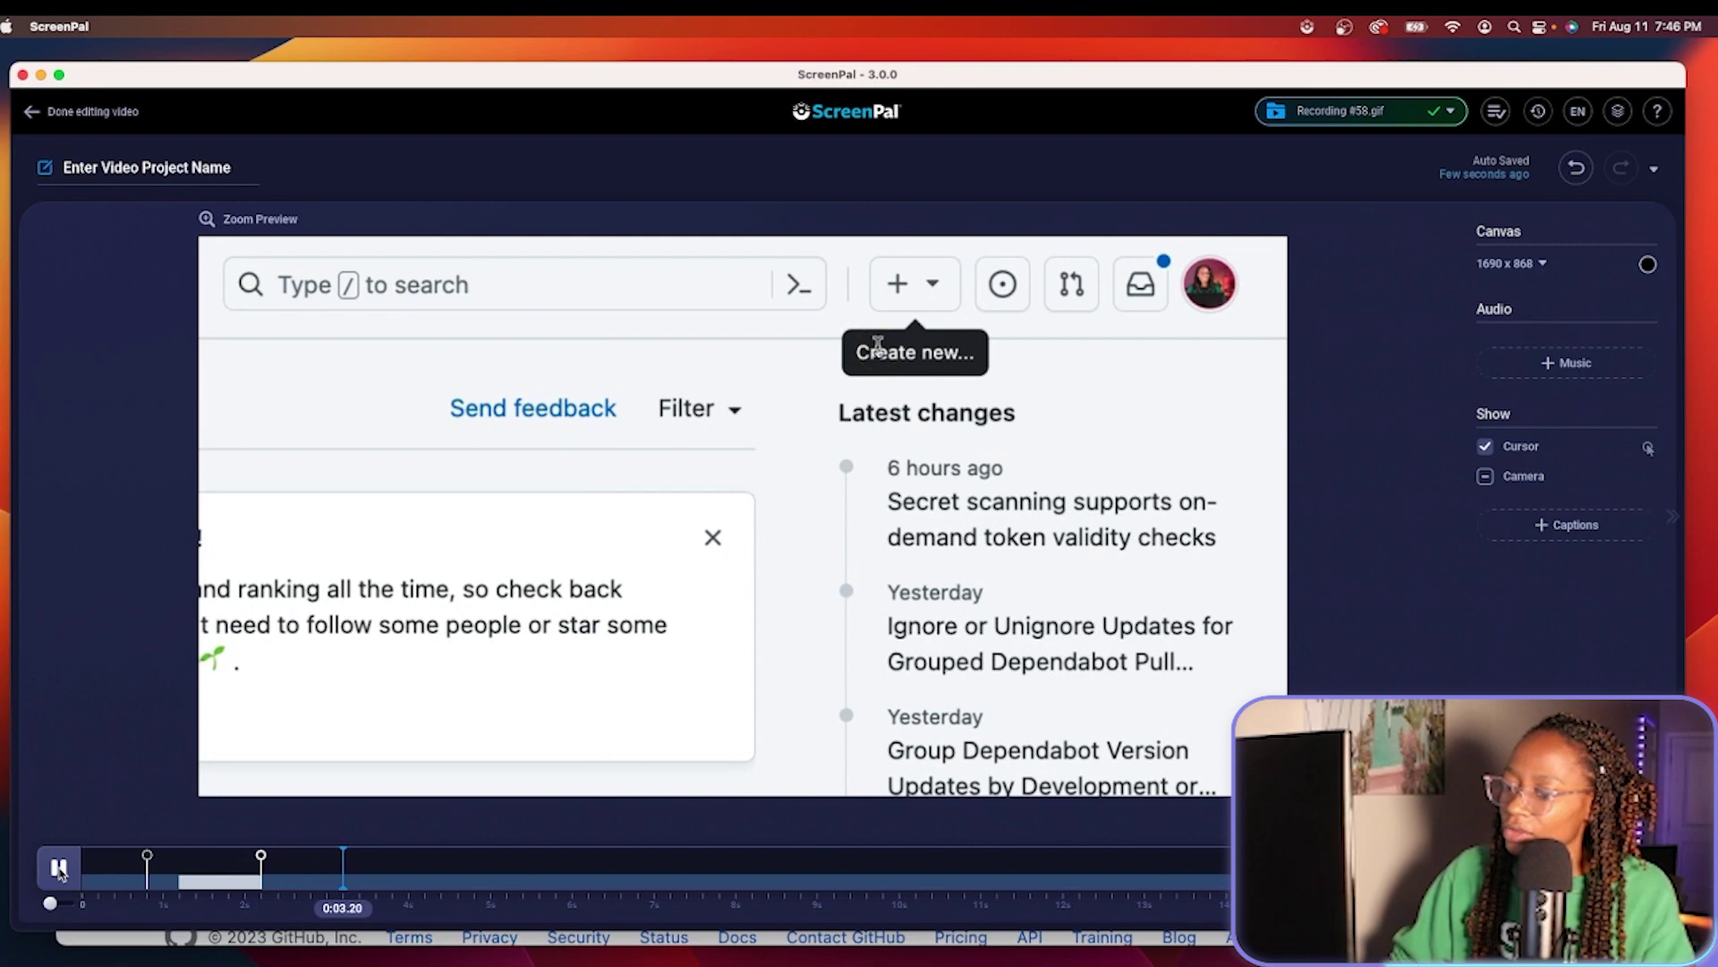
{"action": "left_click", "coordinate": [59, 868]}
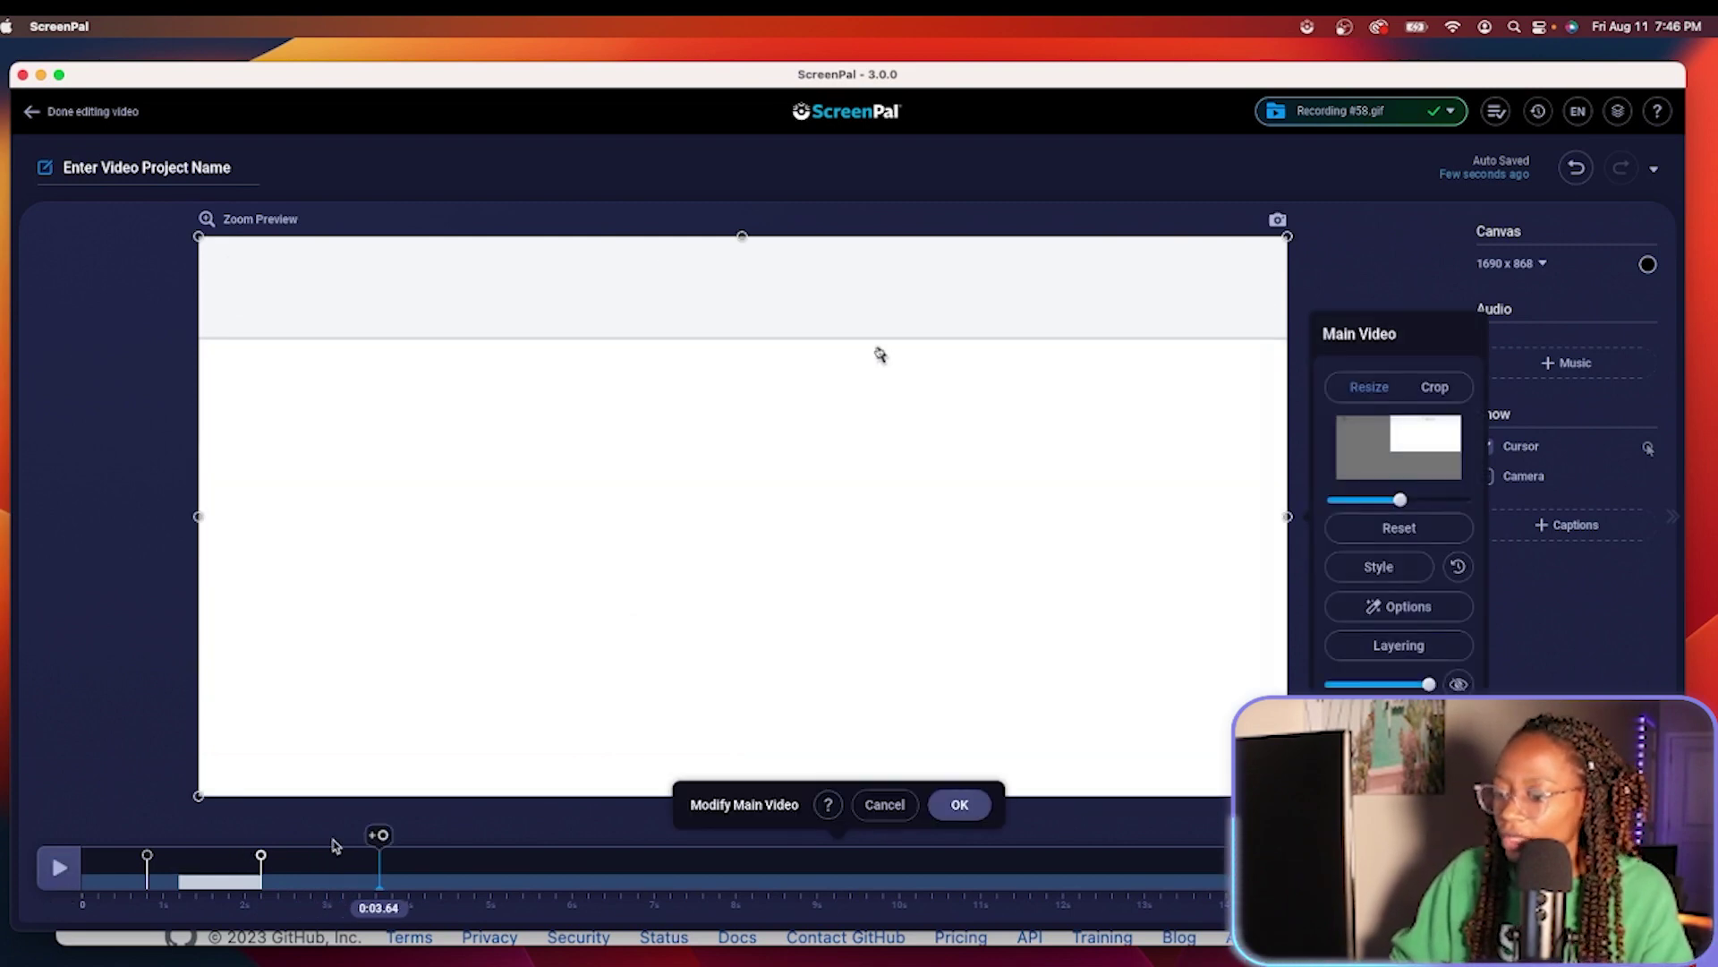
{"action": "left_click", "coordinate": [275, 869]}
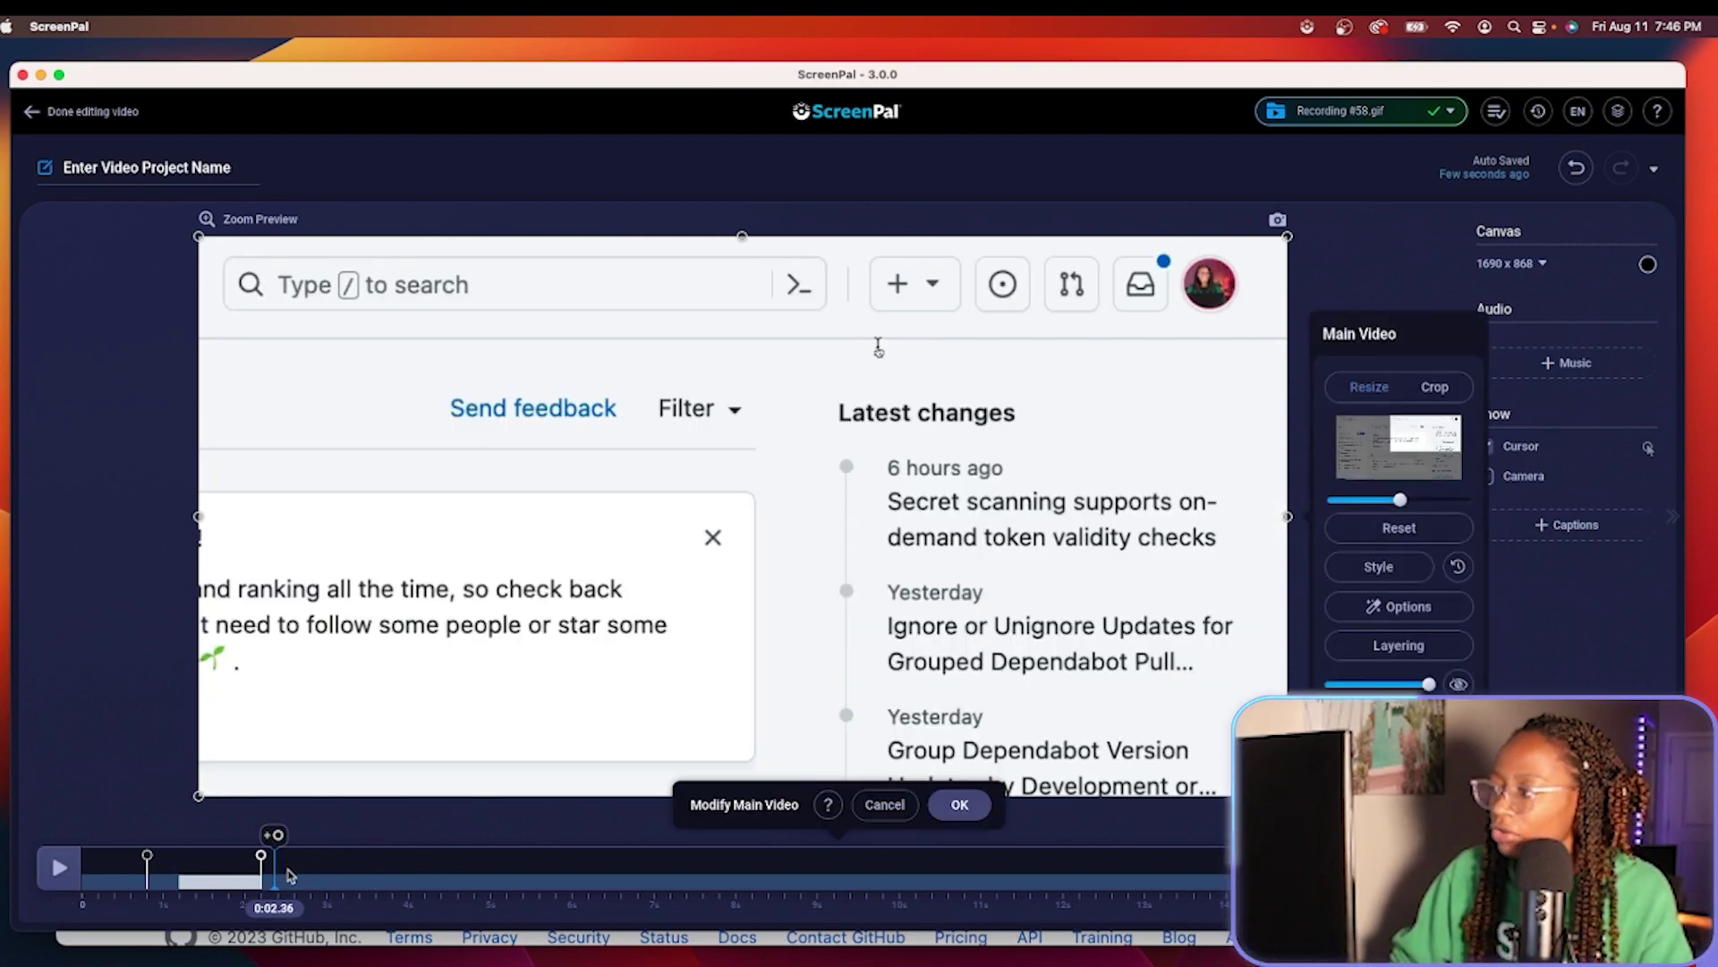
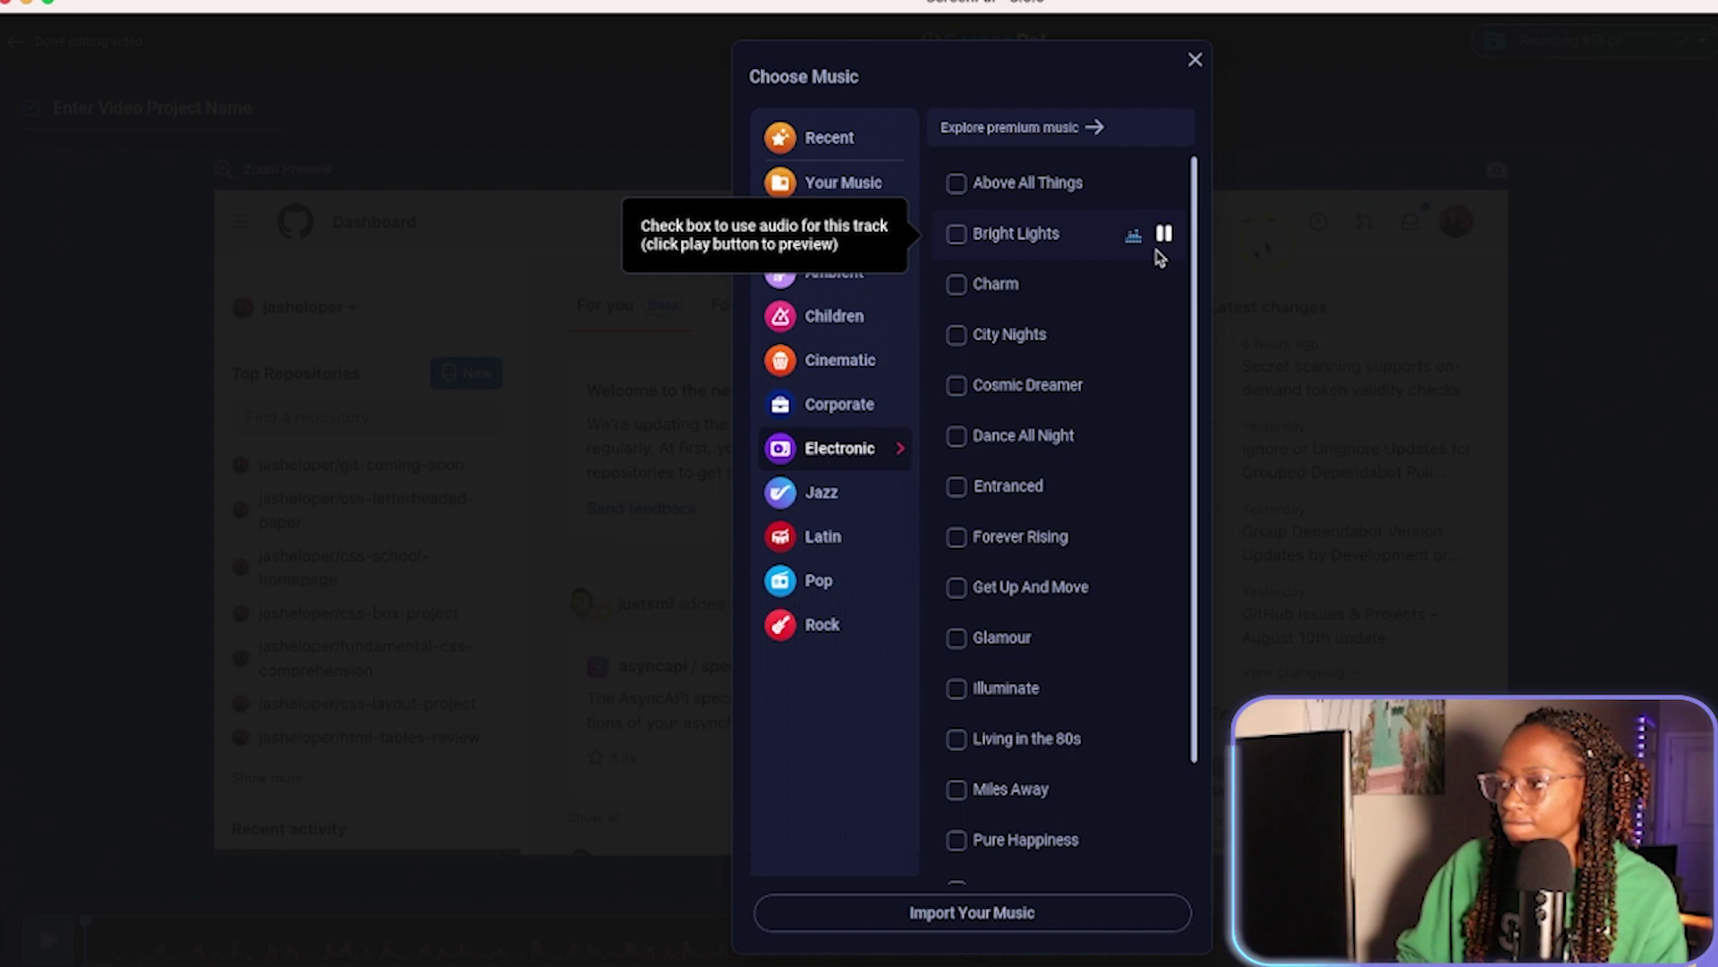
Step: Add the Pop track "Vibes" as background music for the video
{"action": "left_click", "coordinate": [825, 579]}
{"action": "scroll", "coordinate": [1116, 486], "scroll_direction": "down", "scroll_amount": 10}
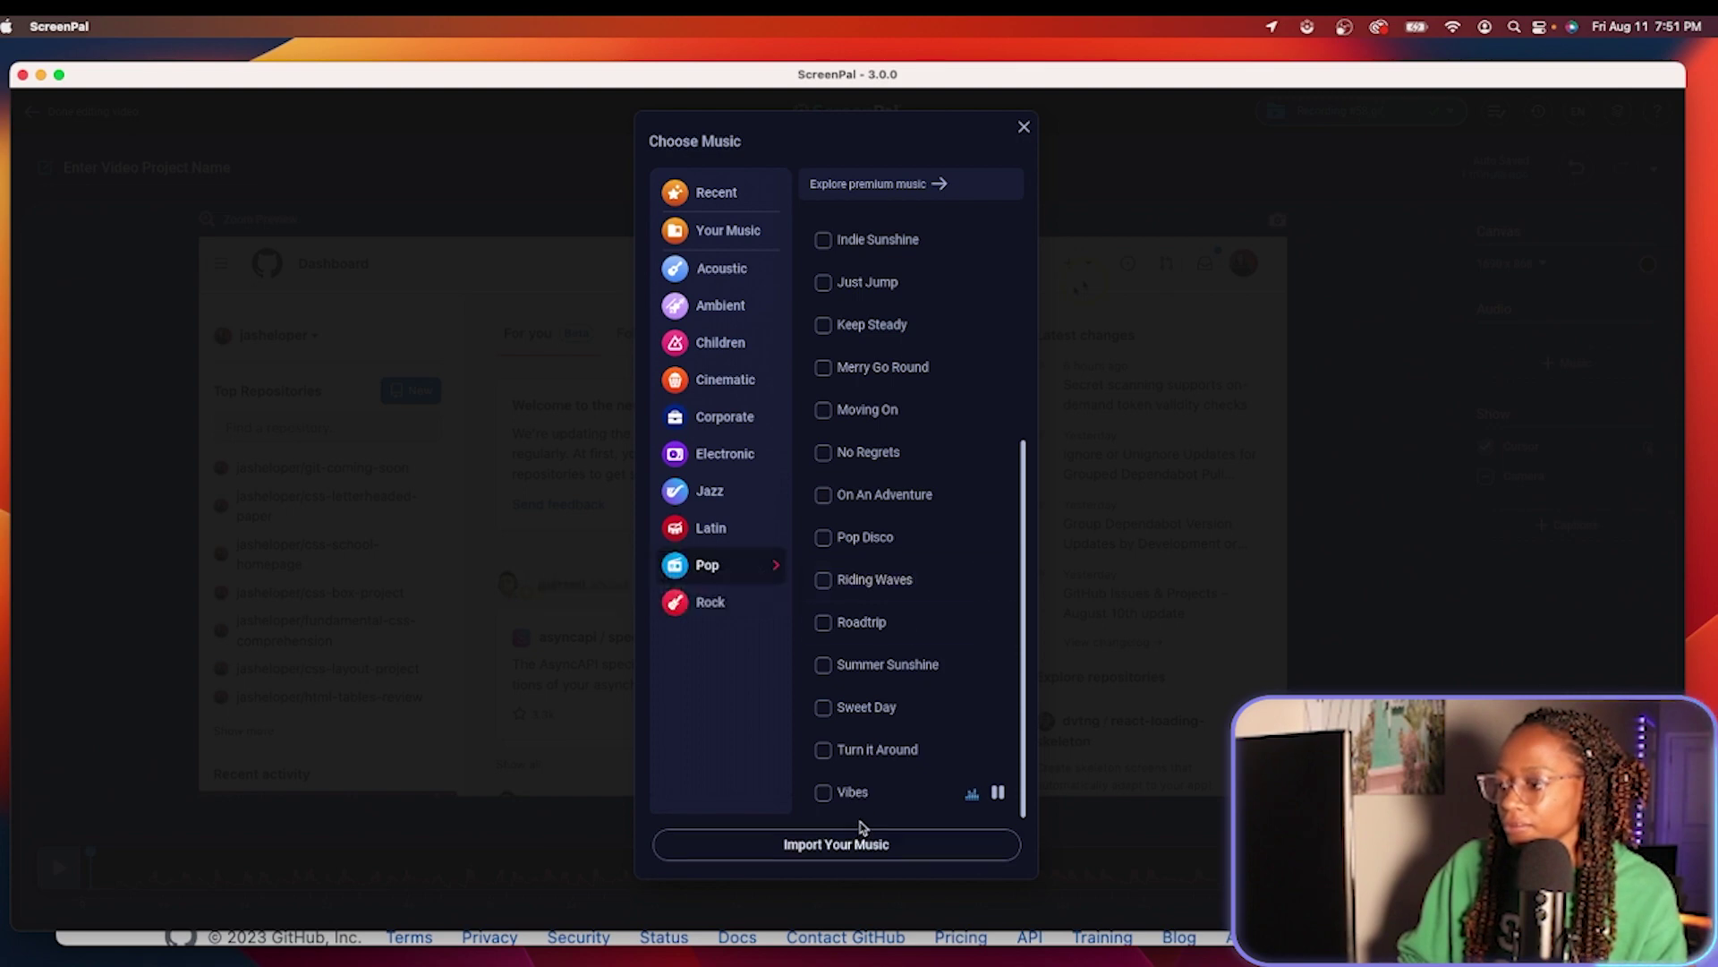
{"action": "left_click", "coordinate": [853, 793]}
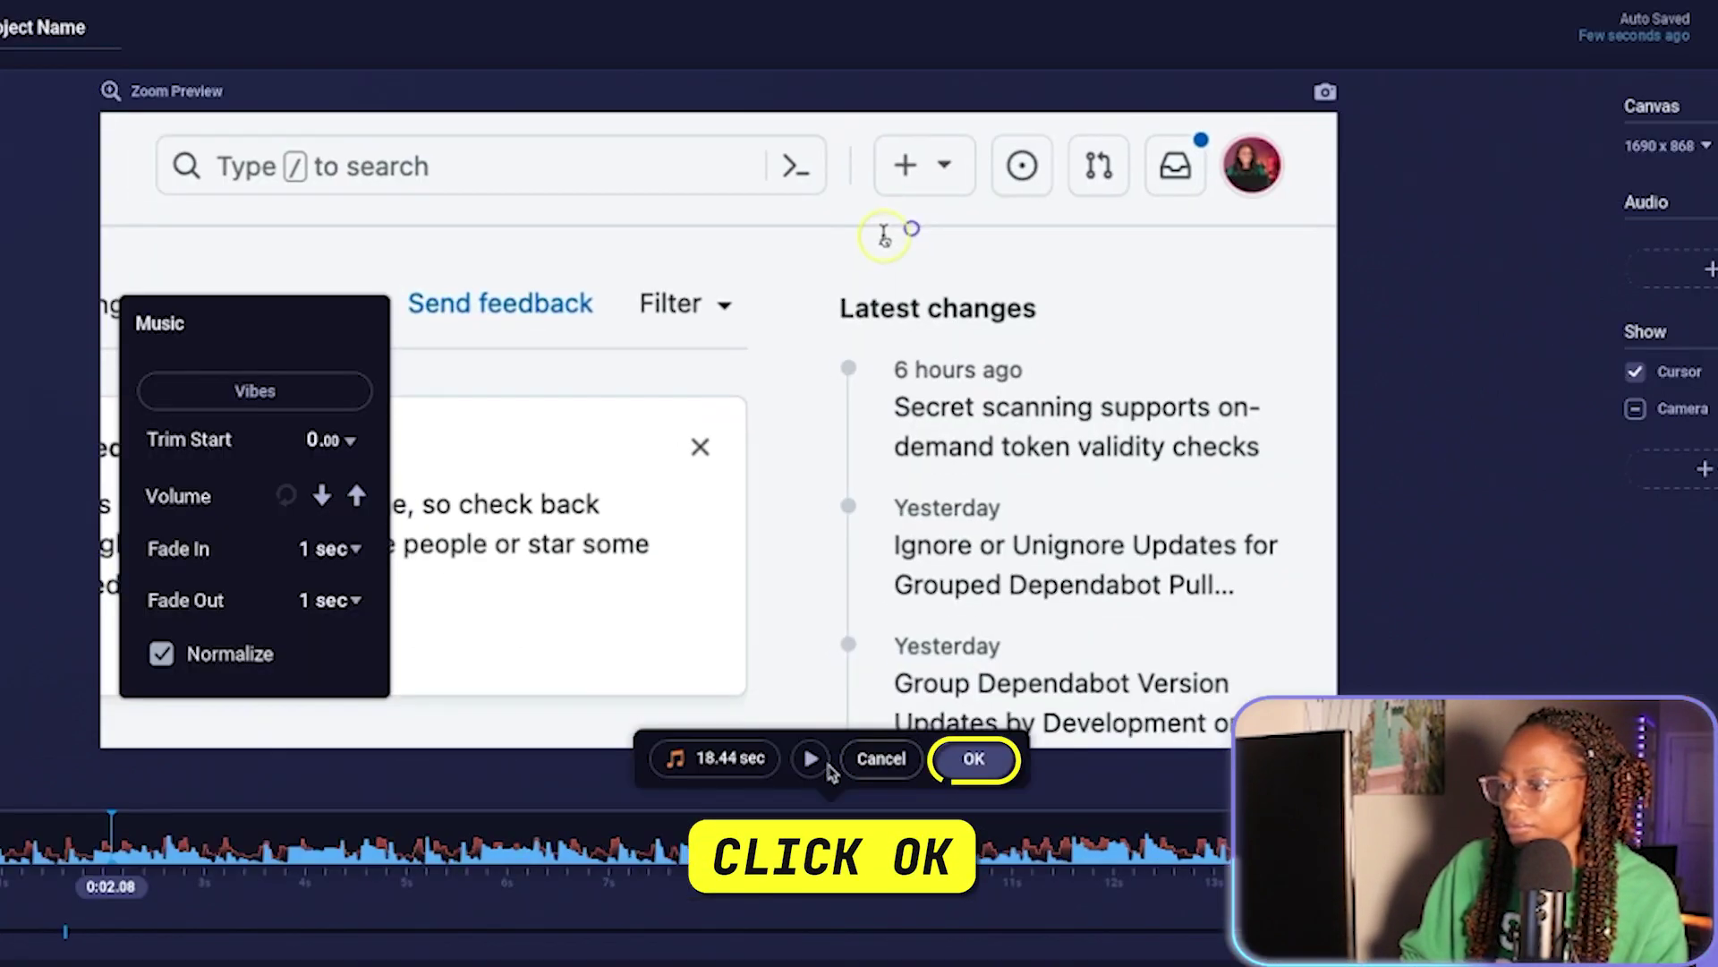
{"action": "left_click", "coordinate": [974, 759]}
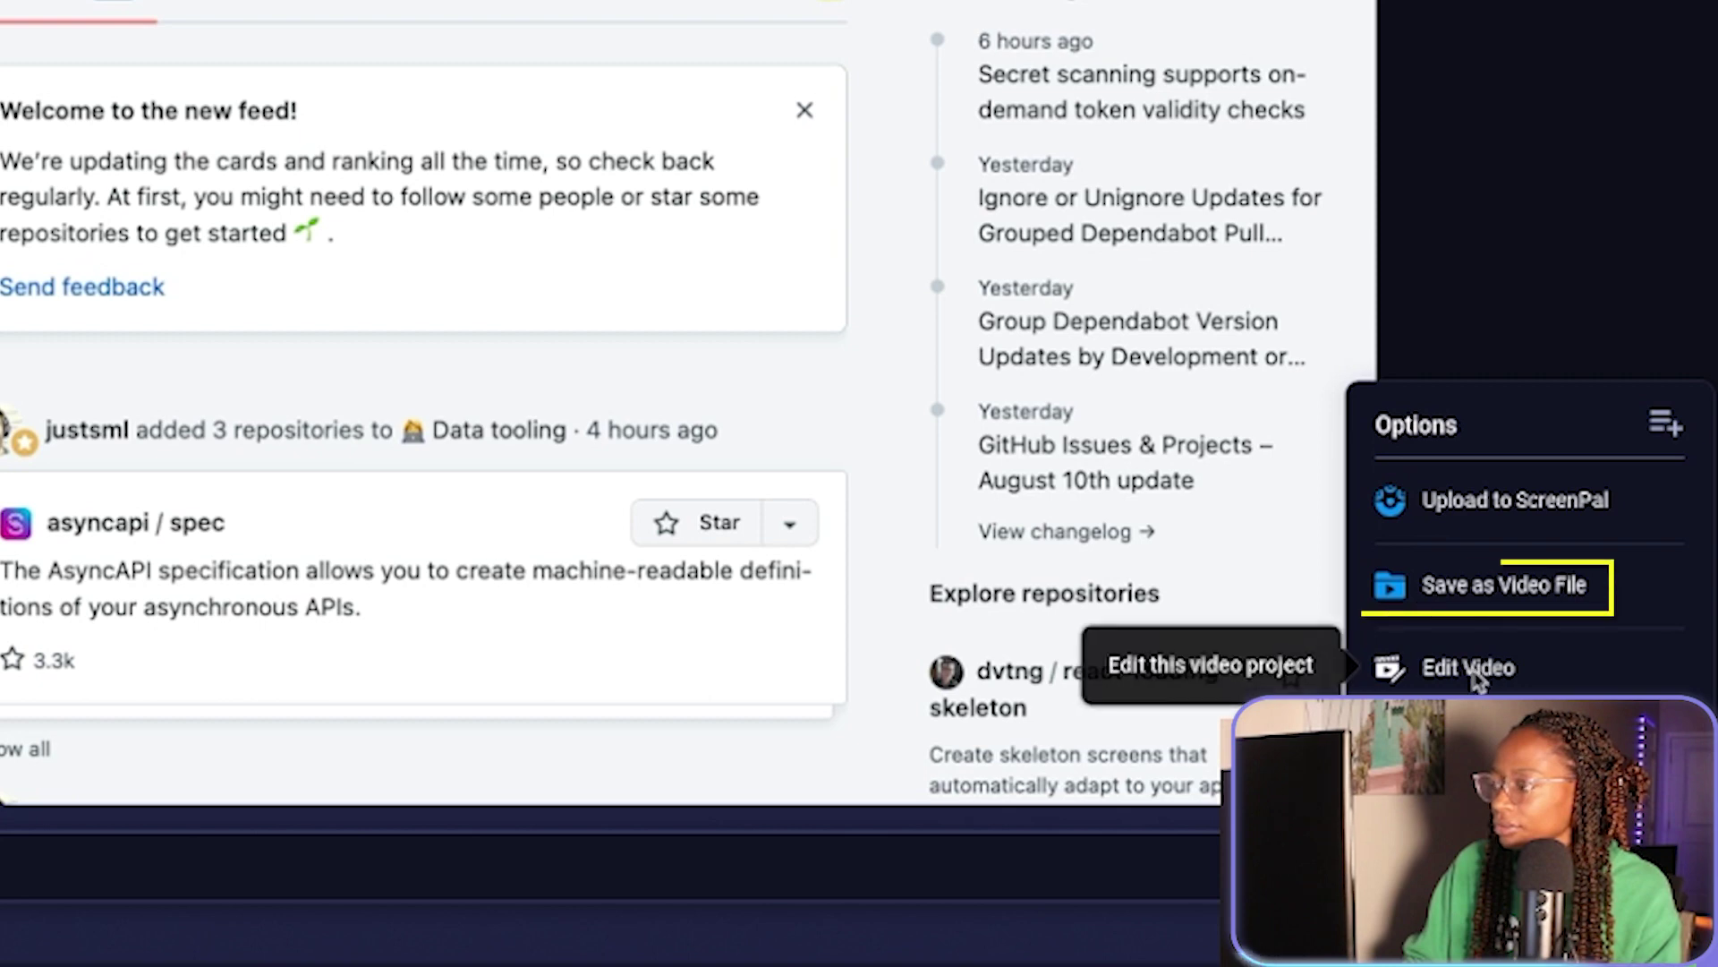
Step: Publish the edited recording as a video file of type MP4 to the Desktop
{"action": "left_click", "coordinate": [1490, 585]}
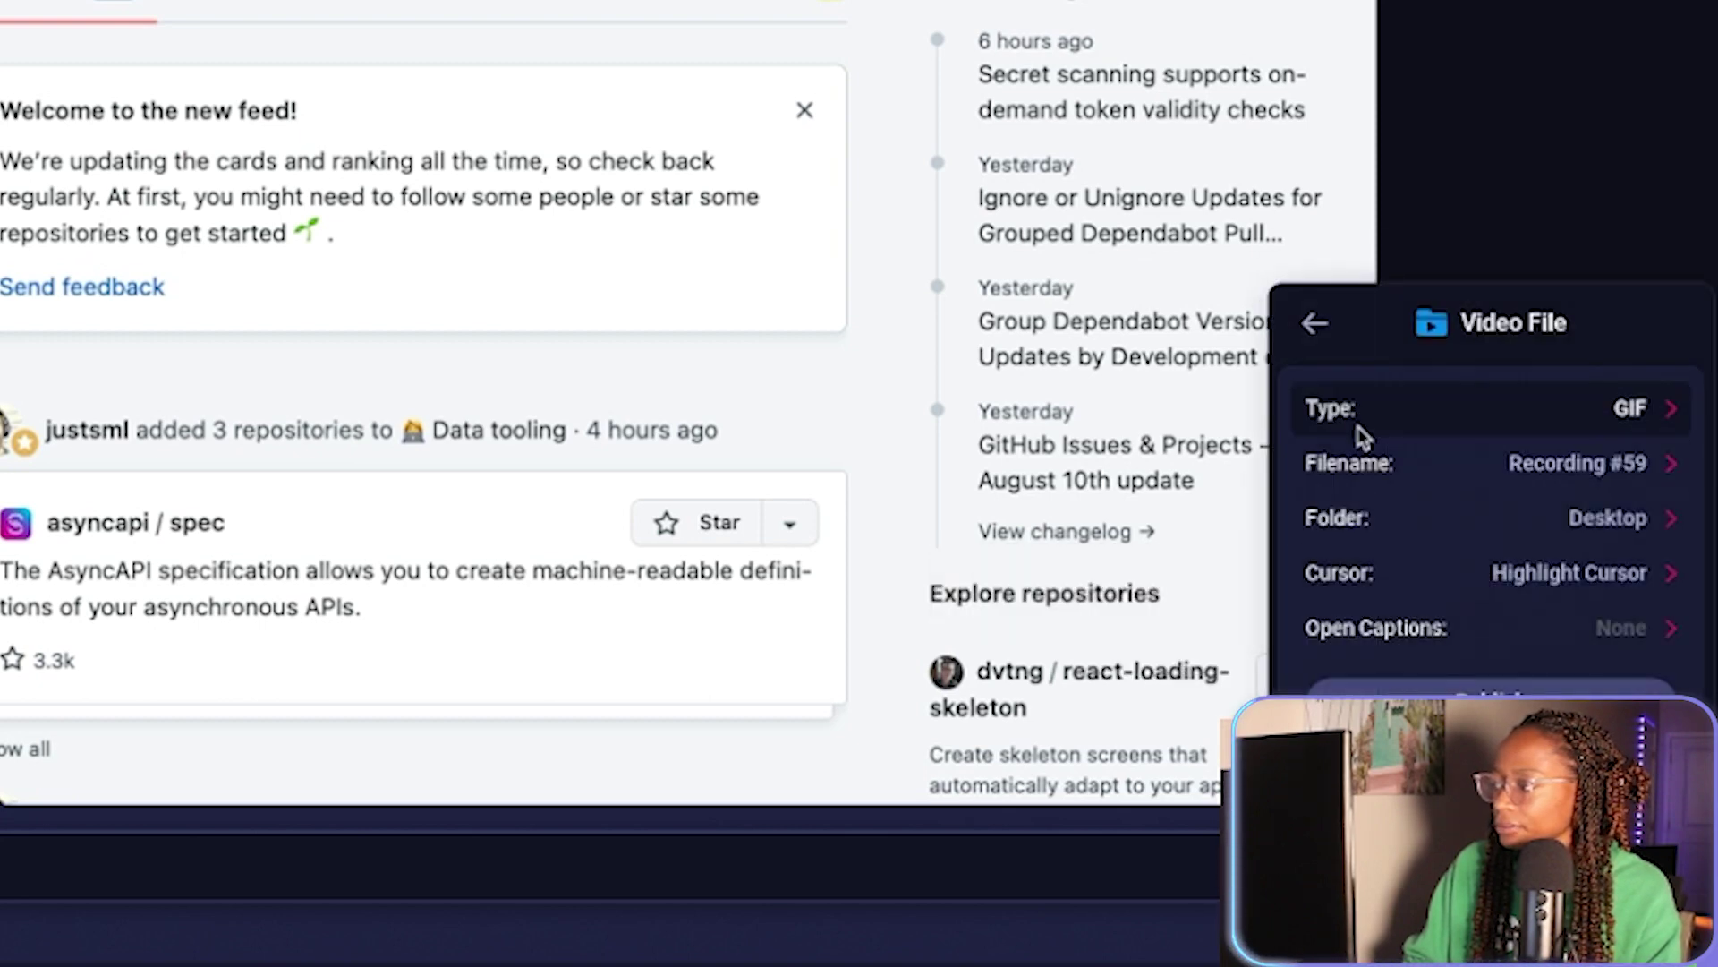
{"action": "left_click", "coordinate": [1570, 430]}
{"action": "left_click", "coordinate": [1139, 505]}
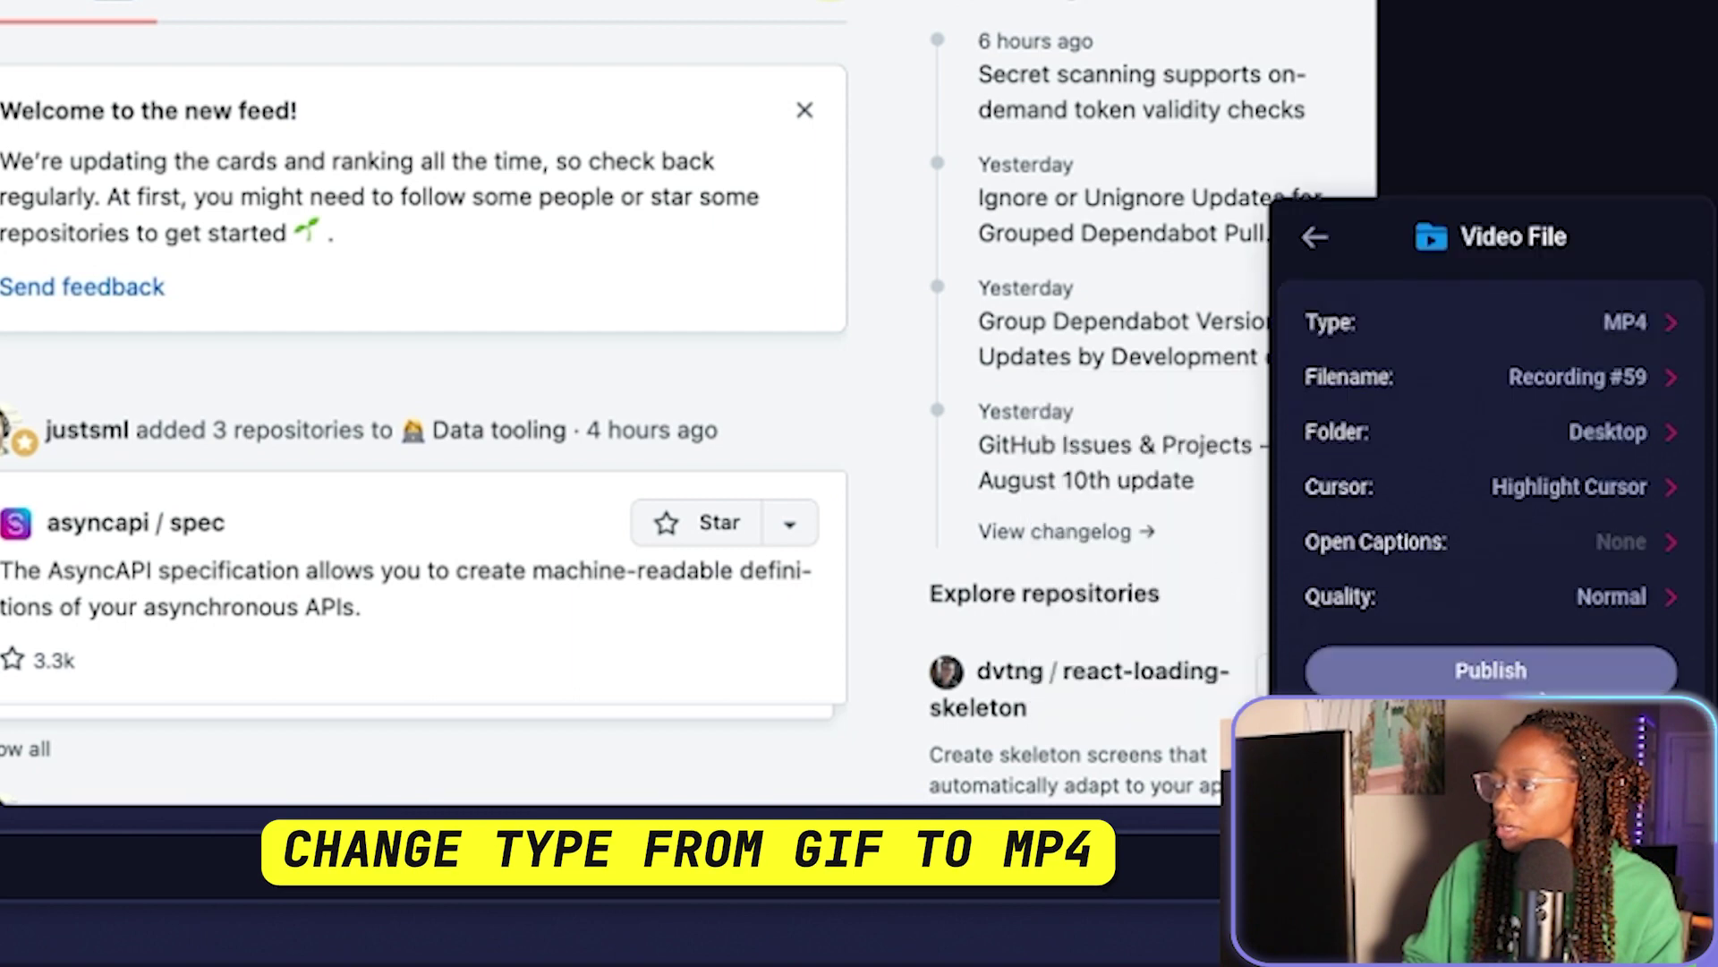
{"action": "left_click", "coordinate": [1491, 671]}
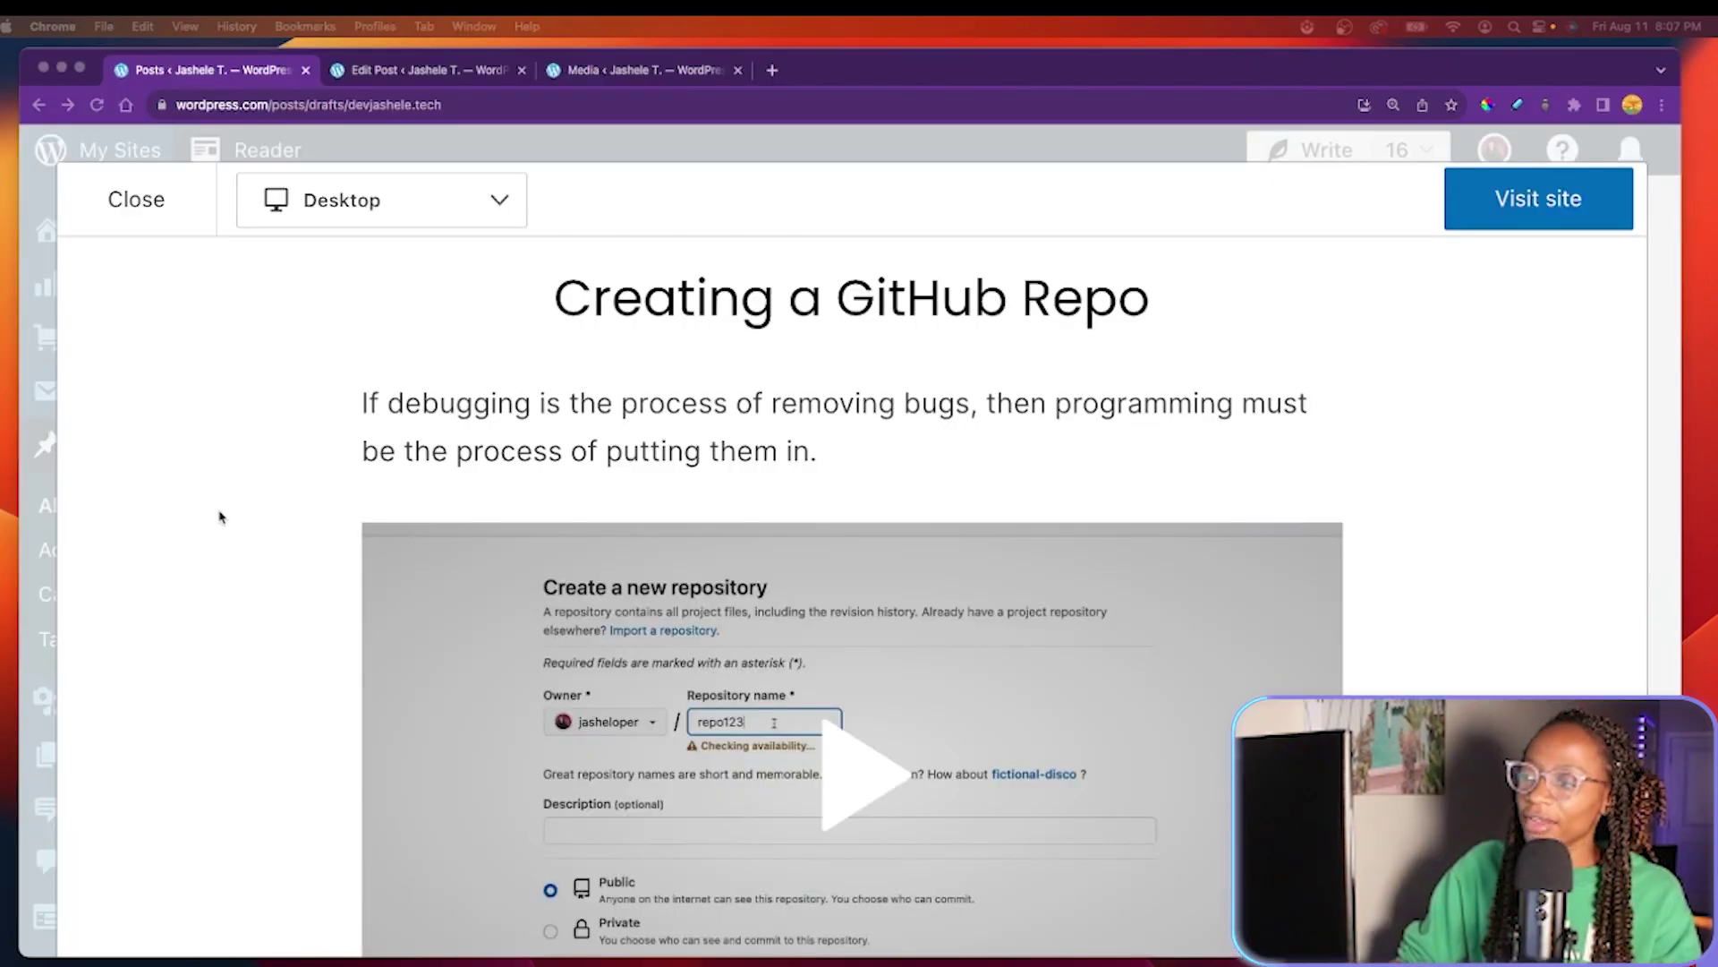
Step: Look over the "Creating a GitHub Repo" post preview in the browser and play its embedded repository tutorial video
{"action": "left_click", "coordinate": [202, 632]}
{"action": "scroll", "coordinate": [206, 675], "scroll_direction": "down", "scroll_amount": 5}
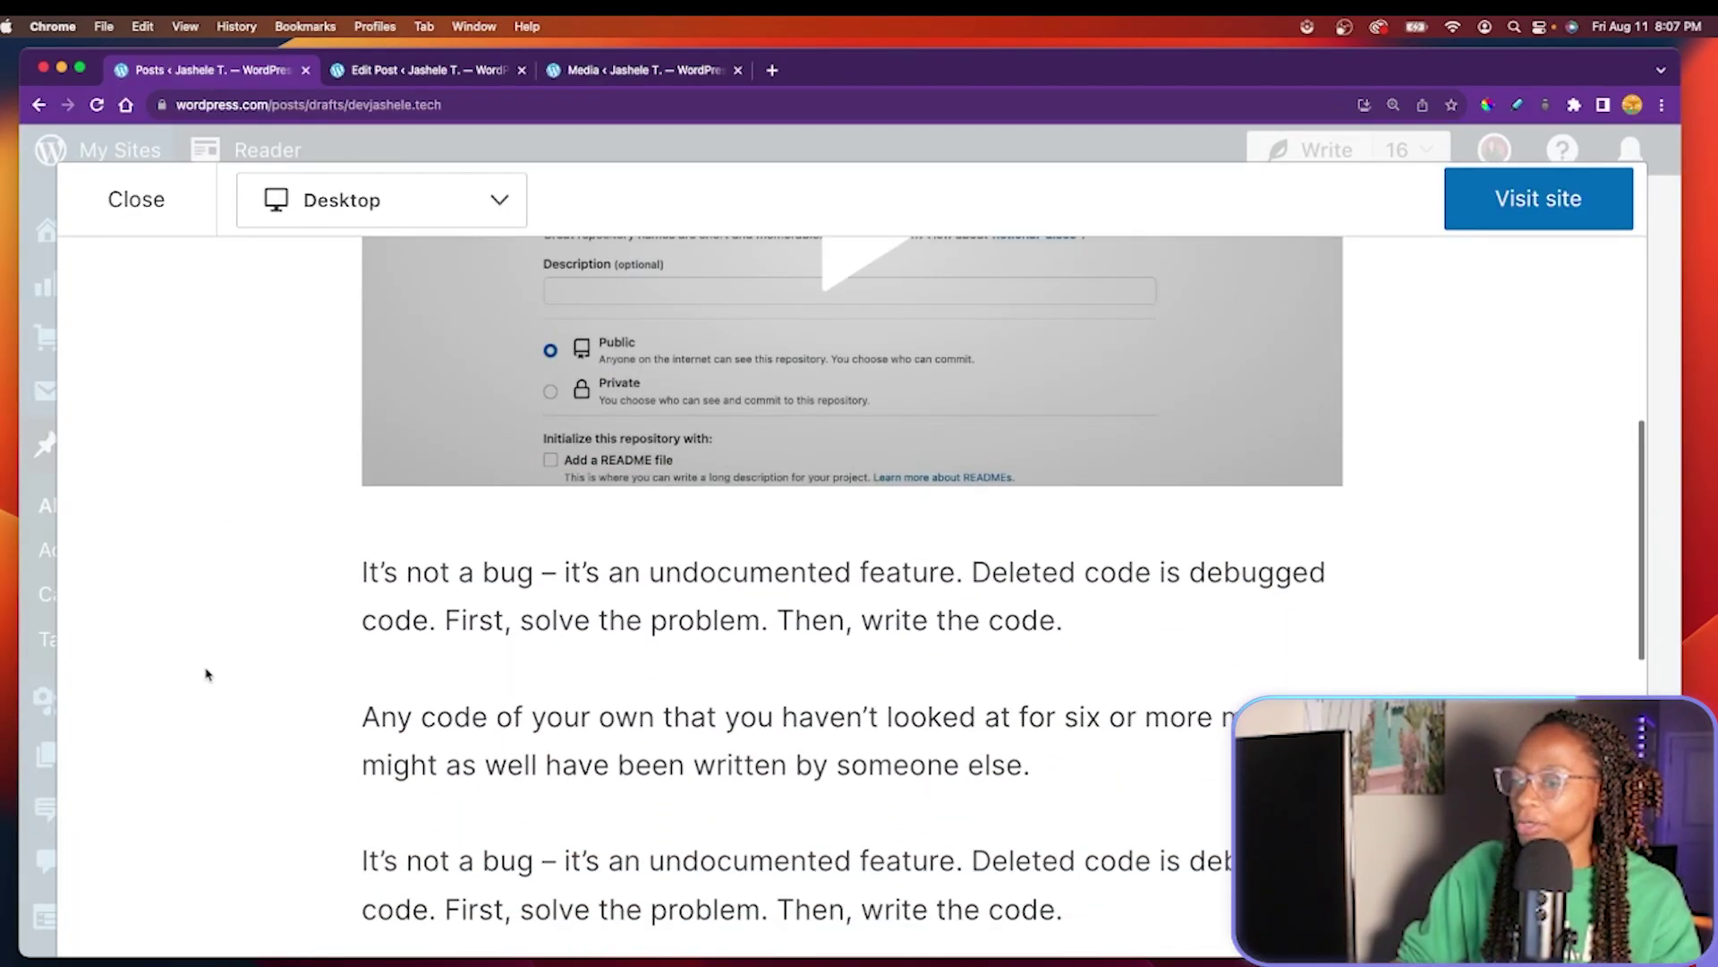
{"action": "scroll", "coordinate": [208, 639], "scroll_direction": "up", "scroll_amount": 5}
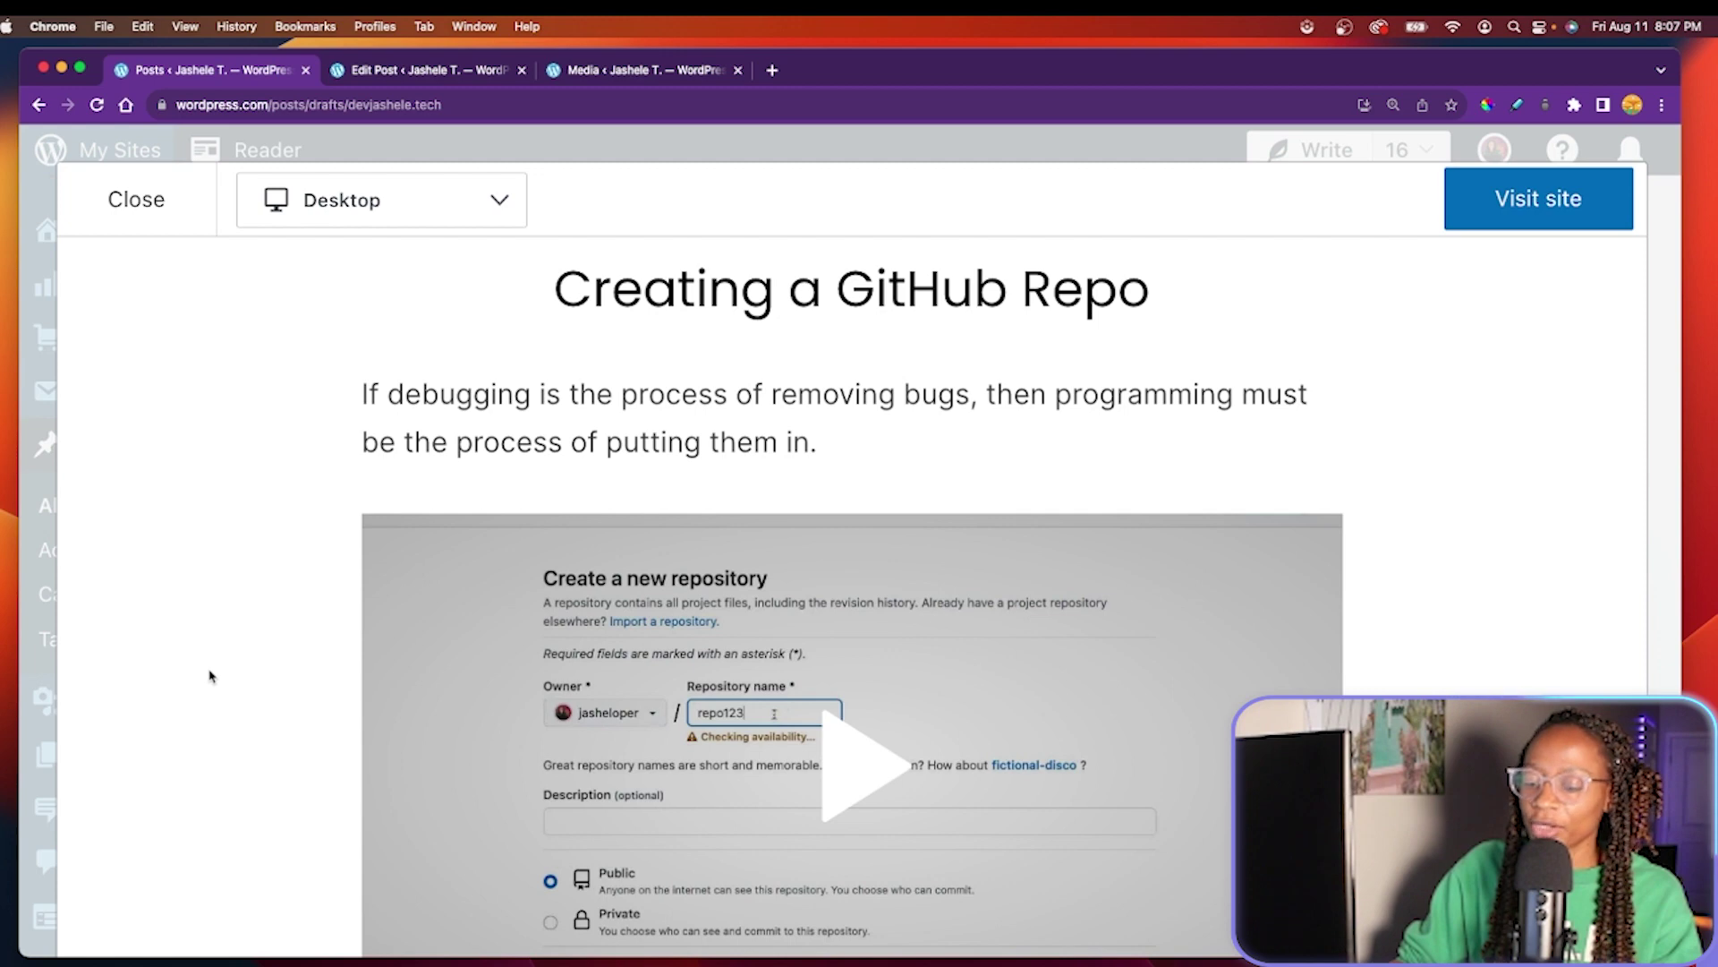
{"action": "scroll", "coordinate": [211, 673], "scroll_direction": "down", "scroll_amount": 3}
{"action": "left_click", "coordinate": [644, 586]}
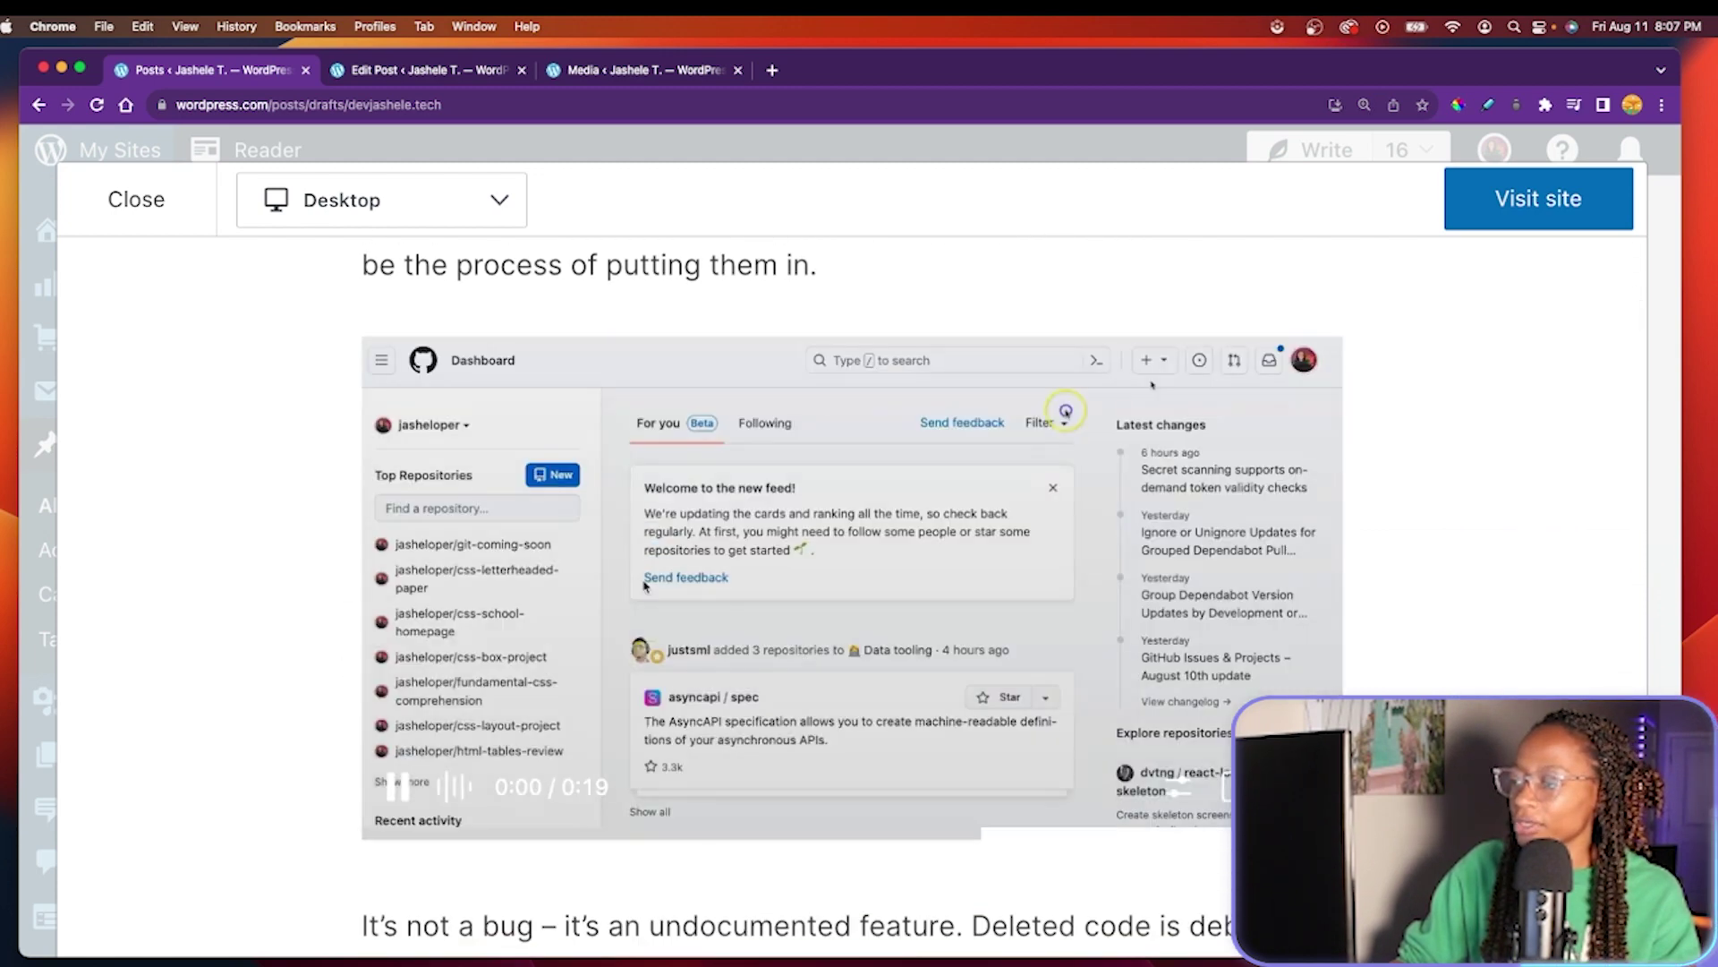
{"action": "scroll", "coordinate": [204, 578], "scroll_direction": "up", "scroll_amount": 1}
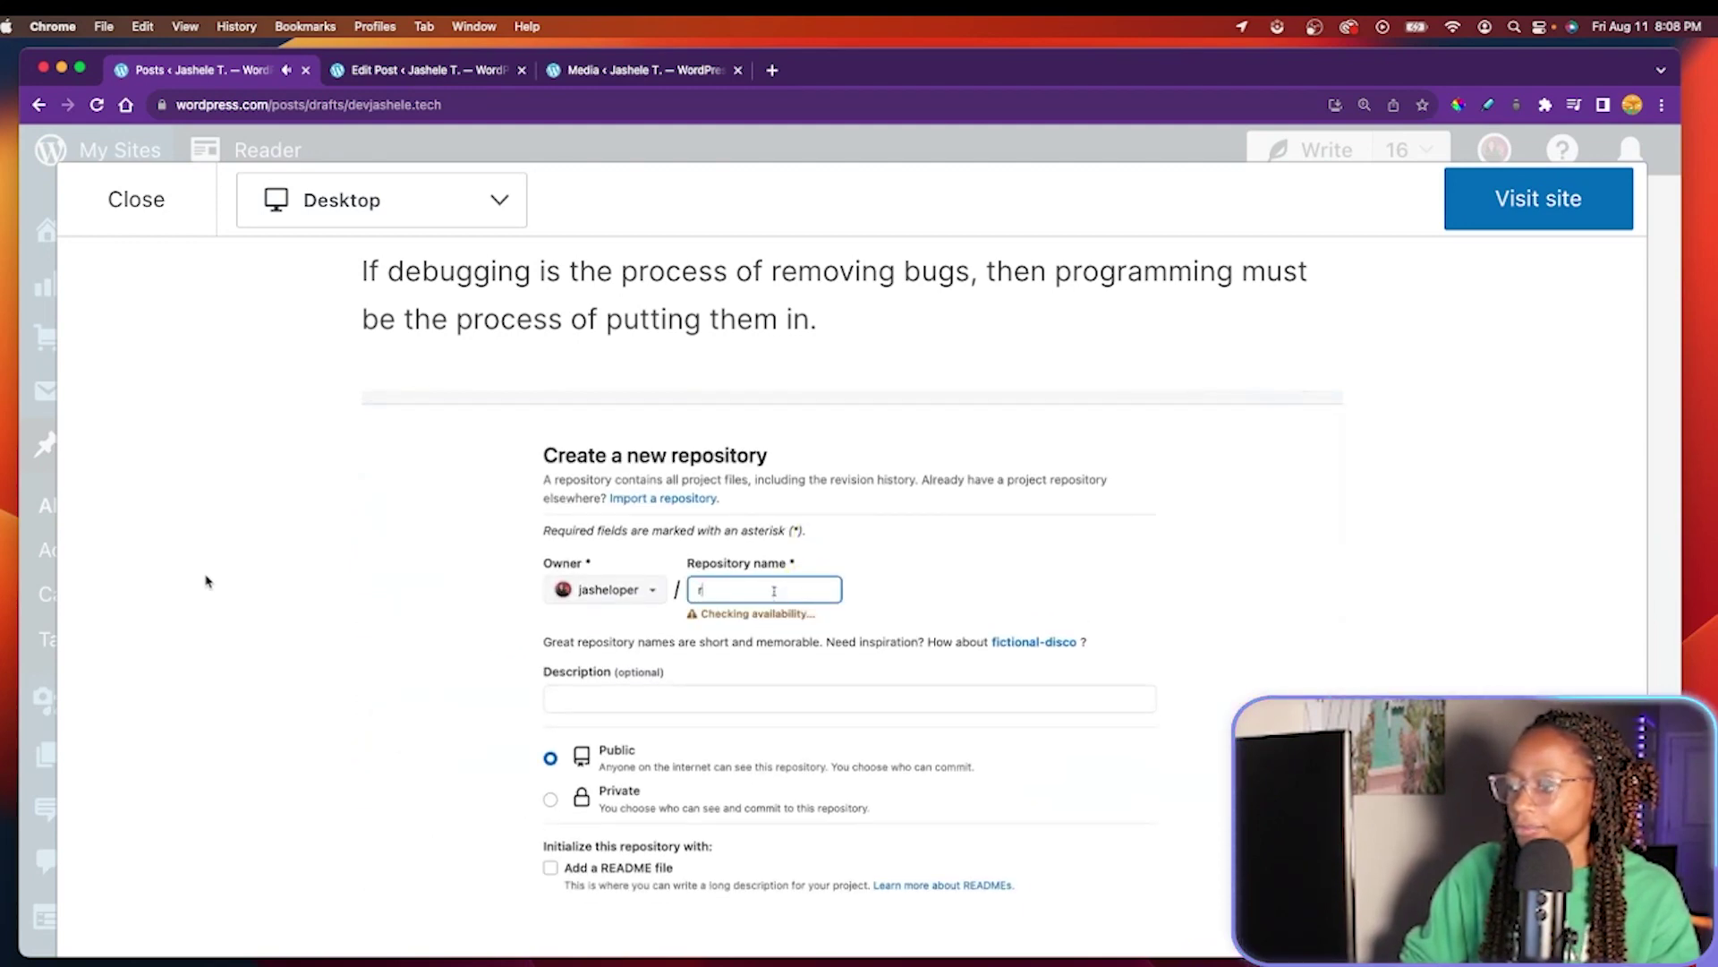
{"action": "scroll", "coordinate": [206, 581], "scroll_direction": "down", "scroll_amount": 2}
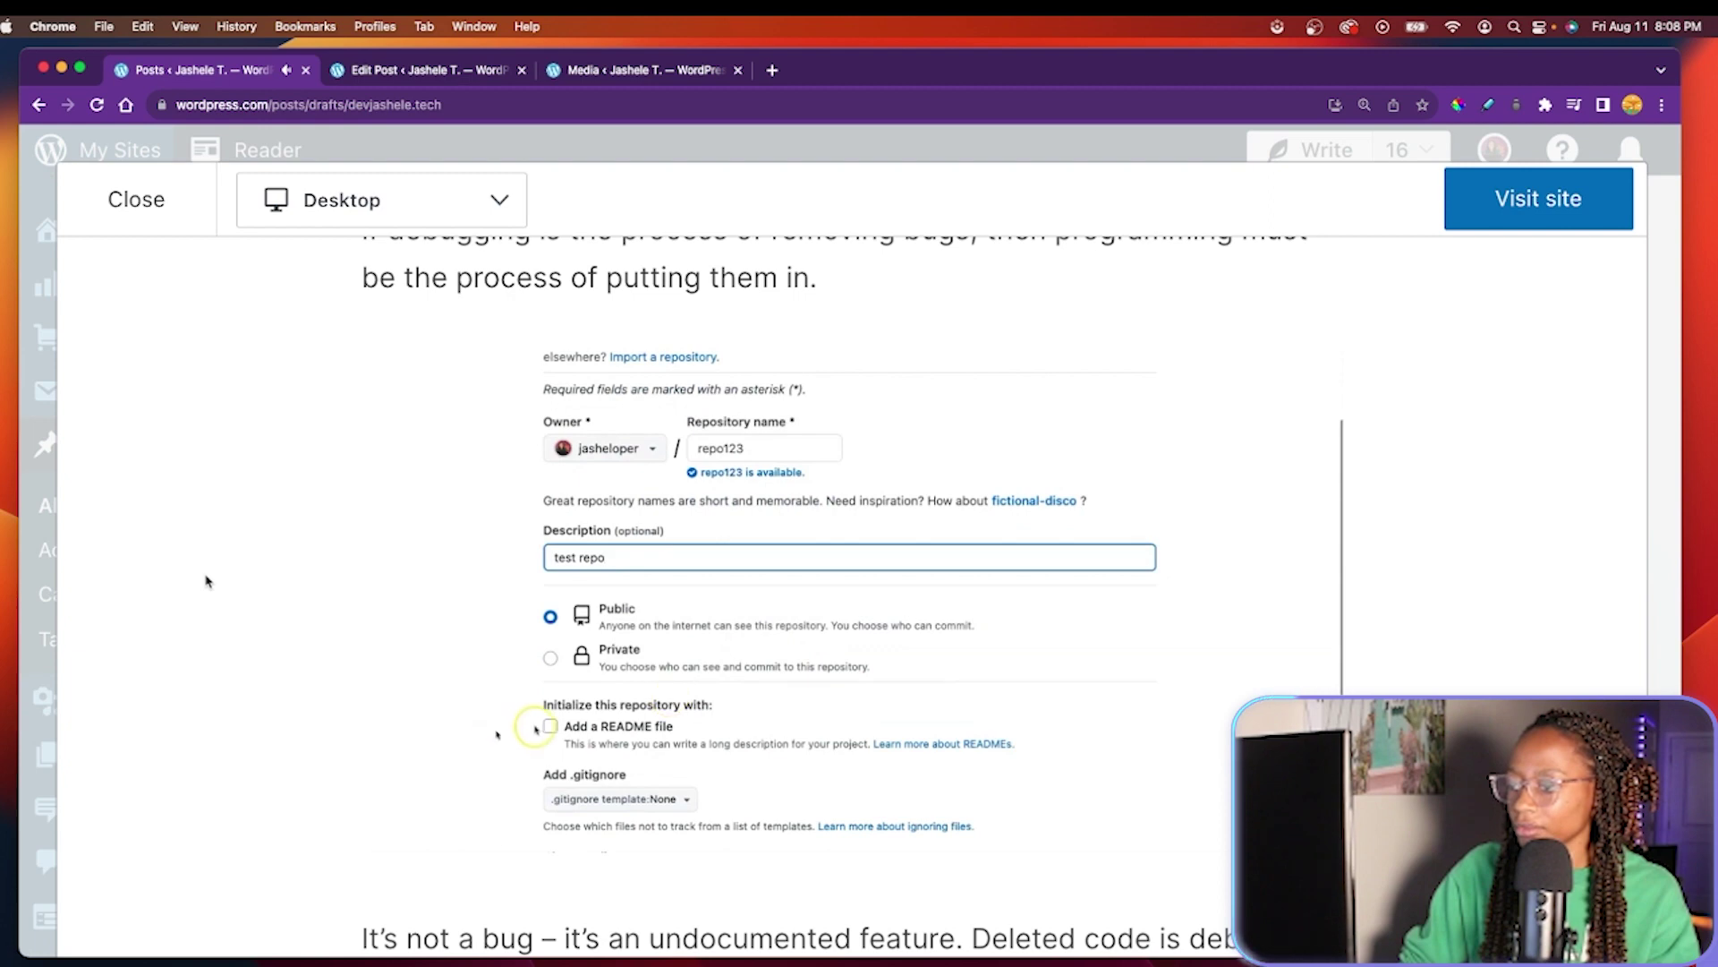
{"action": "scroll", "coordinate": [206, 582], "scroll_direction": "down", "scroll_amount": 1}
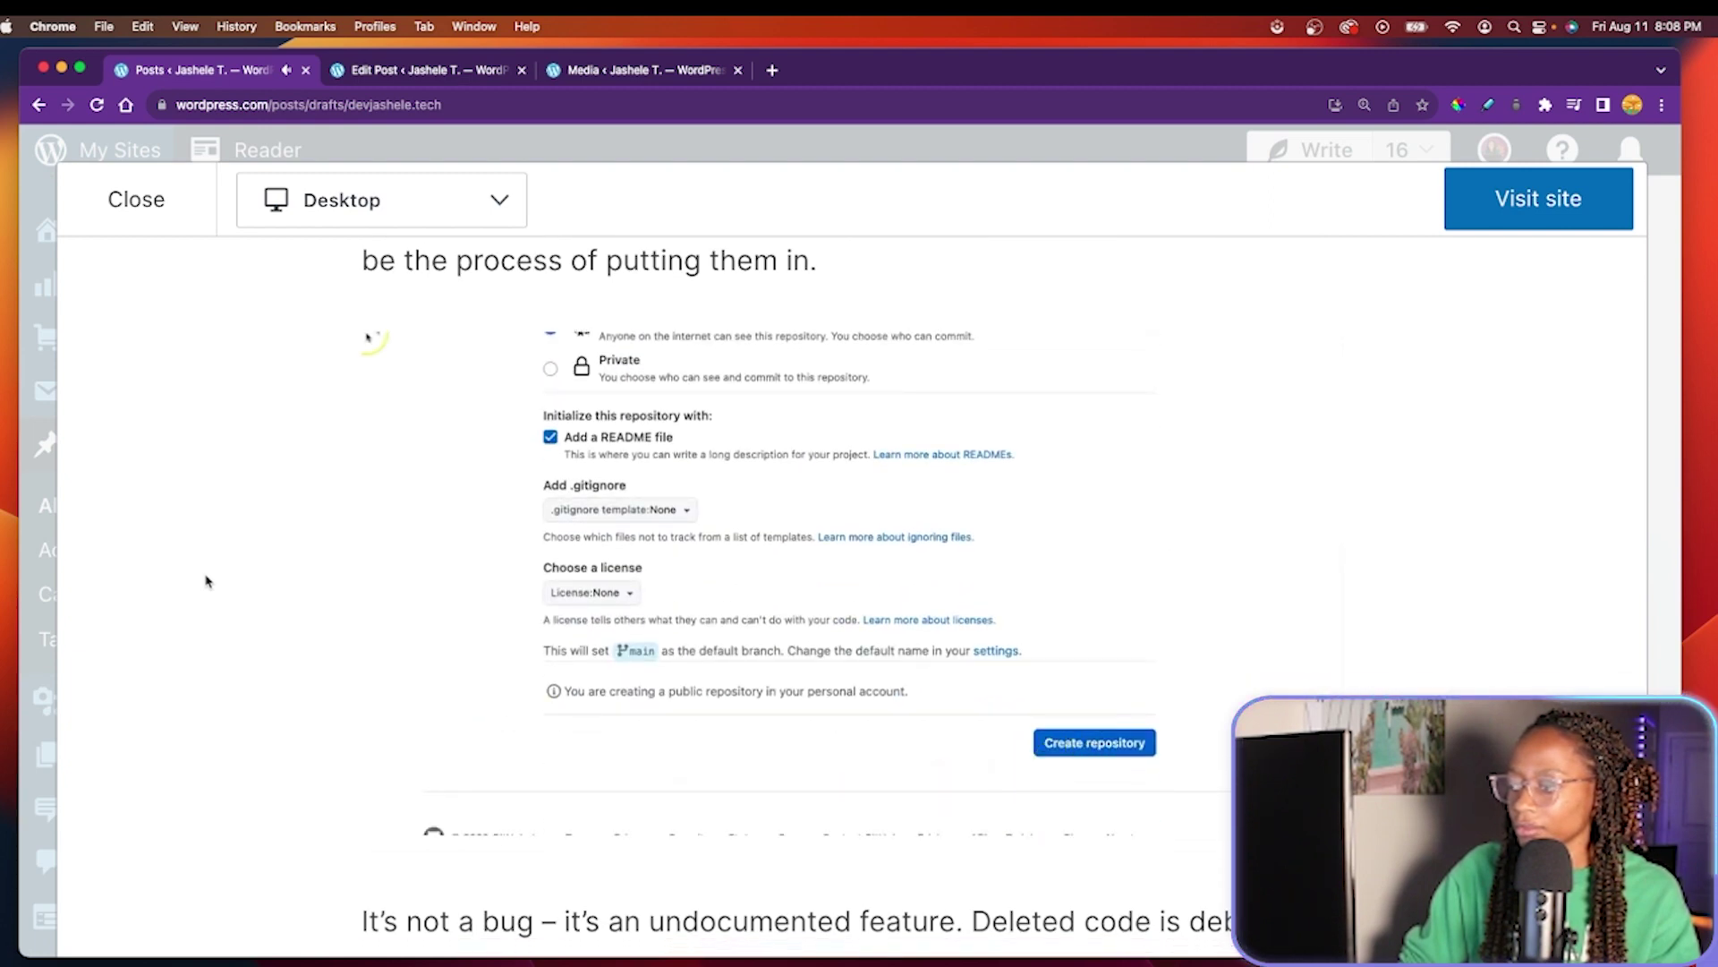
{"action": "scroll", "coordinate": [205, 582], "scroll_direction": "down", "scroll_amount": 2}
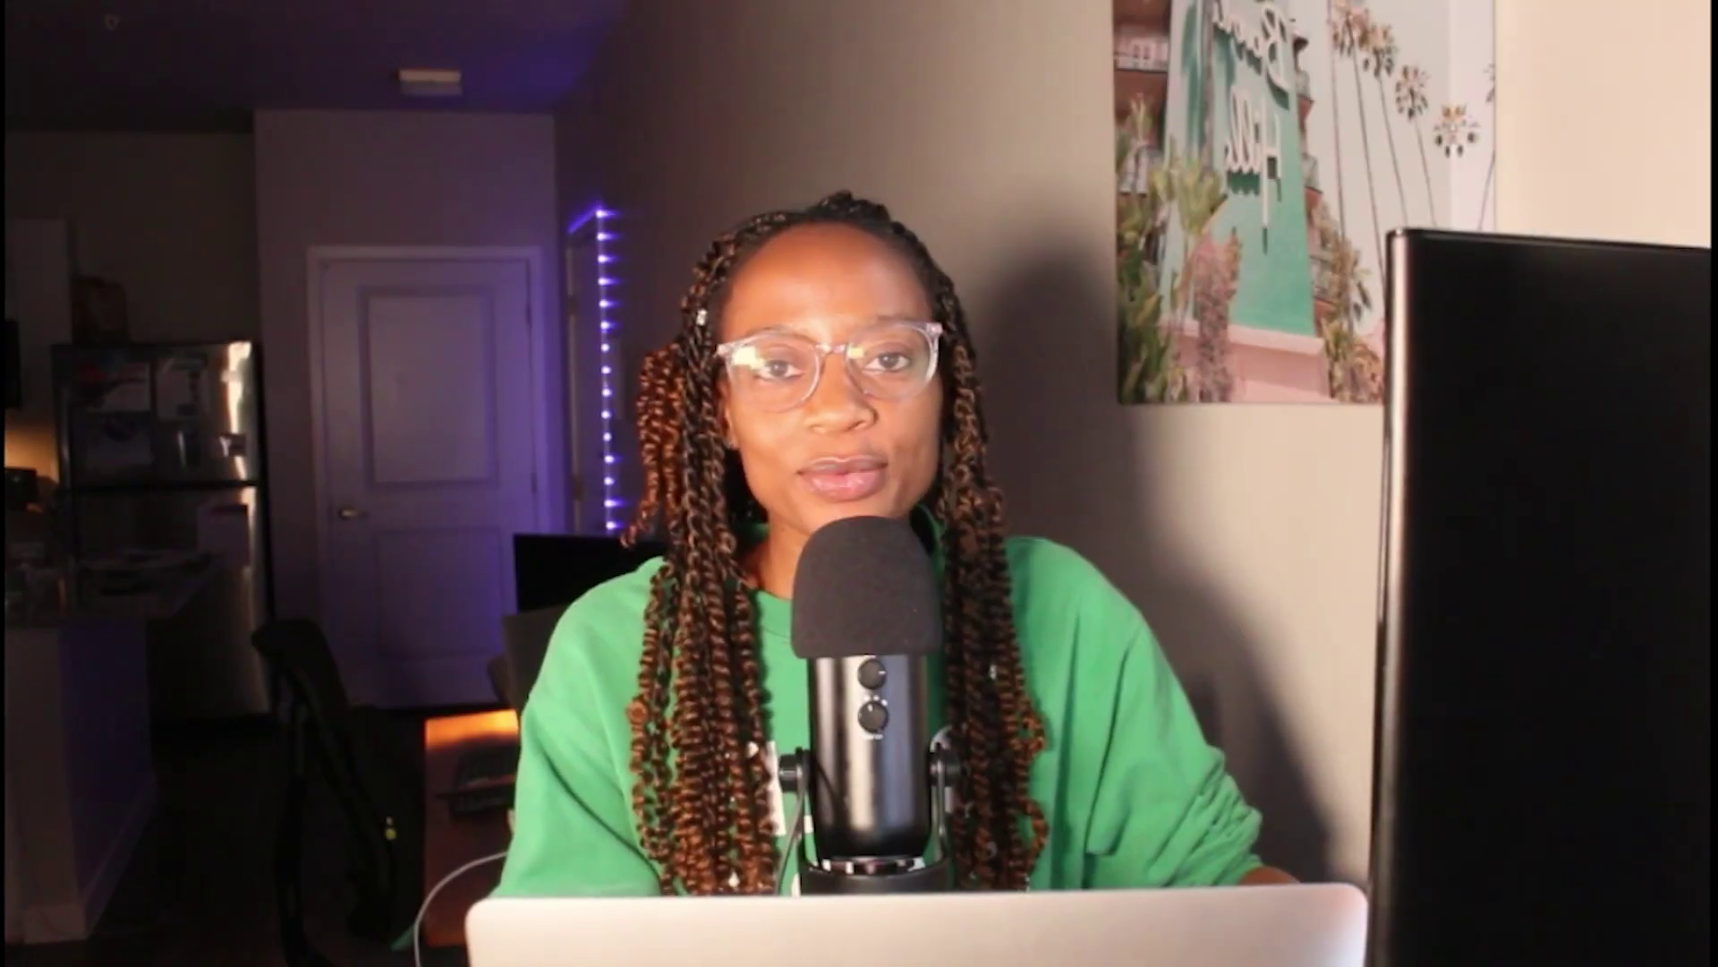